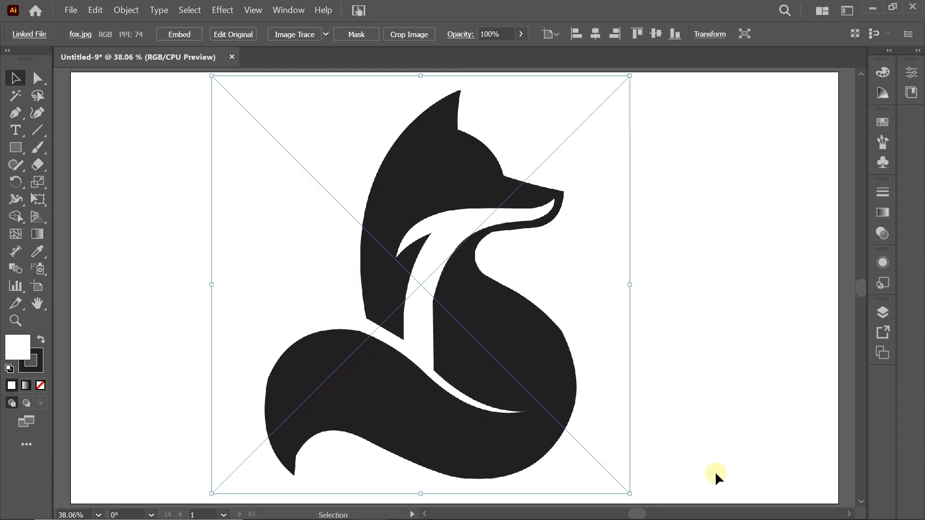
# Step: Embed the linked fox image and center it horizontally and vertically on the artboard
pyautogui.click(177, 35)
pyautogui.click(601, 33)
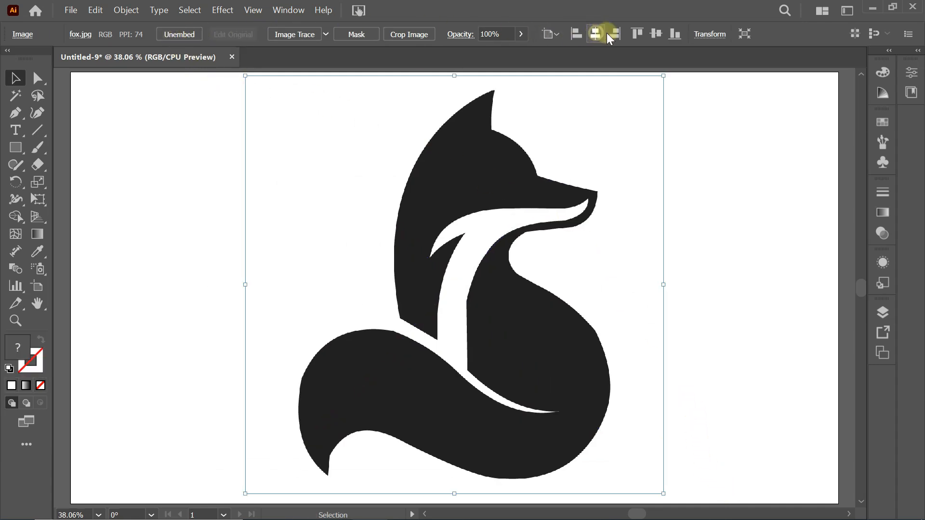
pyautogui.click(654, 34)
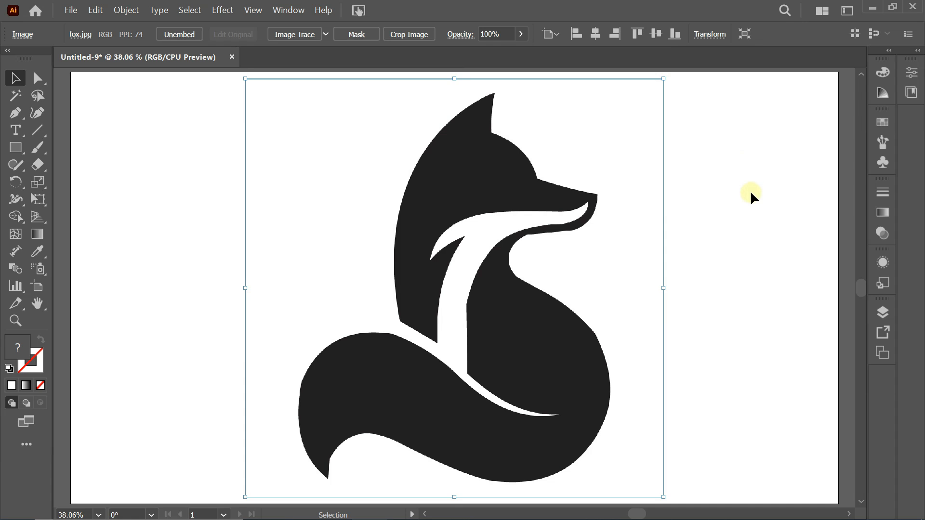
# Step: Convert Layer 1 with the fox image into a template layer and add a new layer for tracing
pyautogui.click(880, 313)
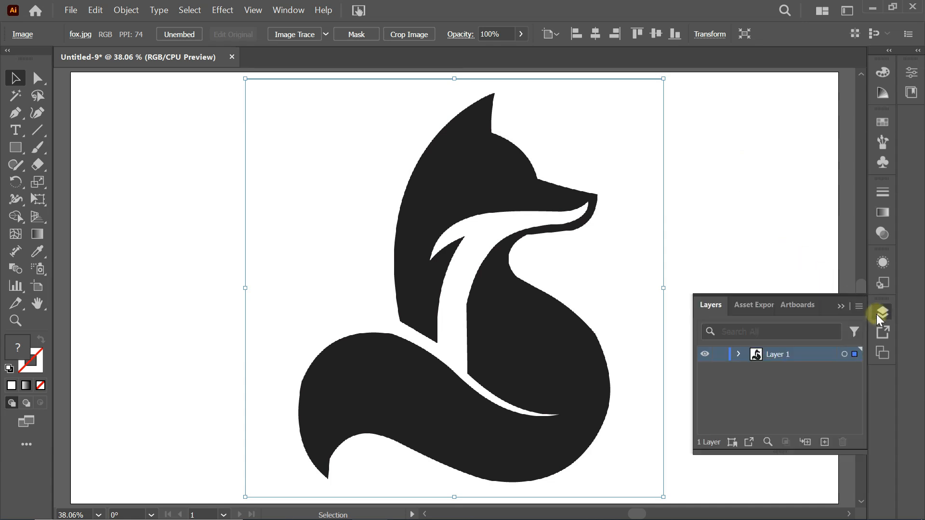
pyautogui.click(861, 305)
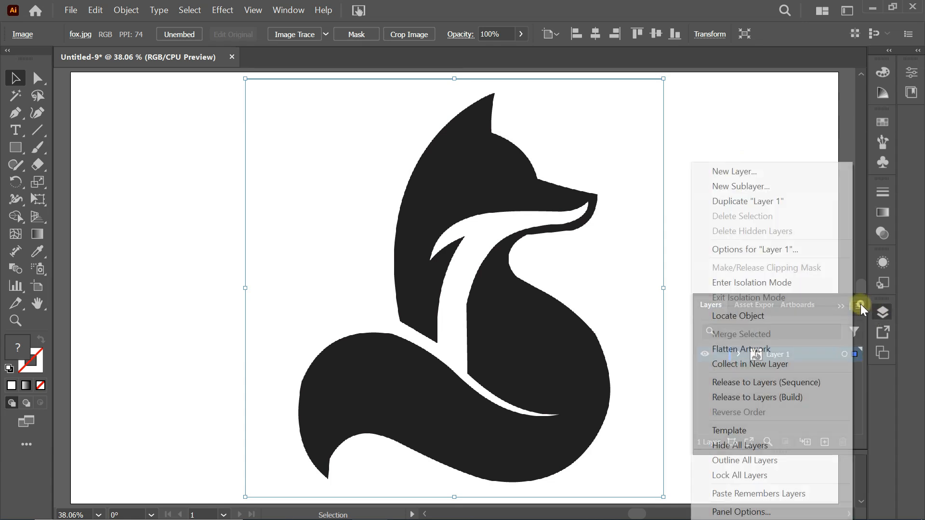
pyautogui.click(783, 425)
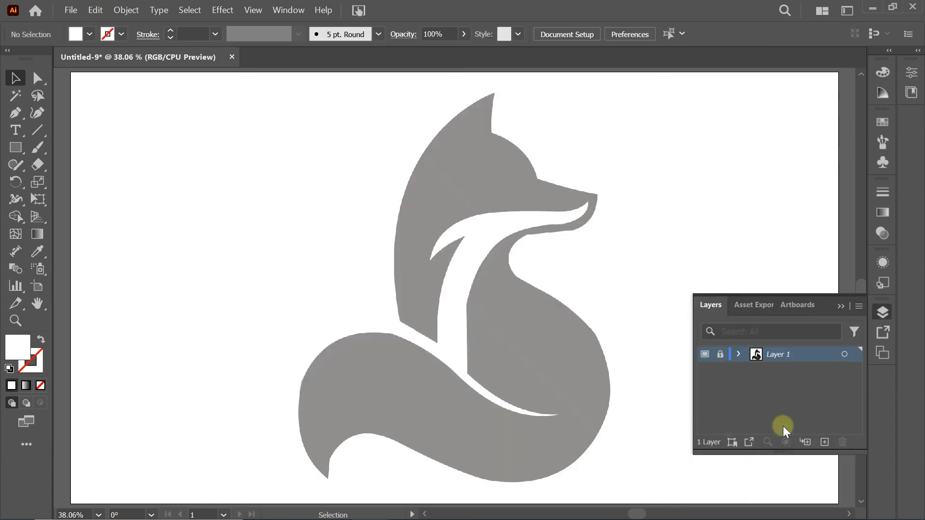
pyautogui.click(824, 442)
pyautogui.click(839, 306)
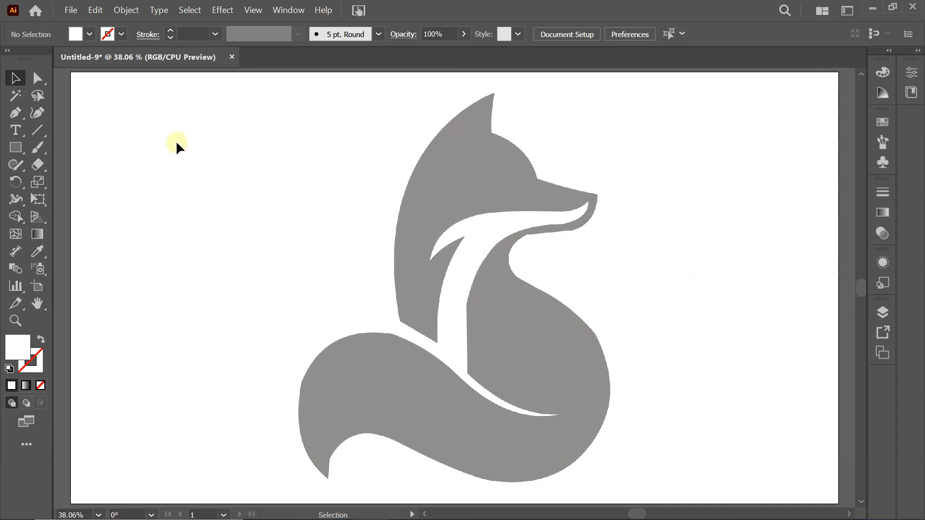
# Step: Set up the Pen tool with no fill and a 1 pt red stroke
pyautogui.moveTo(16, 111); pyautogui.dragTo(97, 115)
pyautogui.click(9, 369)
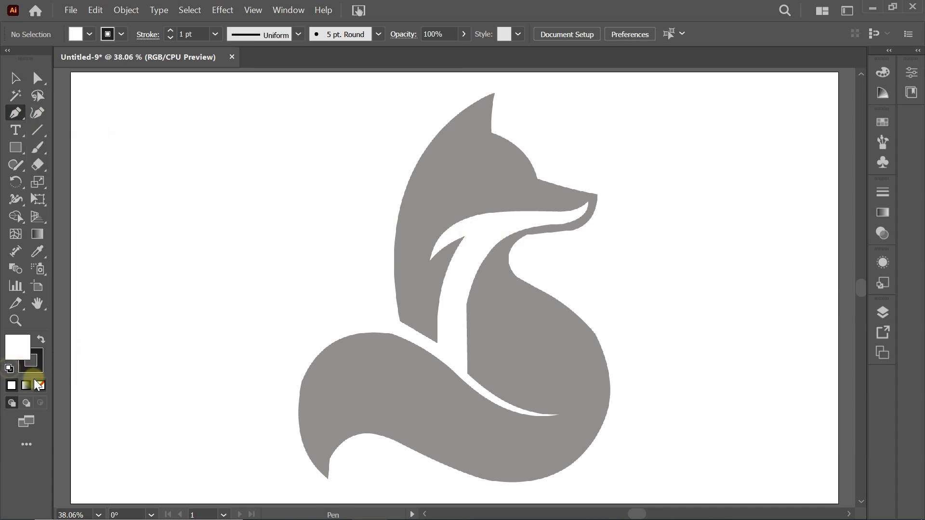
pyautogui.click(41, 386)
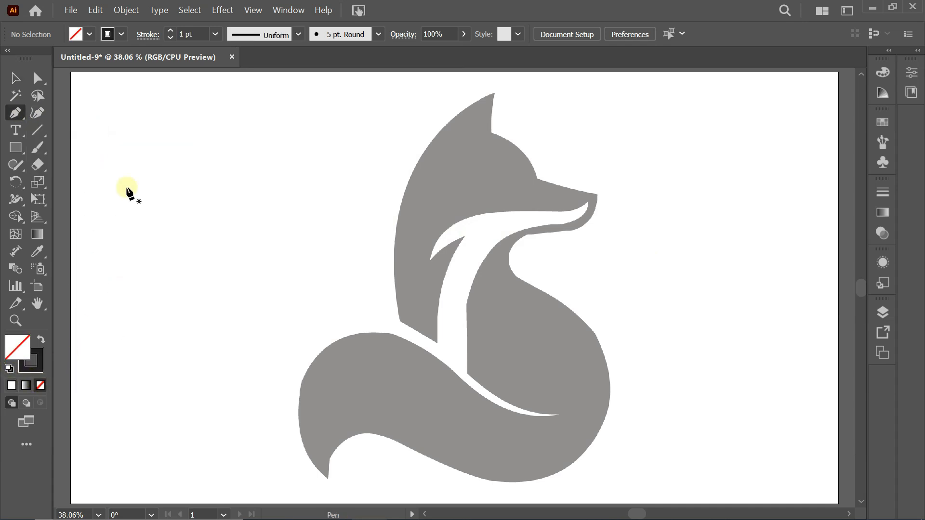
pyautogui.click(121, 33)
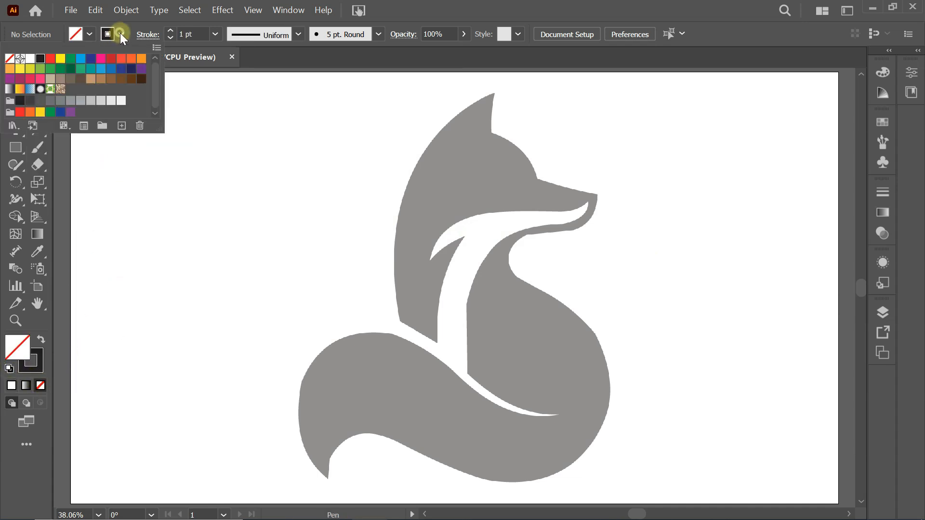
pyautogui.click(49, 60)
# Step: Trace the fox's back with the Pen tool from the ear tip to the neck's lower left corner, curving the segment to the silhouette
pyautogui.scroll(1, 465, 130)
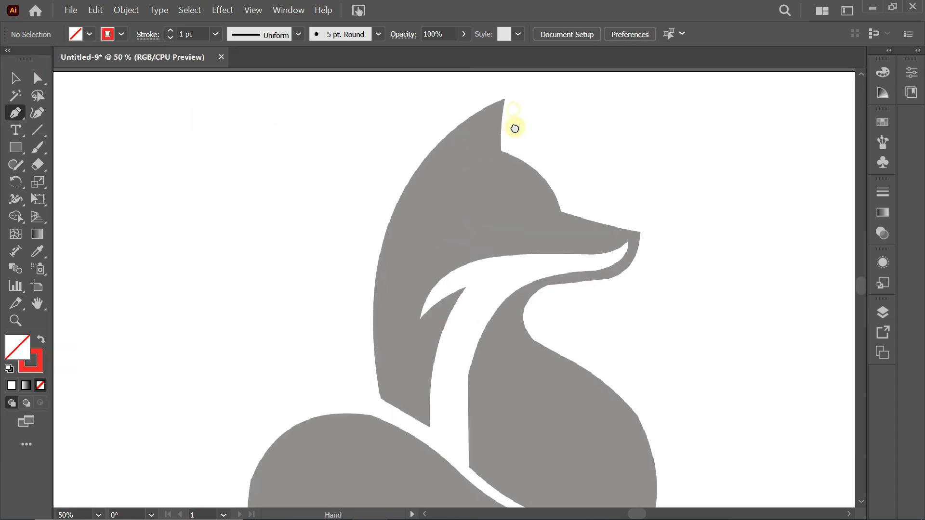
pyautogui.click(504, 98)
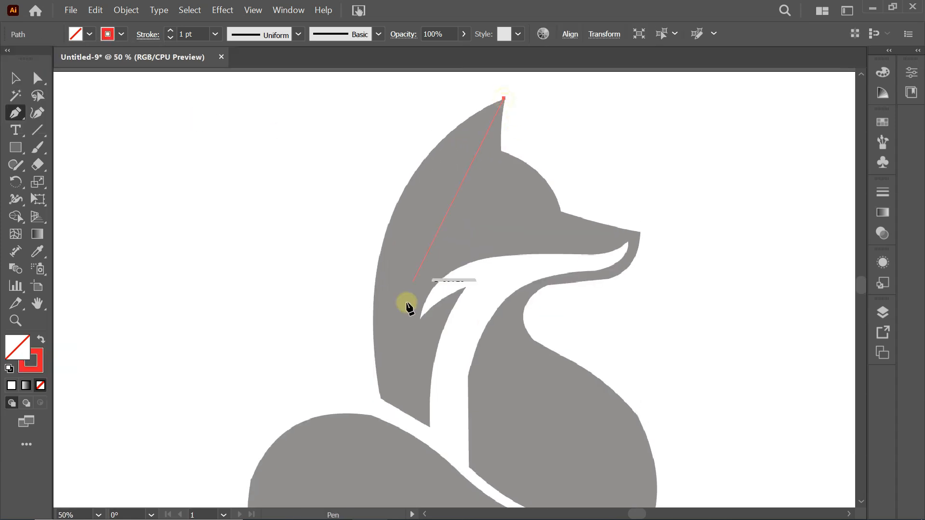
pyautogui.click(382, 400)
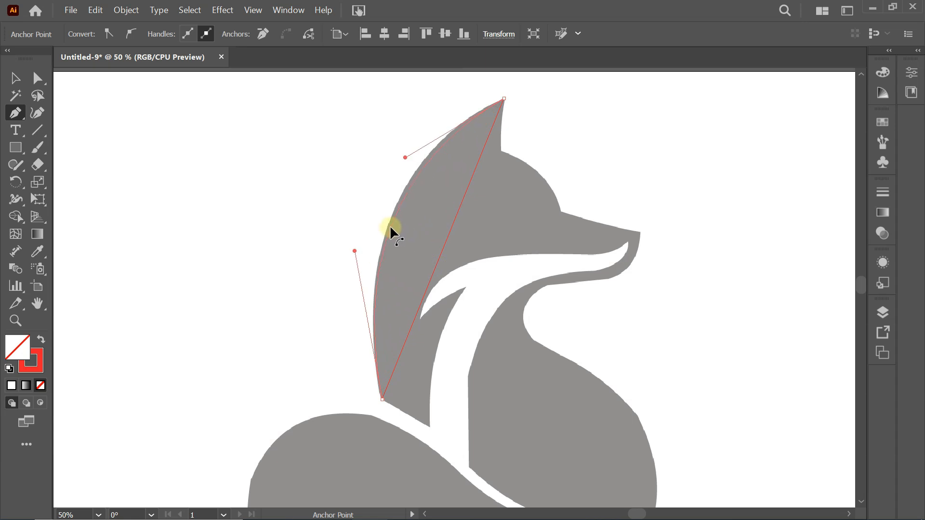
pyautogui.moveTo(391, 228); pyautogui.dragTo(388, 226)
pyautogui.moveTo(402, 157); pyautogui.dragTo(399, 149)
# Step: Continue the path along the neck's lower edge, up its curved inner edge, and around the pointed notch to the cheek
pyautogui.click(430, 426)
pyautogui.click(466, 287)
pyautogui.moveTo(448, 352); pyautogui.dragTo(438, 348)
pyautogui.click(420, 318)
pyautogui.scroll(3, 441, 306)
pyautogui.moveTo(442, 298); pyautogui.dragTo(438, 286)
pyautogui.scroll(-1, 438, 286)
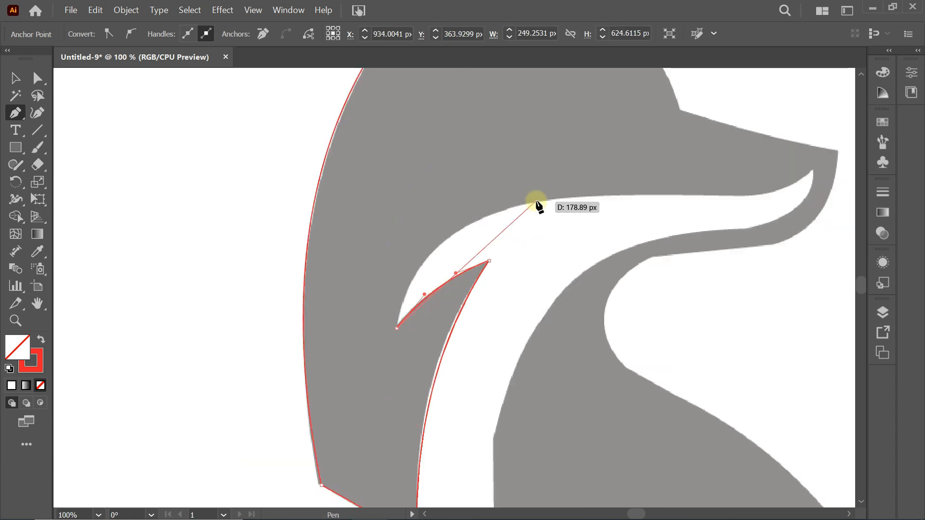
# Step: Trace the upper edge of the white cheek stripe from its pointed end toward the muzzle, bending both segments to fit
pyautogui.click(546, 200)
pyautogui.scroll(1, 484, 256)
pyautogui.moveTo(476, 258); pyautogui.dragTo(435, 217)
pyautogui.moveTo(380, 254); pyautogui.dragTo(377, 254)
pyautogui.moveTo(445, 178); pyautogui.dragTo(448, 193)
pyautogui.moveTo(517, 230); pyautogui.dragTo(220, 302)
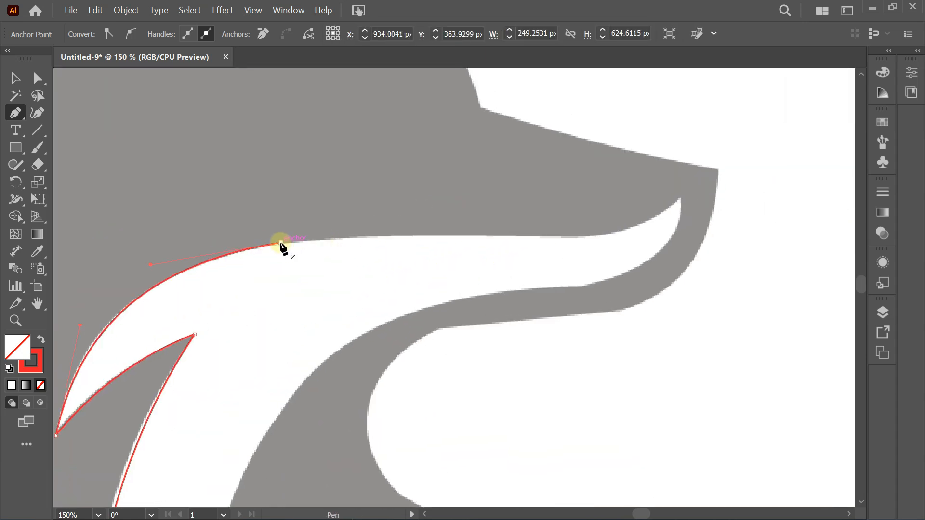
pyautogui.click(281, 242)
pyautogui.click(597, 235)
pyautogui.moveTo(411, 239); pyautogui.dragTo(397, 235)
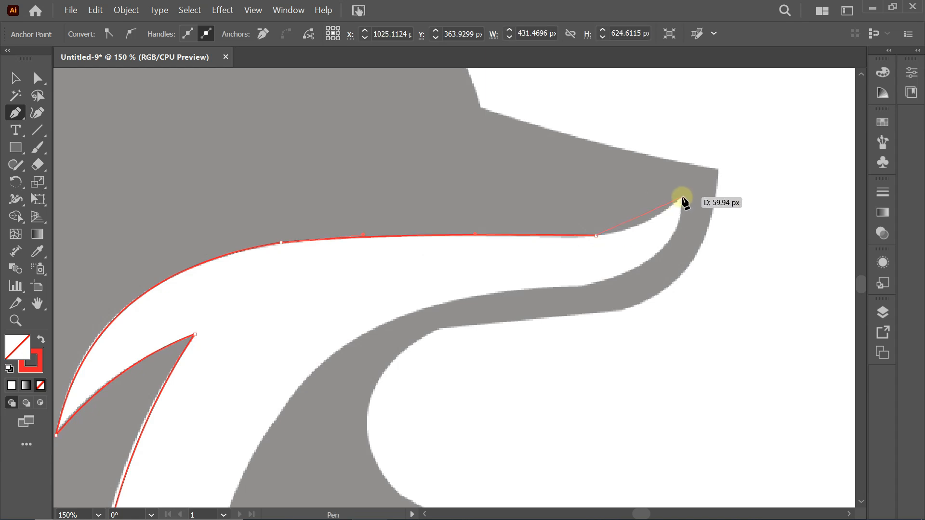
# Step: Trace around the stripe's tip near the nose and back along its curved lower edge toward the chest
pyautogui.click(682, 197)
pyautogui.moveTo(642, 215); pyautogui.dragTo(661, 248)
pyautogui.click(587, 285)
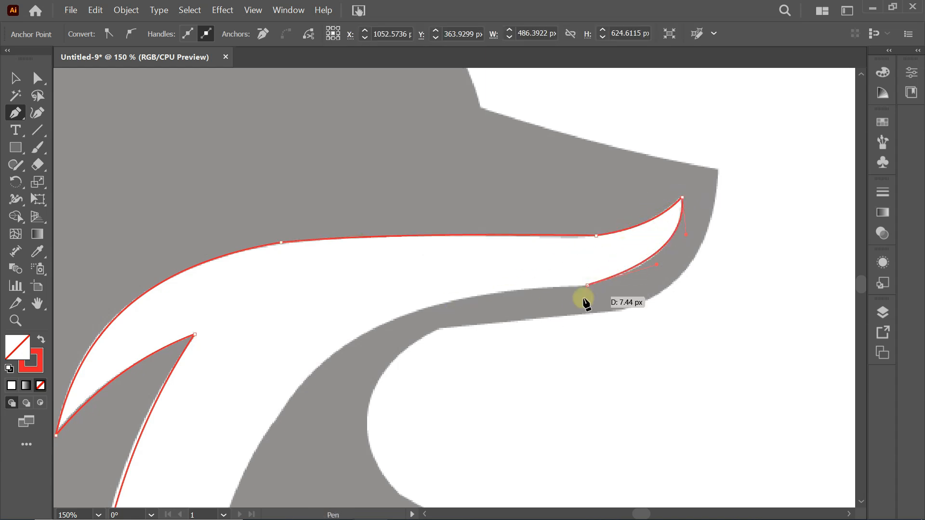
pyautogui.click(335, 352)
pyautogui.moveTo(460, 303); pyautogui.dragTo(481, 284)
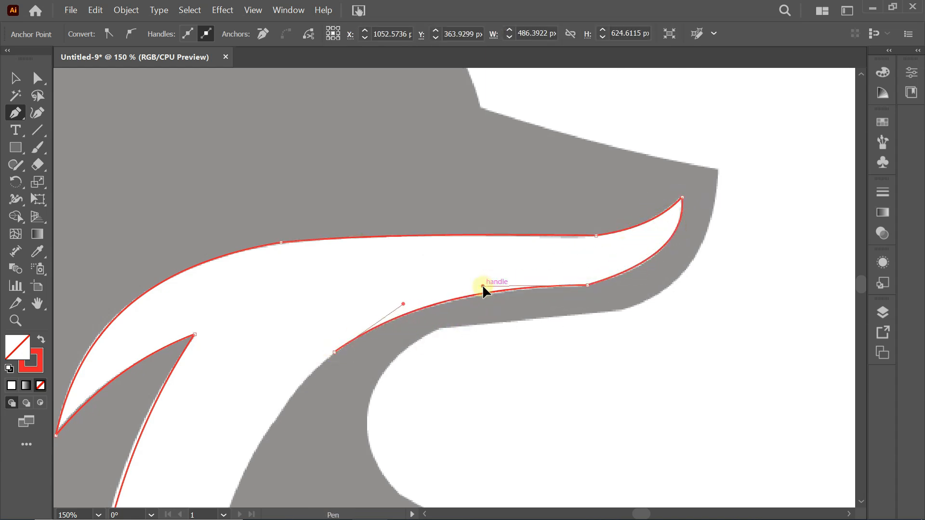
# Step: Continue the path down the right side of the white chest stripe to the body's lower inner corner
pyautogui.moveTo(333, 399); pyautogui.dragTo(599, 151)
pyautogui.scroll(-1, 599, 151)
pyautogui.click(511, 282)
pyautogui.keyDown('alt'); pyautogui.moveTo(556, 200); pyautogui.dragTo(539, 202); pyautogui.keyUp('alt')
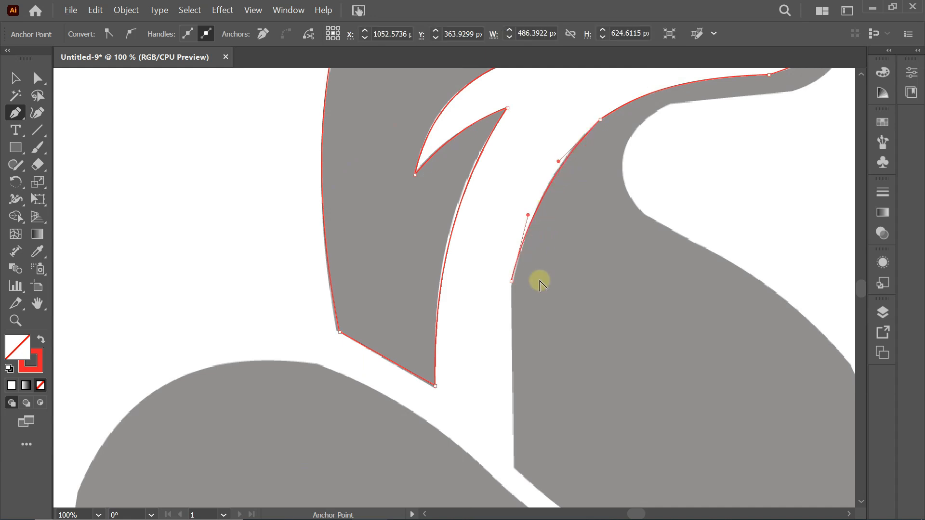
pyautogui.scroll(-2, 525, 356)
pyautogui.click(514, 423)
# Step: Trace both curved edges of the thin white gap between body and tail, continuing up to the tail's upper edge
pyautogui.scroll(-1, 516, 425)
pyautogui.moveTo(667, 498); pyautogui.dragTo(551, 466)
pyautogui.click(558, 461)
pyautogui.scroll(2, 522, 450)
pyautogui.scroll(-2, 525, 433)
pyautogui.keyDown('alt'); pyautogui.moveTo(475, 359); pyautogui.dragTo(396, 409); pyautogui.keyUp('alt')
pyautogui.keyDown('alt'); pyautogui.moveTo(493, 432); pyautogui.dragTo(492, 437); pyautogui.keyUp('alt')
pyautogui.moveTo(191, 262); pyautogui.dragTo(519, 357)
pyautogui.click(485, 323)
pyautogui.click(245, 175)
pyautogui.keyDown('alt'); pyautogui.moveTo(360, 245); pyautogui.dragTo(364, 233); pyautogui.keyUp('alt')
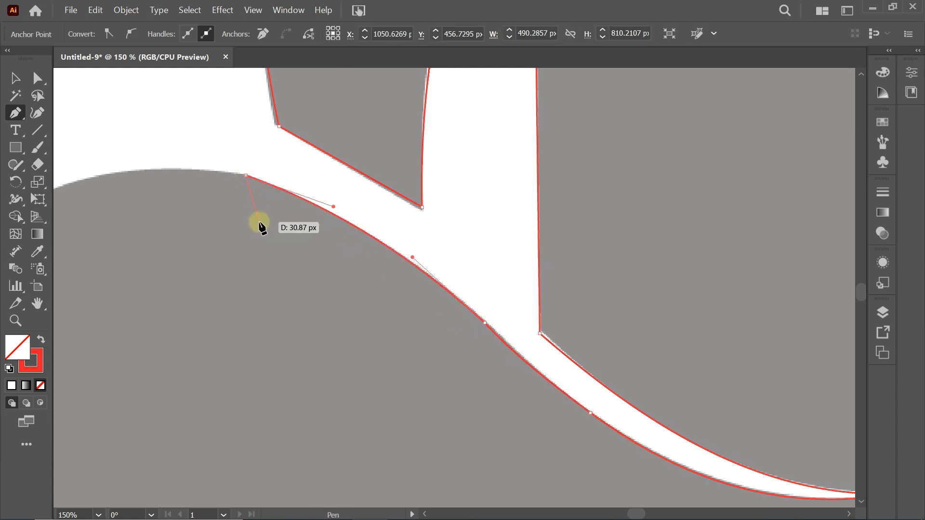
# Step: Trace the tail's rounded top and outer left side down to its pointed tip, curving the segments to match
pyautogui.keyDown('alt'); pyautogui.scroll(-2, 262, 225); pyautogui.keyUp('alt')
pyautogui.click(222, 333)
pyautogui.keyDown('alt'); pyautogui.scroll(1, 301, 303); pyautogui.keyUp('alt')
pyautogui.keyDown('alt'); pyautogui.moveTo(276, 237); pyautogui.dragTo(275, 236); pyautogui.keyUp('alt')
pyautogui.scroll(-2, 231, 425)
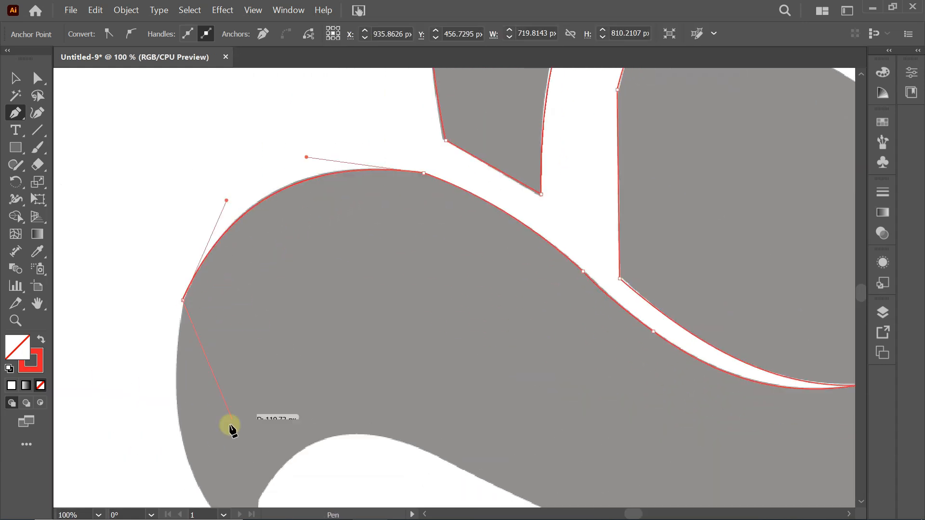
pyautogui.click(254, 495)
pyautogui.keyDown('alt'); pyautogui.moveTo(222, 381); pyautogui.dragTo(190, 407); pyautogui.keyUp('alt')
# Step: Trace the tail's underside from the tip along the bottom of the fox to the lower right of the body
pyautogui.click(260, 441)
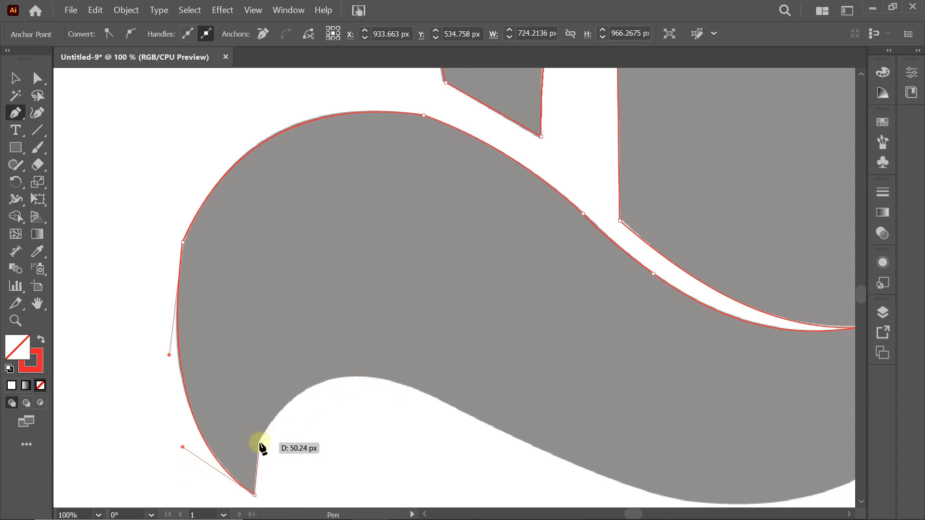
pyautogui.click(454, 408)
pyautogui.keyDown('alt'); pyautogui.moveTo(366, 423); pyautogui.dragTo(298, 364); pyautogui.keyUp('alt')
pyautogui.moveTo(625, 392); pyautogui.dragTo(366, 279)
pyautogui.click(399, 382)
pyautogui.keyDown('alt'); pyautogui.moveTo(313, 348); pyautogui.dragTo(318, 351); pyautogui.keyUp('alt')
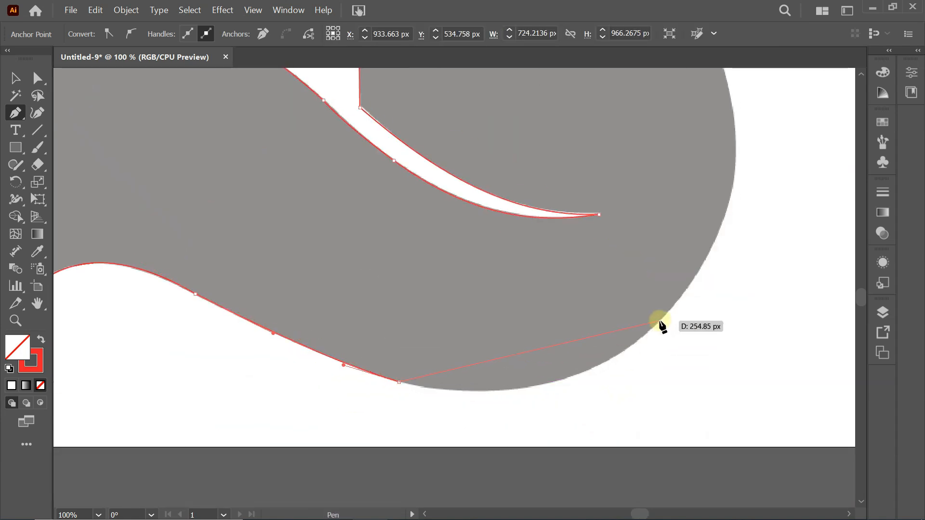
pyautogui.click(660, 321)
pyautogui.keyDown('alt'); pyautogui.moveTo(538, 350); pyautogui.dragTo(550, 380); pyautogui.keyUp('alt')
# Step: Trace the body's rounded right side up to the base of the throat, bending each segment to the silhouette
pyautogui.moveTo(710, 294); pyautogui.dragTo(478, 440)
pyautogui.click(501, 254)
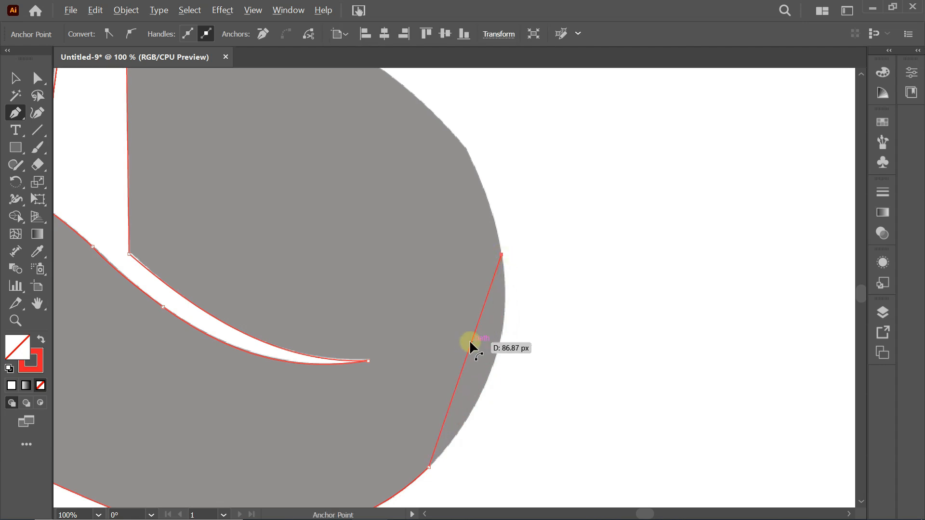
pyautogui.keyDown('alt'); pyautogui.moveTo(469, 341); pyautogui.dragTo(495, 356); pyautogui.keyUp('alt')
pyautogui.moveTo(452, 149); pyautogui.dragTo(570, 316)
pyautogui.click(581, 311)
pyautogui.keyDown('alt'); pyautogui.moveTo(600, 366); pyautogui.dragTo(606, 370); pyautogui.keyUp('alt')
pyautogui.click(376, 164)
pyautogui.keyDown('alt'); pyautogui.moveTo(479, 241); pyautogui.dragTo(453, 206); pyautogui.keyUp('alt')
pyautogui.keyDown('alt'); pyautogui.moveTo(526, 252); pyautogui.dragTo(518, 236); pyautogui.keyUp('alt')
# Step: Trace the concave throat, the underside of the jaw, and the curved front of the muzzle up to the nose tip
pyautogui.moveTo(428, 104); pyautogui.dragTo(394, 346)
pyautogui.click(436, 302)
pyautogui.click(550, 290)
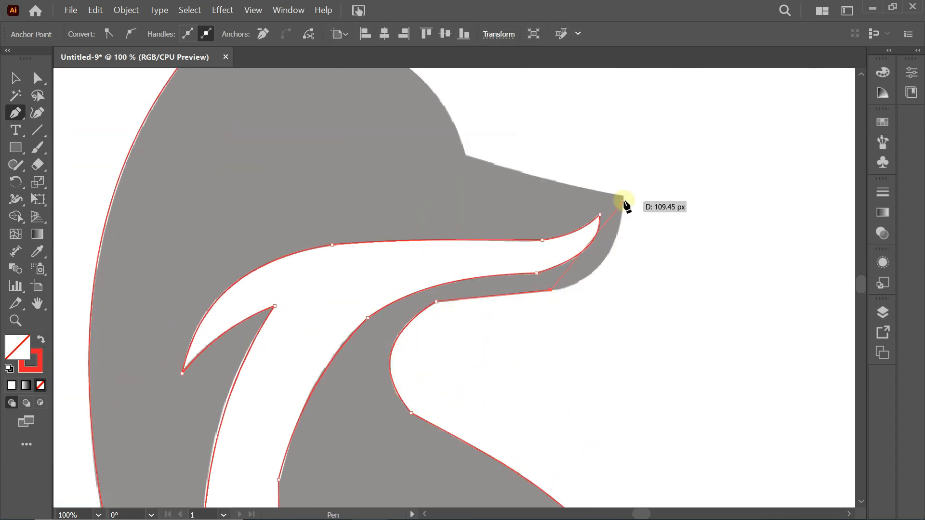
pyautogui.click(624, 196)
pyautogui.keyDown('alt'); pyautogui.moveTo(589, 236); pyautogui.dragTo(603, 256); pyautogui.keyUp('alt')
# Step: Trace the snout's top, the rounded forehead and the ear to complete the fox outline, and leave the Pen tool
pyautogui.moveTo(486, 164); pyautogui.dragTo(608, 335)
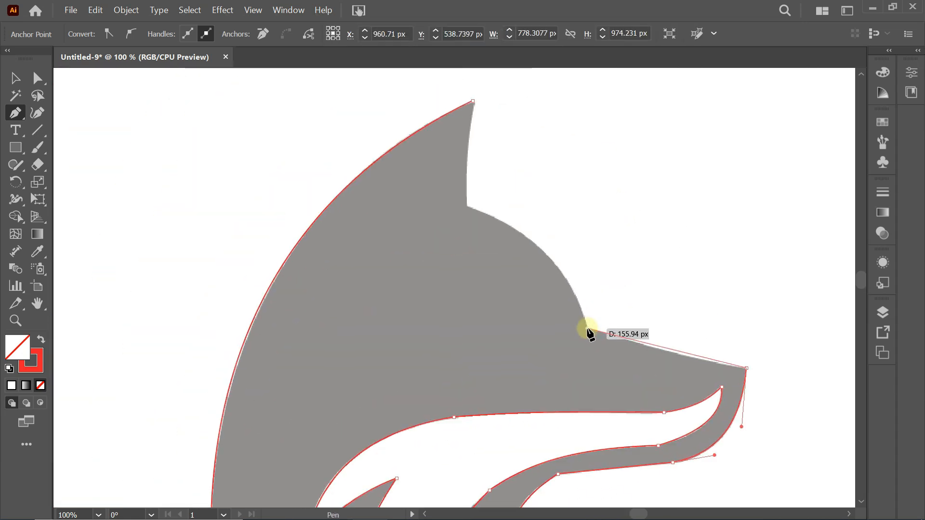
pyautogui.click(587, 330)
pyautogui.click(467, 207)
pyautogui.keyDown('alt'); pyautogui.moveTo(527, 267); pyautogui.dragTo(543, 251); pyautogui.keyUp('alt')
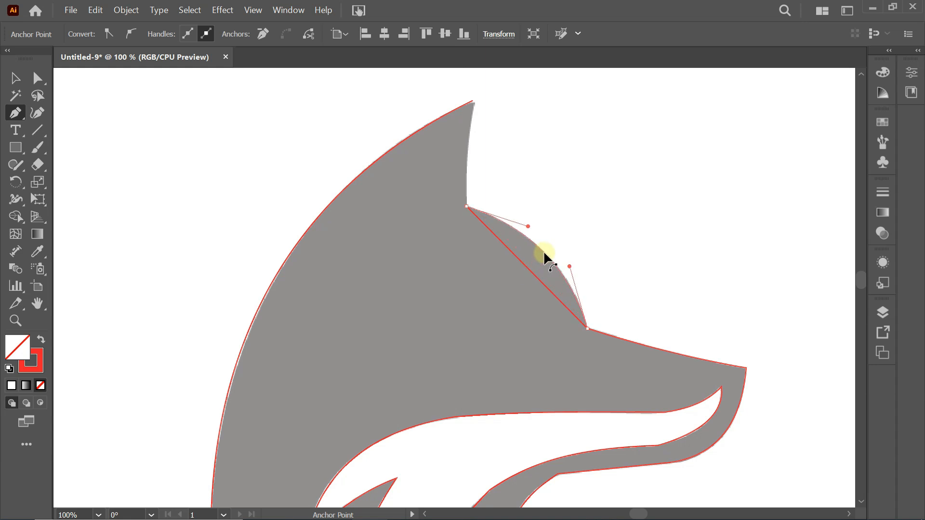
pyautogui.click(504, 182)
pyautogui.hotkey('ctrl', '0')
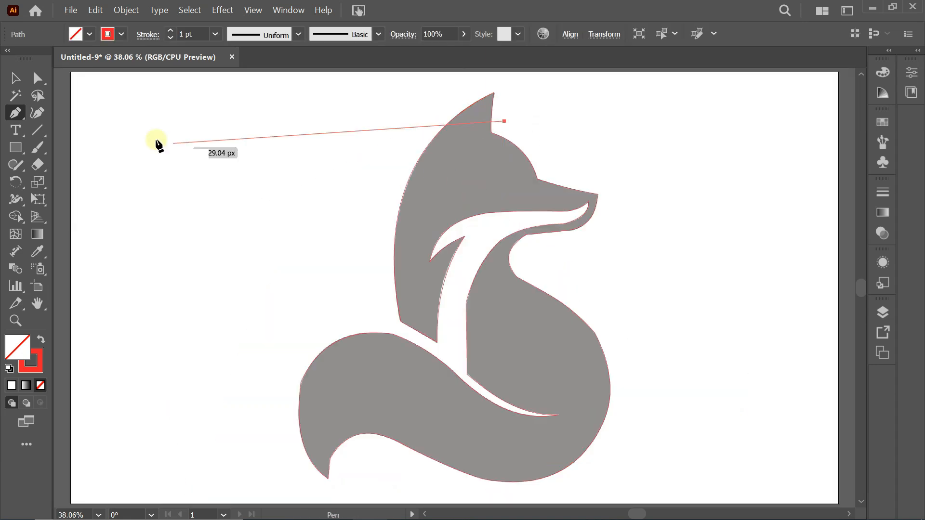
pyautogui.press('v')
pyautogui.click(501, 106)
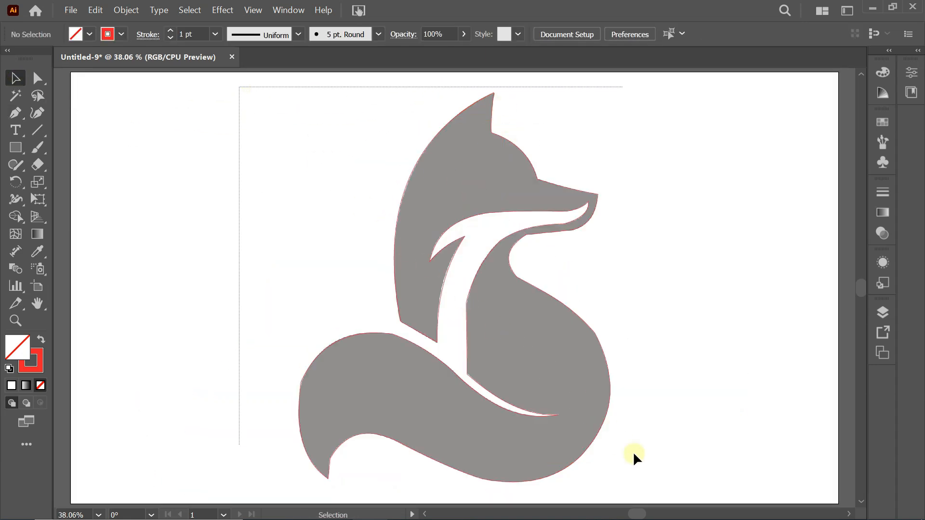
# Step: Swap the fill and stroke of the traced outline to make it solid red, and move it left off the template
pyautogui.scroll(-1, 692, 505)
pyautogui.click(531, 439)
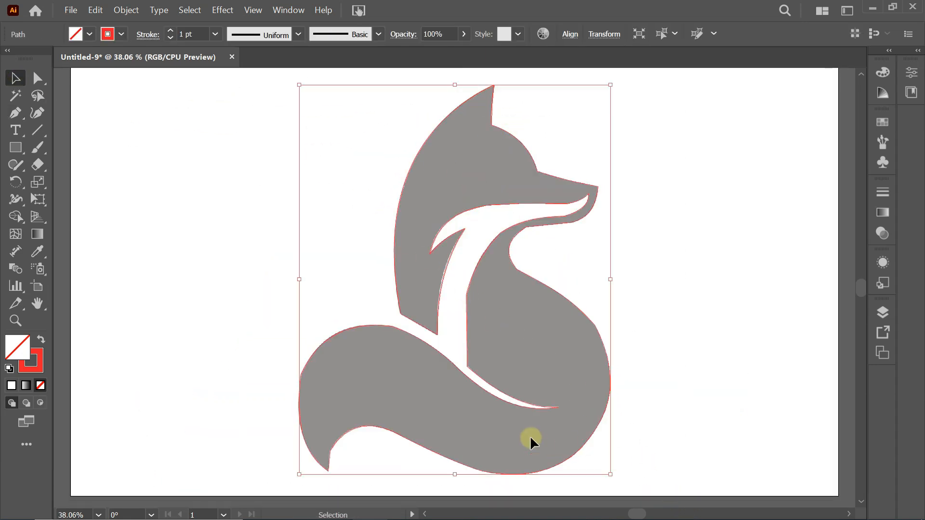
pyautogui.click(42, 341)
pyautogui.click(241, 316)
pyautogui.moveTo(531, 377); pyautogui.dragTo(247, 371)
pyautogui.scroll(1, 247, 371)
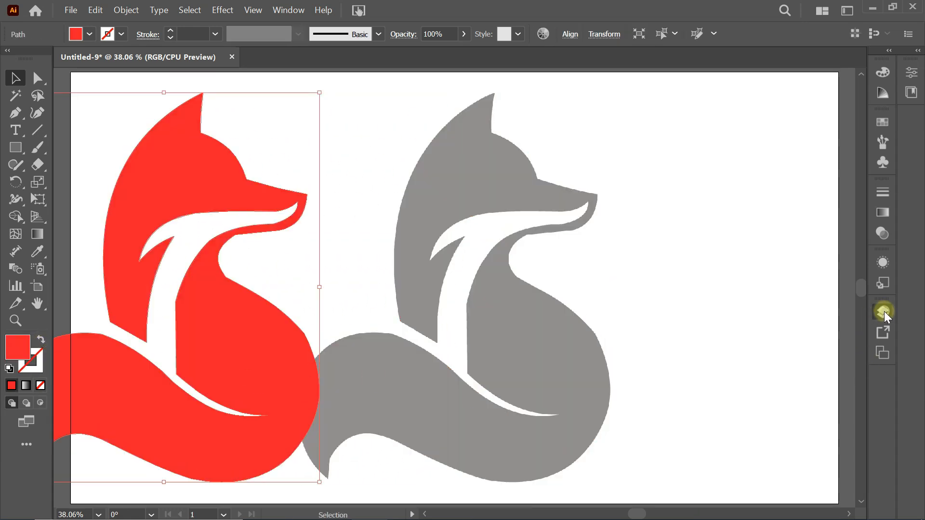
# Step: Unlock the Layer 1 template and delete it together with its artwork
pyautogui.click(883, 312)
pyautogui.click(765, 354)
pyautogui.click(777, 370)
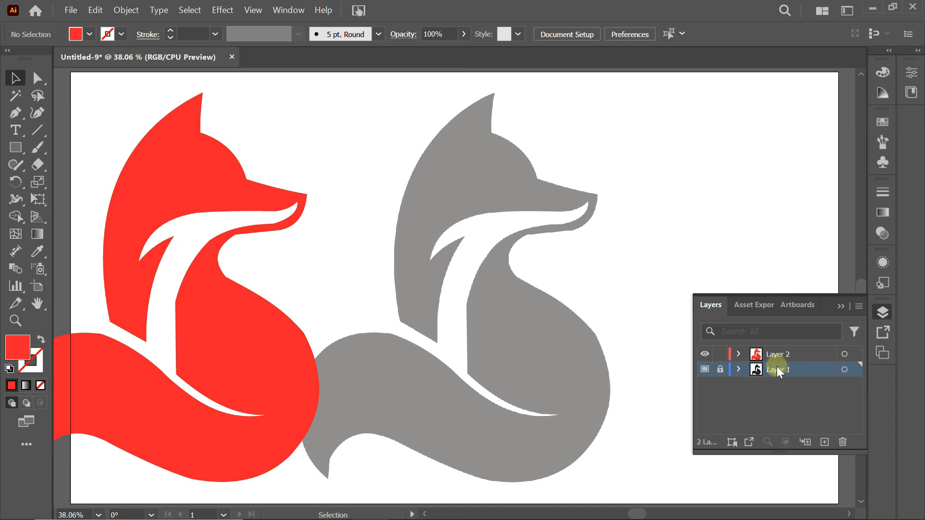
pyautogui.click(720, 369)
pyautogui.click(840, 445)
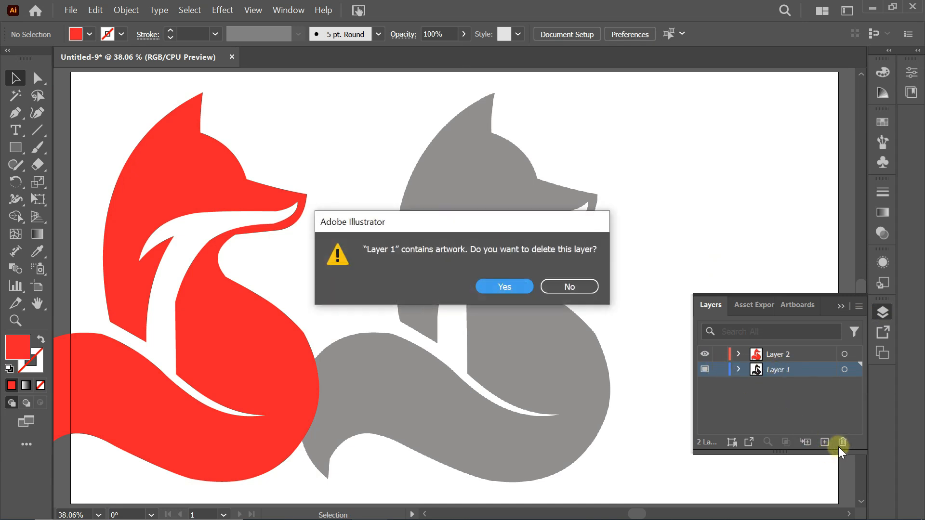
pyautogui.click(505, 286)
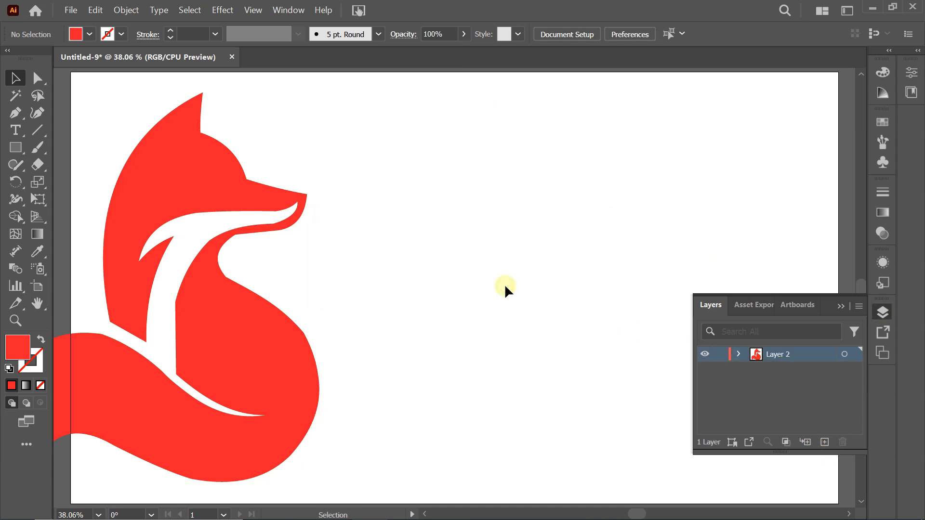
pyautogui.click(840, 303)
# Step: Center the red fox shape horizontally and vertically on the artboard
pyautogui.click(249, 231)
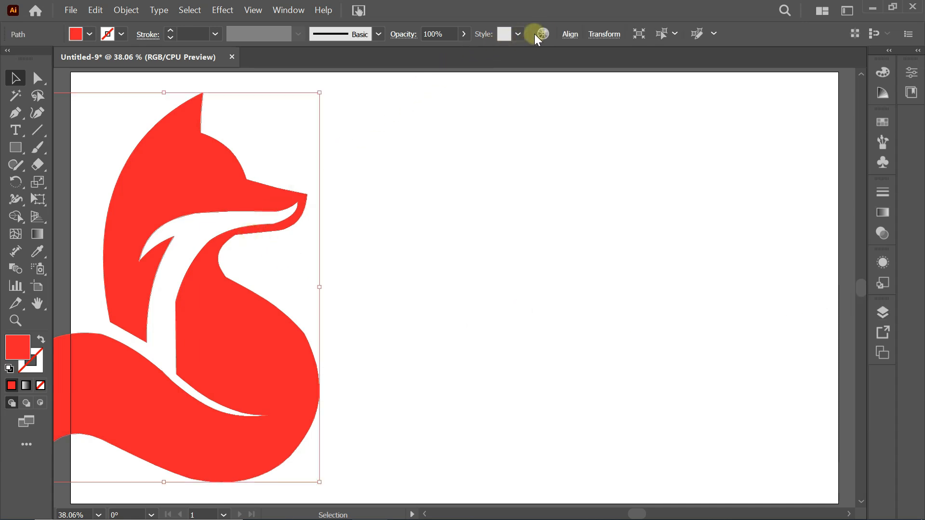
pyautogui.click(567, 35)
pyautogui.click(445, 74)
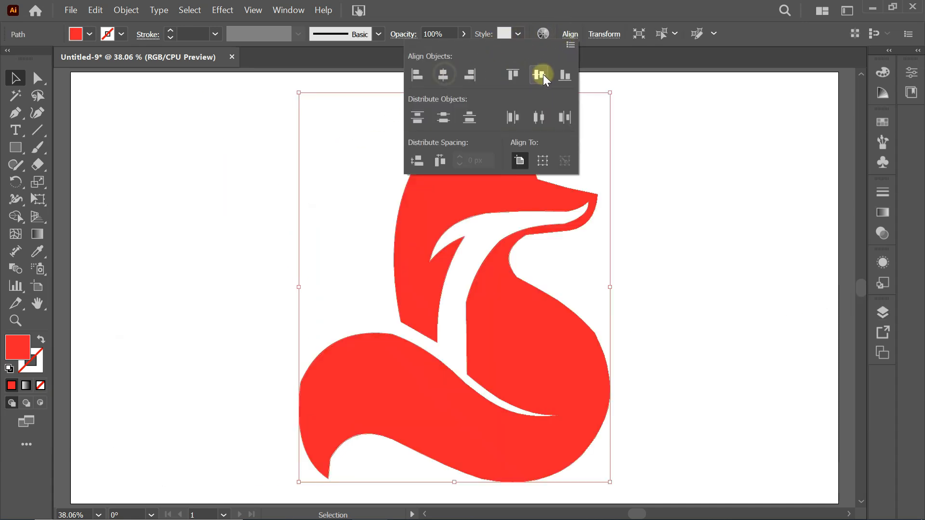
pyautogui.click(543, 74)
pyautogui.click(734, 139)
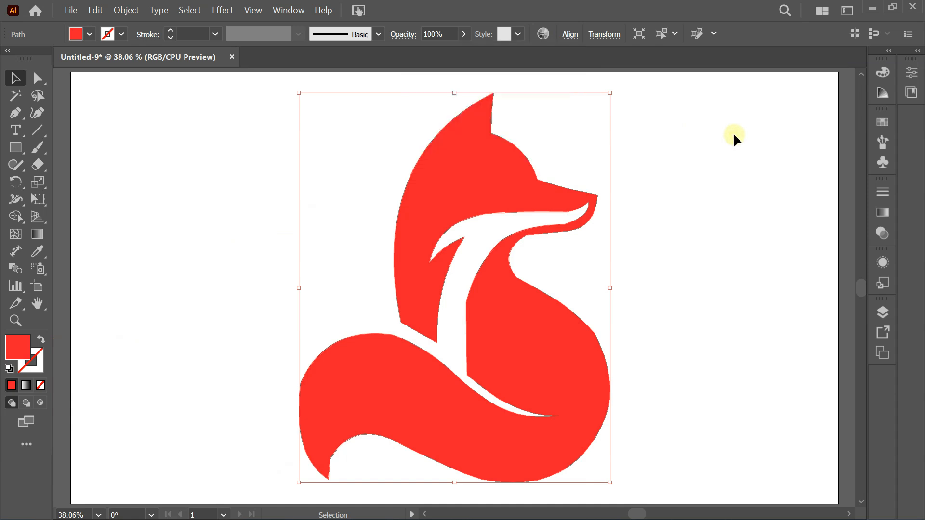
pyautogui.click(734, 138)
# Step: Change the fox shape's fill from red to black and deselect it
pyautogui.click(511, 179)
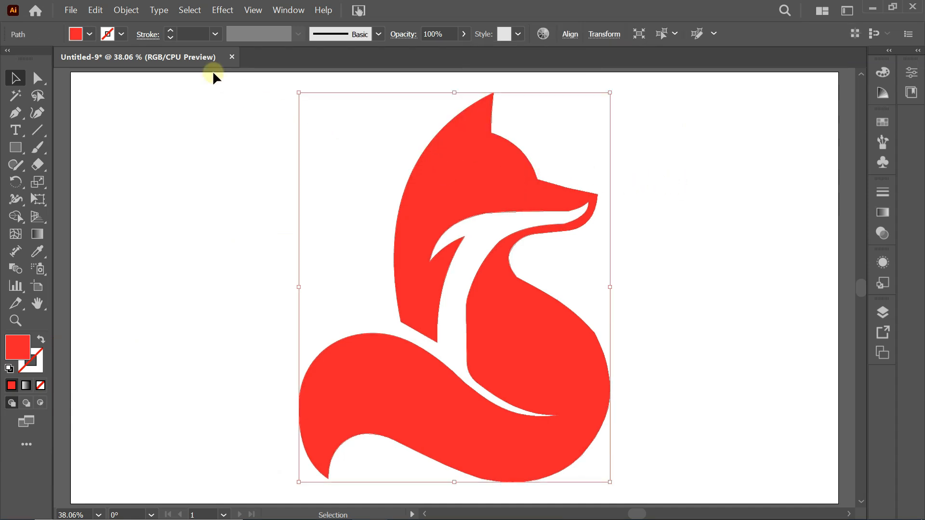
pyautogui.click(90, 34)
pyautogui.click(41, 59)
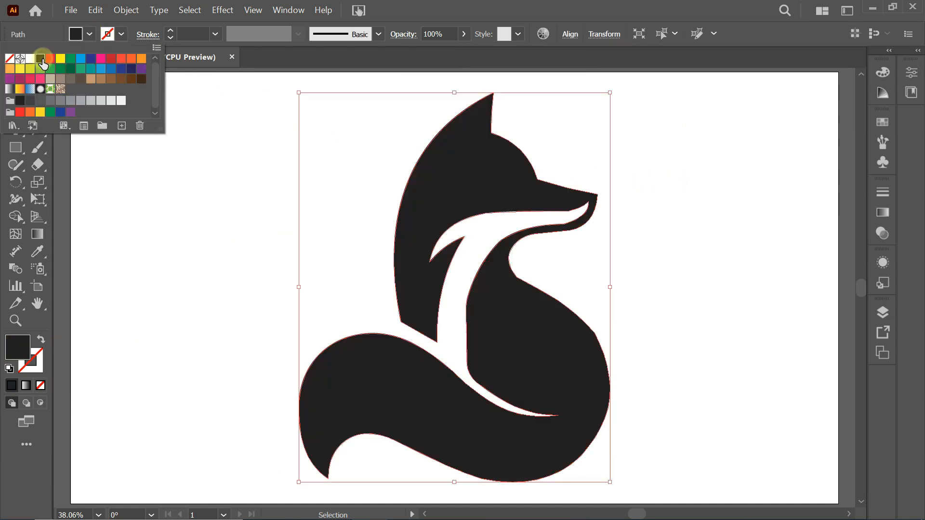
pyautogui.click(28, 101)
pyautogui.click(20, 100)
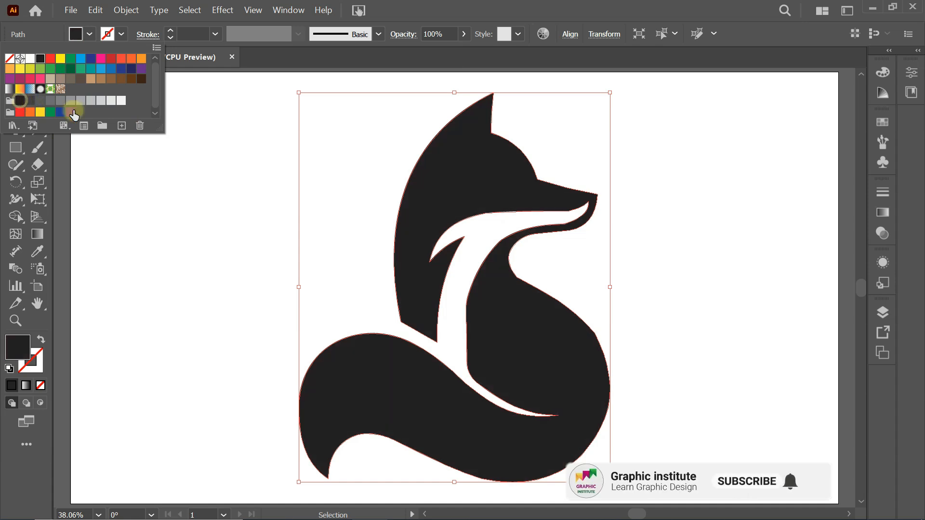
pyautogui.click(218, 128)
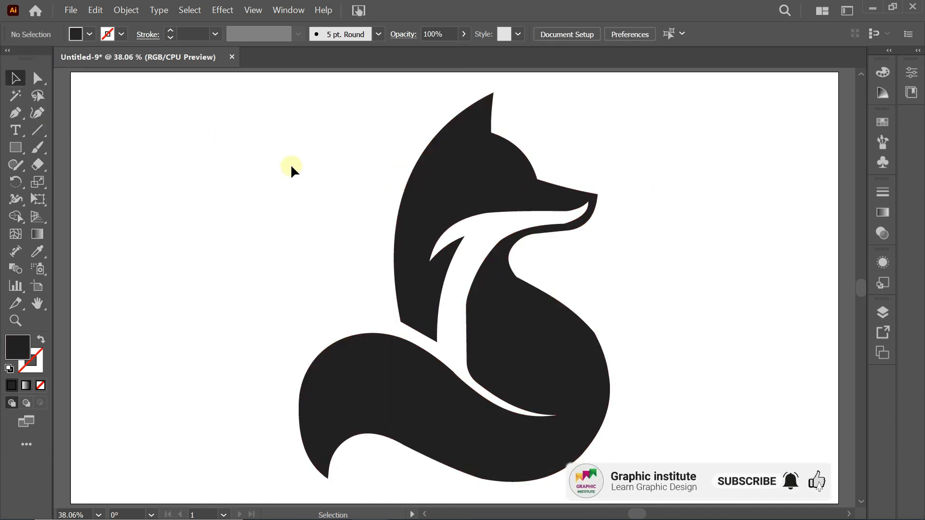
# Step: Draw a curved Pen line from the neck's lower back corner to the forehead, with no fill and a black stroke
pyautogui.click(14, 111)
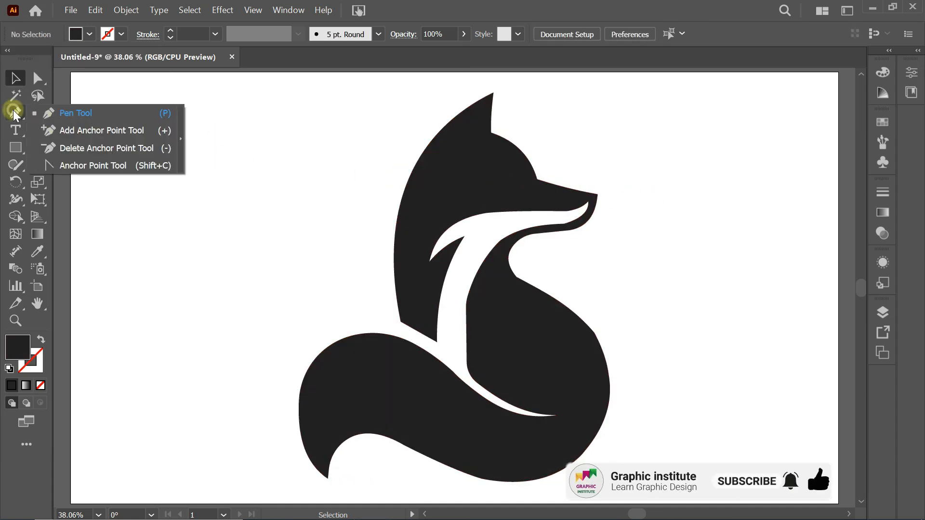
pyautogui.click(108, 113)
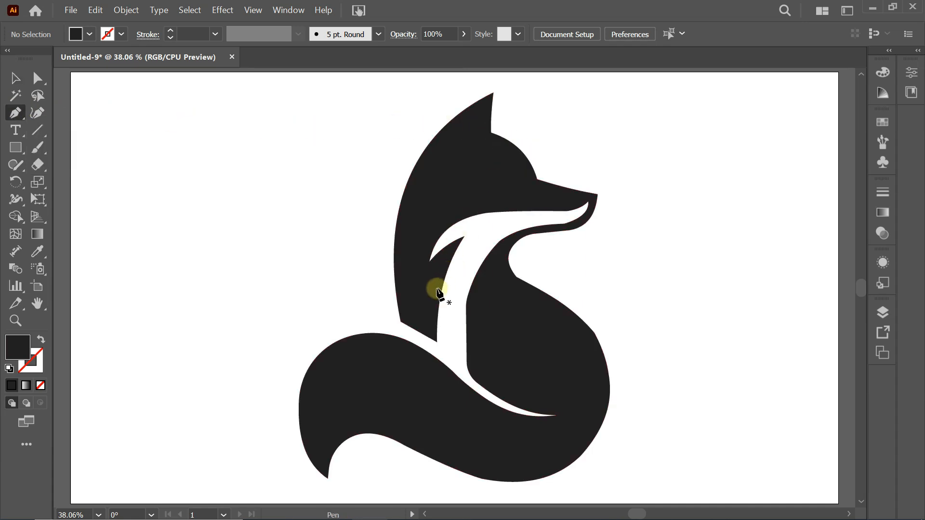
pyautogui.click(400, 321)
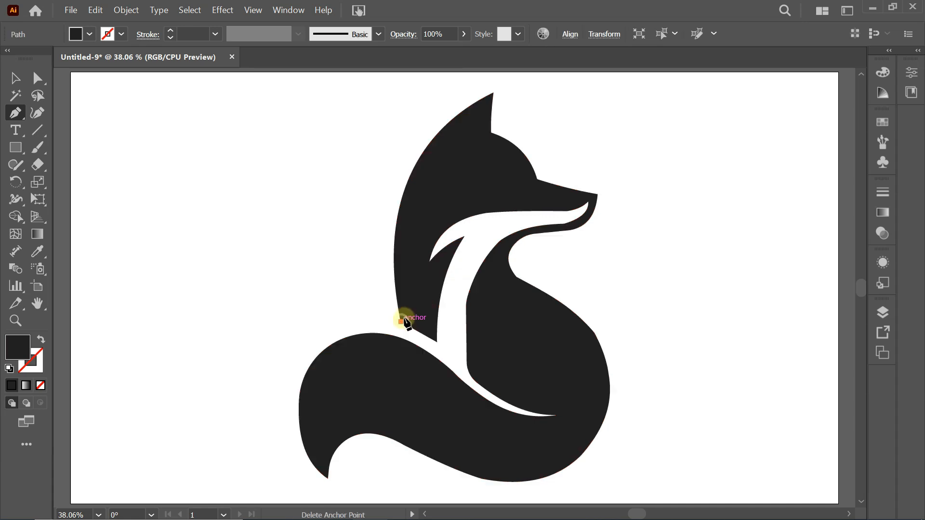
pyautogui.click(513, 144)
pyautogui.moveTo(471, 212); pyautogui.dragTo(440, 188)
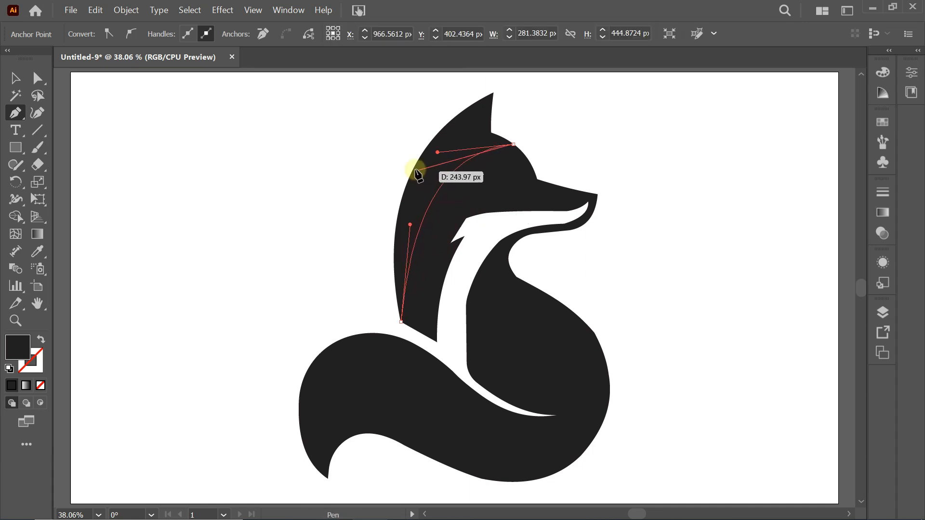
pyautogui.click(15, 81)
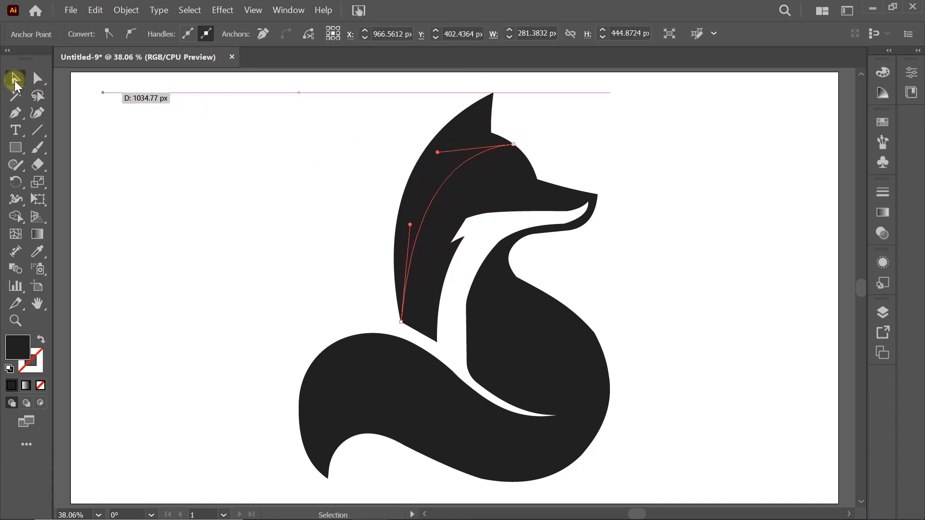
pyautogui.click(40, 340)
pyautogui.click(195, 226)
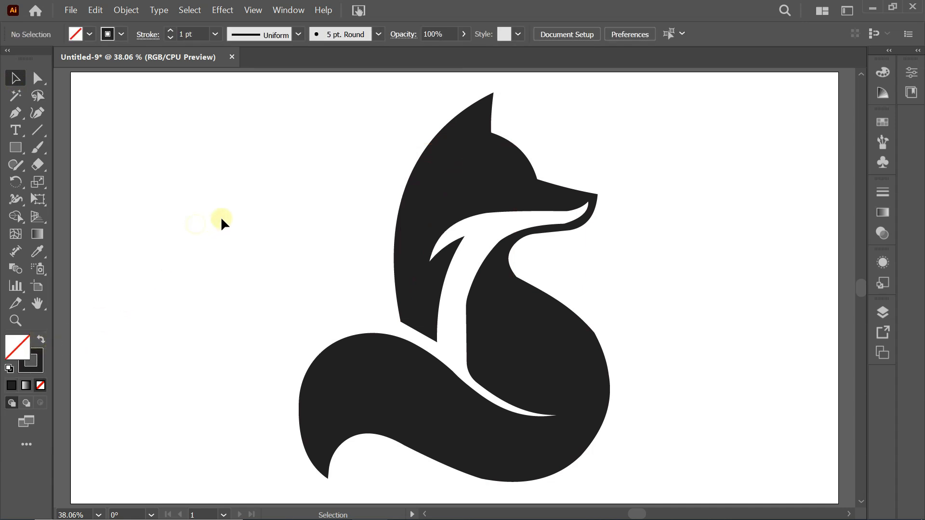
# Step: Recolor the stroke of the curved line across the head red
pyautogui.click(442, 186)
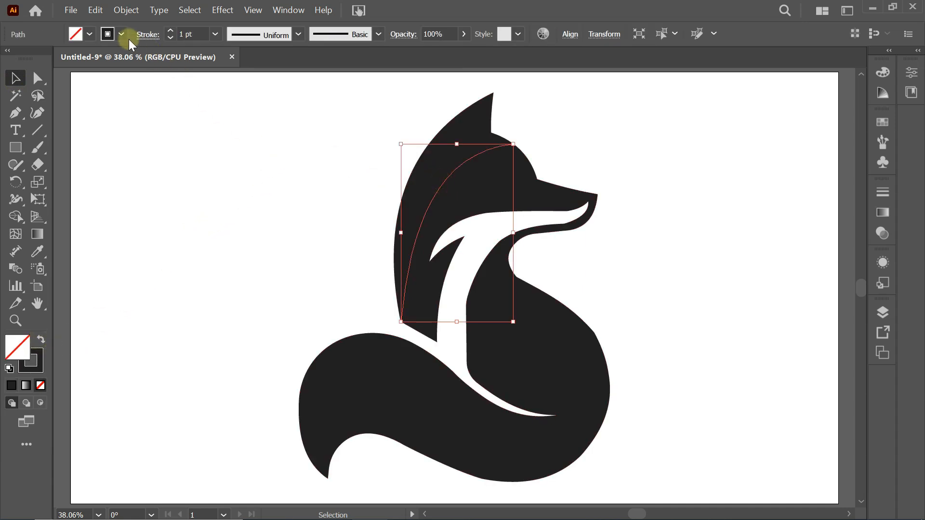
pyautogui.click(122, 34)
pyautogui.click(49, 59)
pyautogui.click(204, 184)
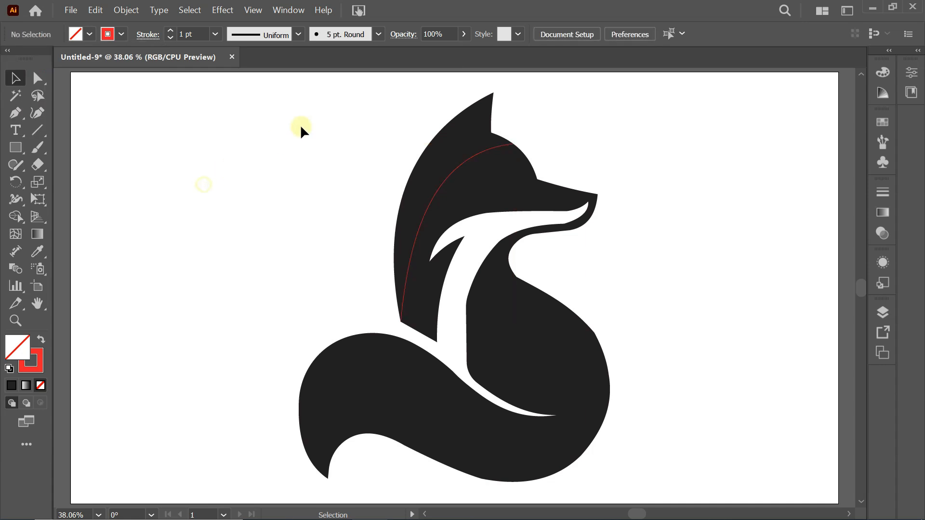
# Step: Split off the strip along the ear and back of the head with Shape Builder, filling it with a white-to-black gradient
pyautogui.moveTo(418, 159); pyautogui.dragTo(506, 210)
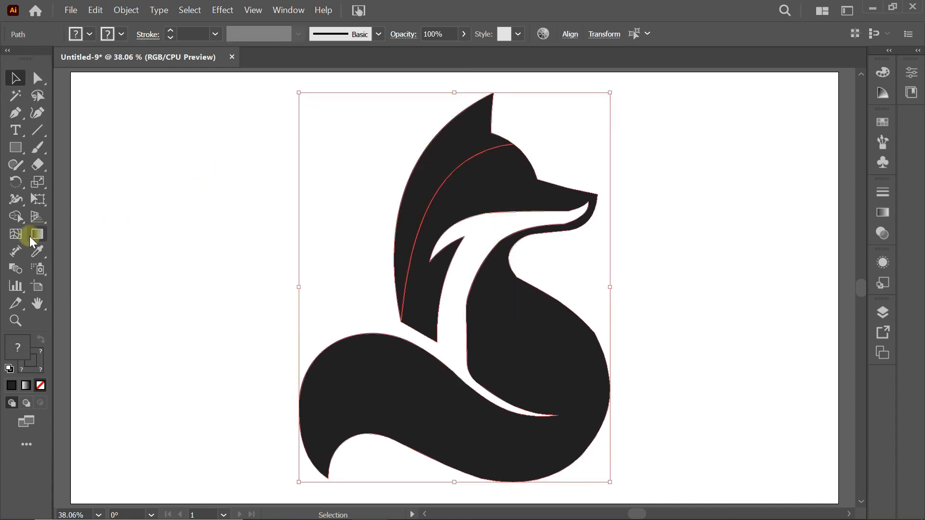
pyautogui.moveTo(15, 216); pyautogui.dragTo(73, 217)
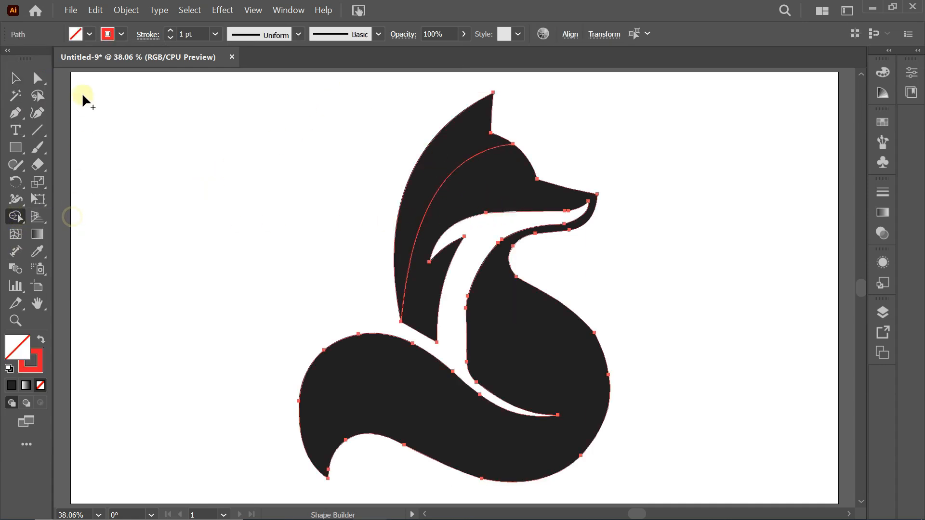
pyautogui.click(83, 37)
pyautogui.click(12, 90)
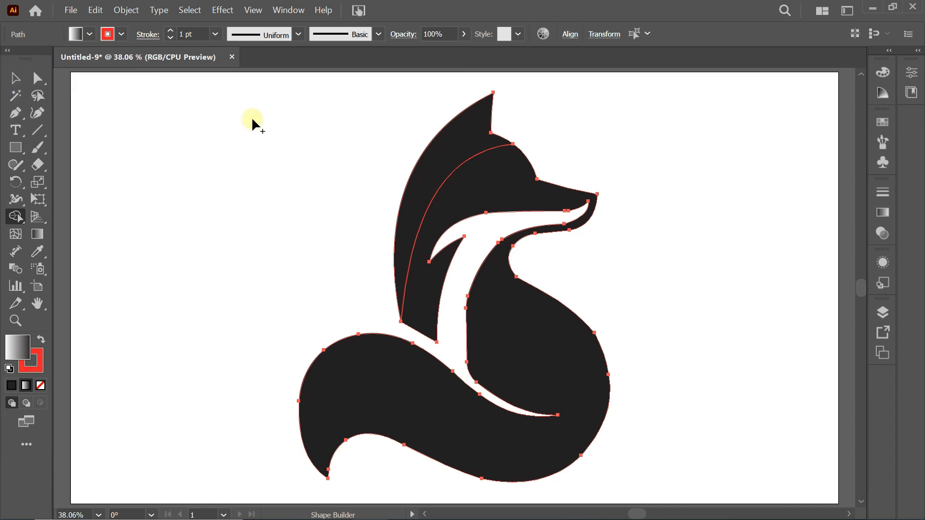
pyautogui.click(465, 139)
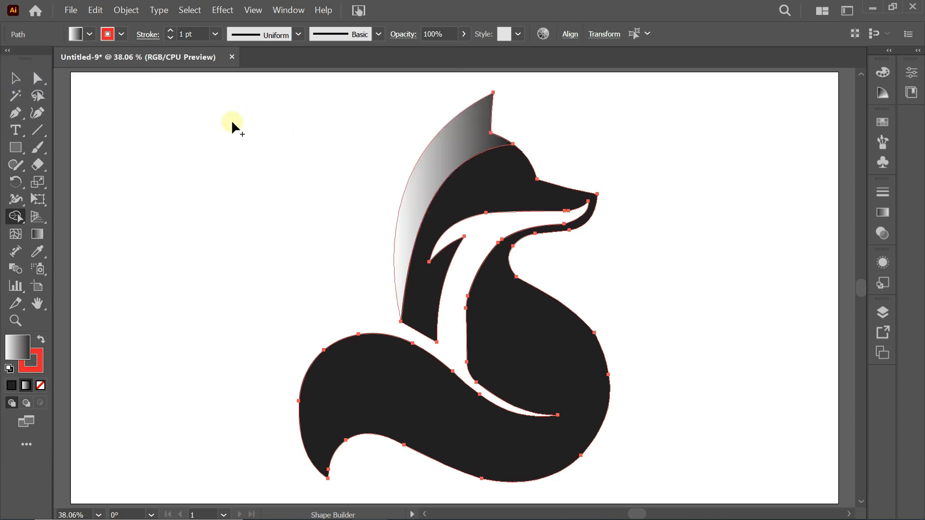
pyautogui.click(28, 79)
pyautogui.click(198, 152)
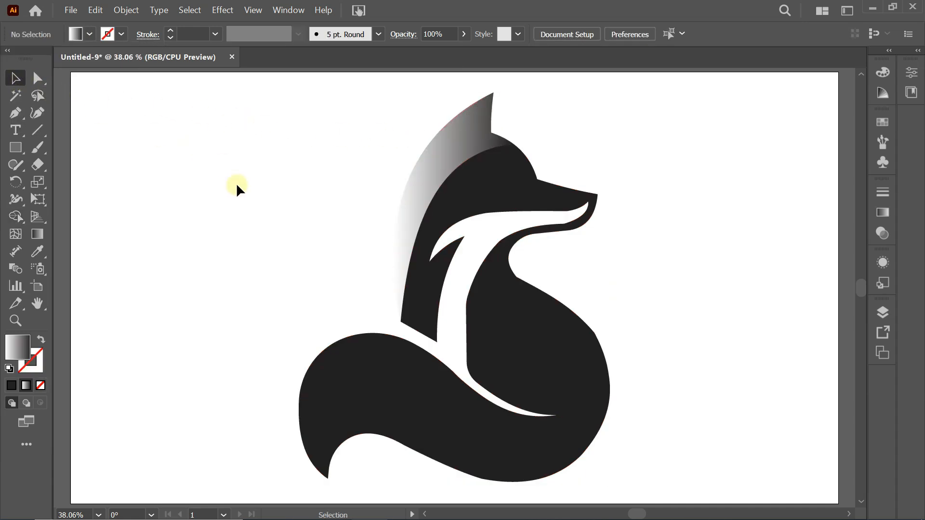
# Step: Draw a Pen segment from the upper edge of the white cheek stripe down into the neck and bend it outward
pyautogui.moveTo(18, 114); pyautogui.dragTo(82, 114)
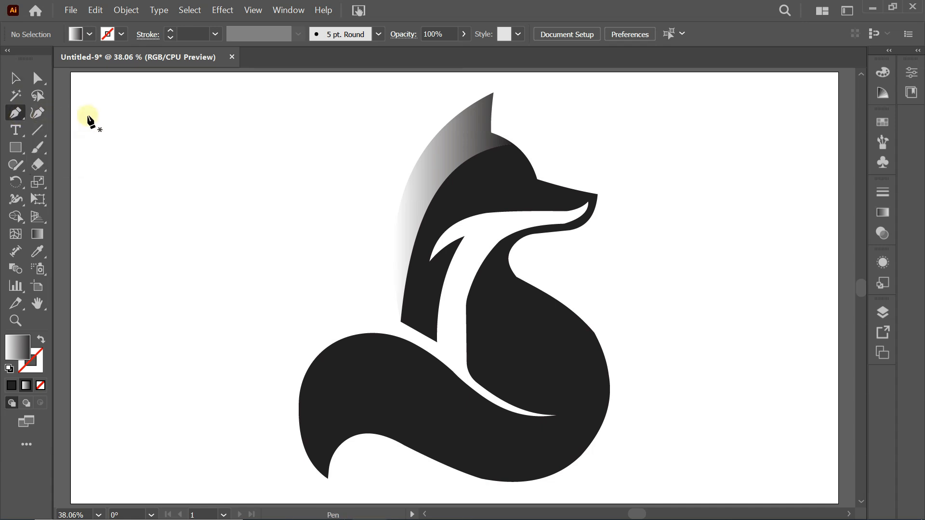
pyautogui.click(449, 227)
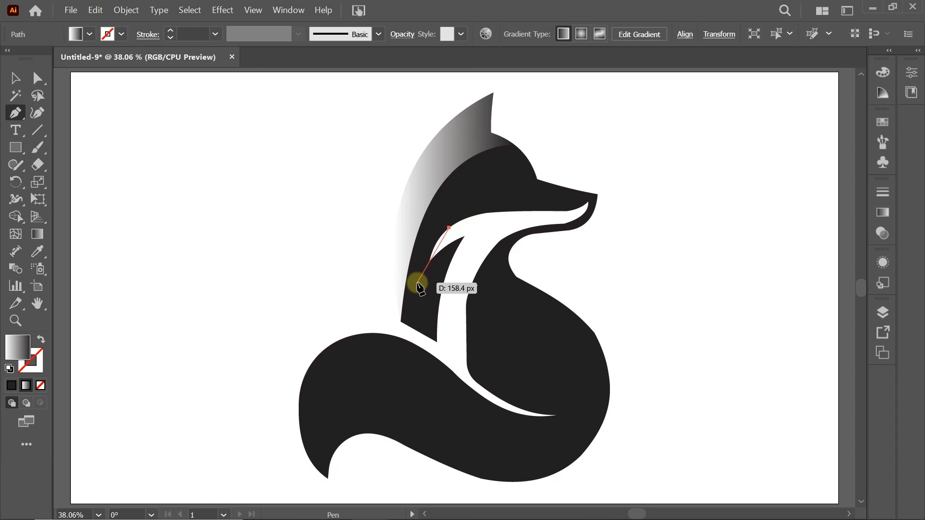
pyautogui.click(415, 282)
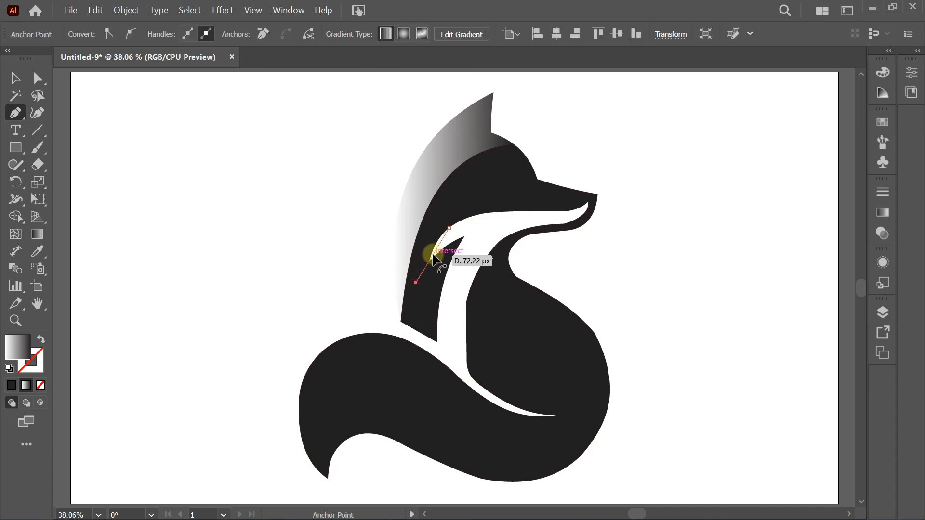
pyautogui.moveTo(433, 254); pyautogui.dragTo(428, 251)
pyautogui.scroll(1, 431, 260)
pyautogui.scroll(2, 430, 264)
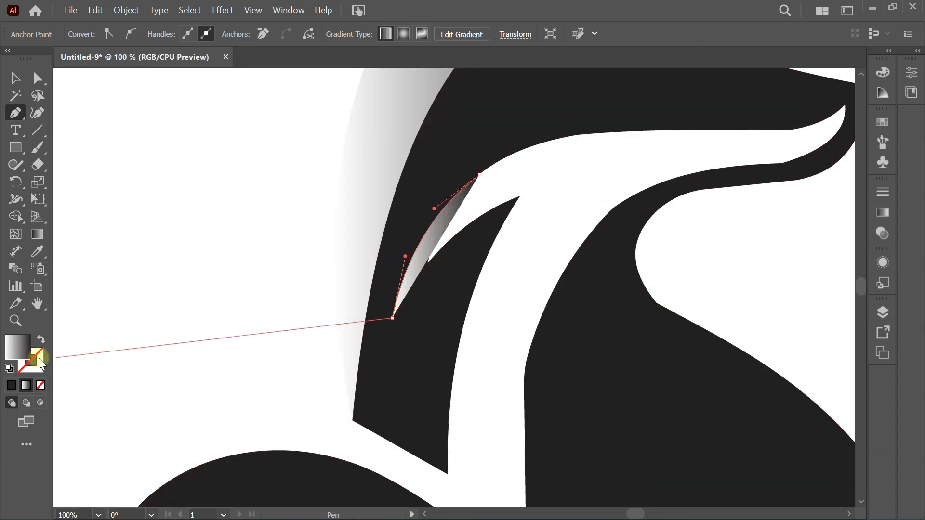
# Step: Give the new neck path no fill and a white stroke
pyautogui.click(9, 370)
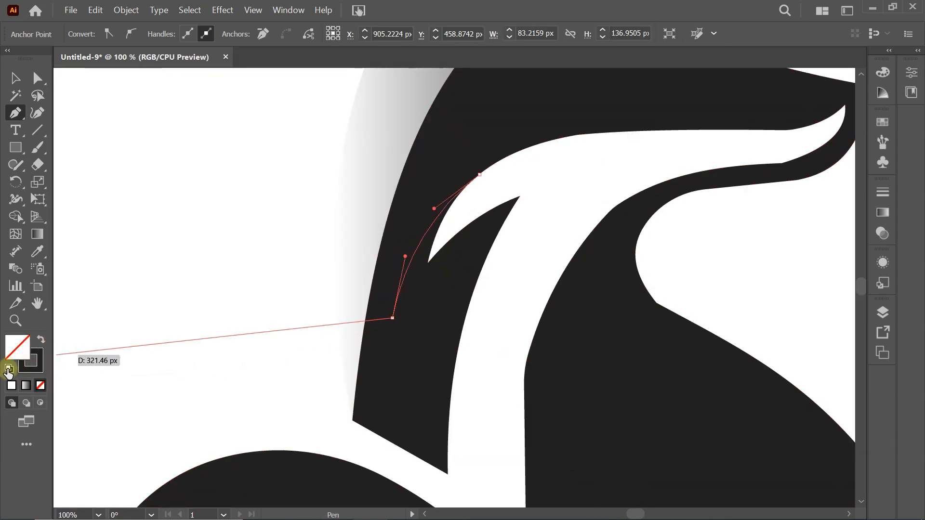
pyautogui.click(9, 370)
pyautogui.click(41, 342)
pyautogui.click(40, 386)
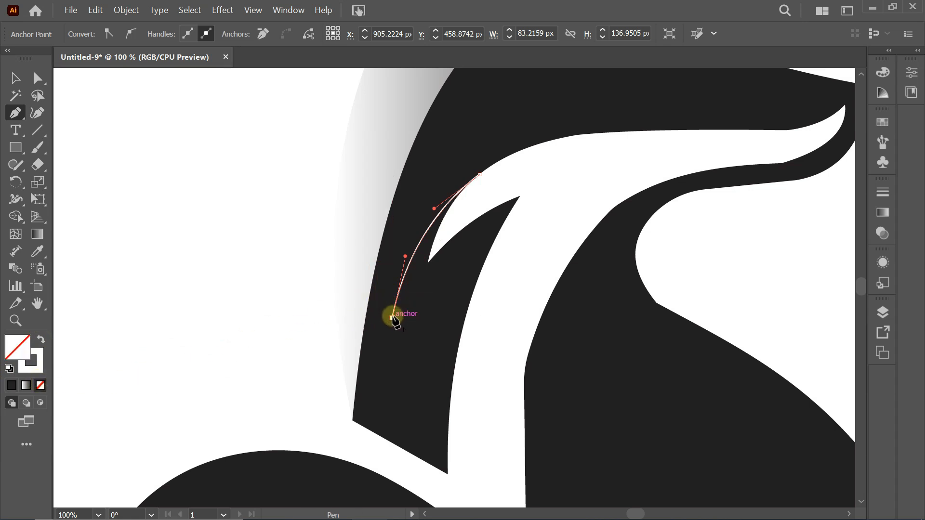
# Step: Extend the neck path with a short zigzag and a segment to the neck's bottom tip, bend that segment, and finish the path
pyautogui.click(432, 288)
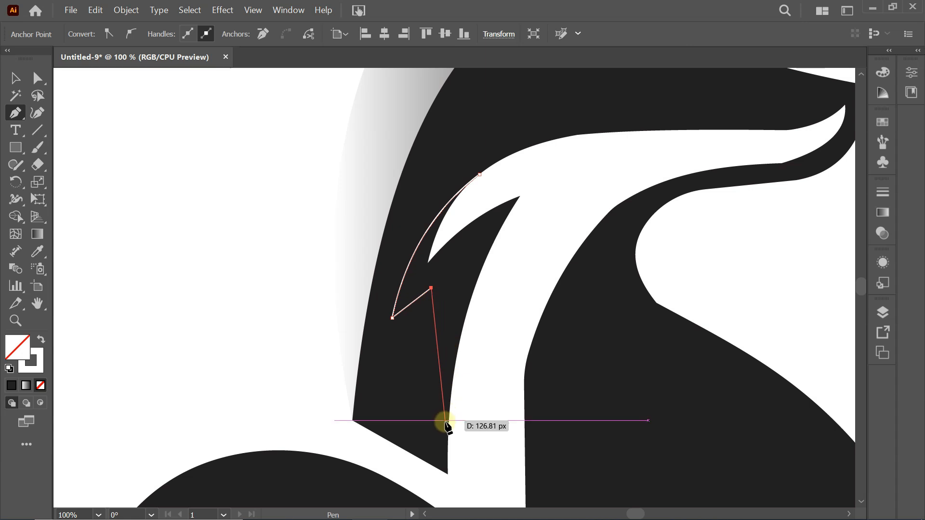
pyautogui.click(447, 474)
pyautogui.press('alt')
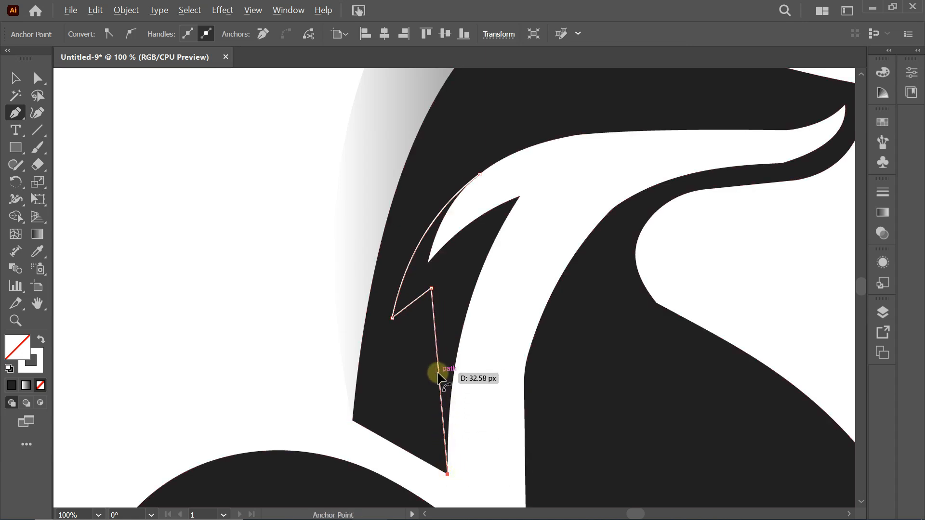
pyautogui.moveTo(440, 373); pyautogui.dragTo(432, 379)
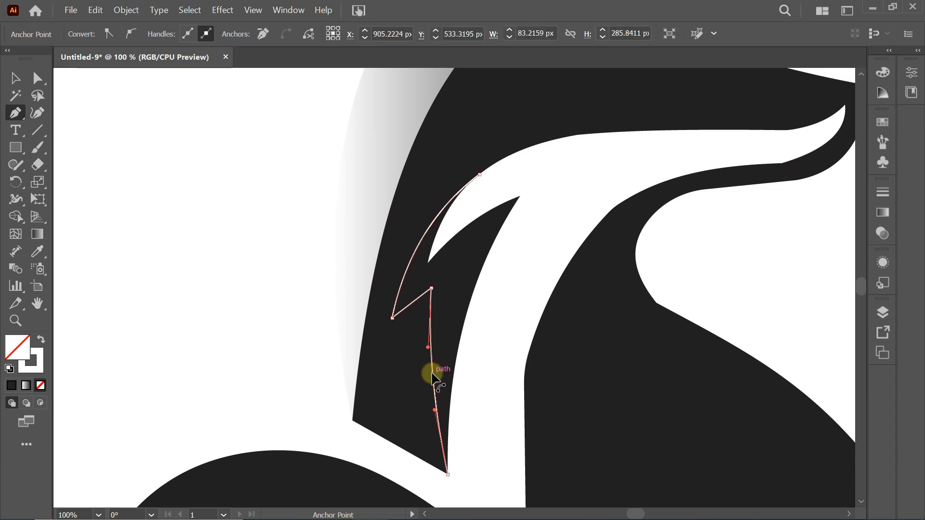
pyautogui.moveTo(432, 376); pyautogui.dragTo(429, 375)
pyautogui.hotkey('ctrl', '0')
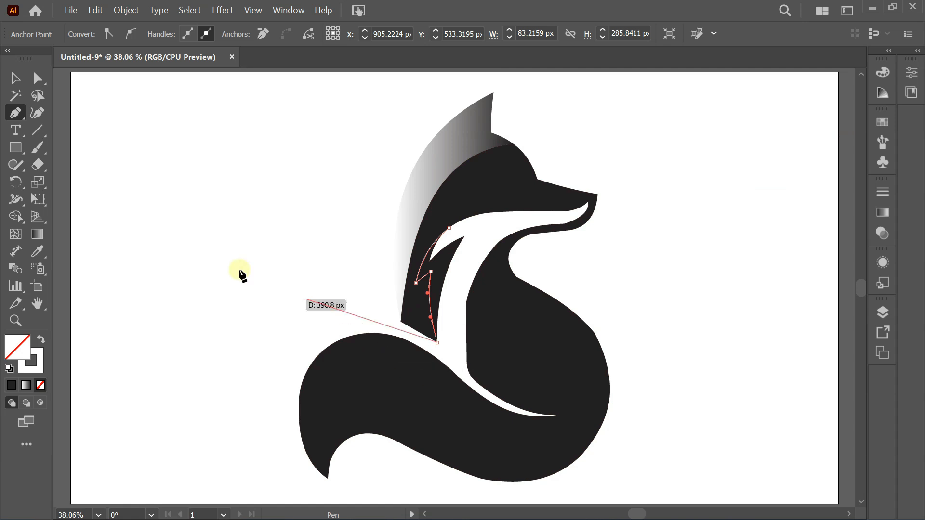
pyautogui.click(20, 79)
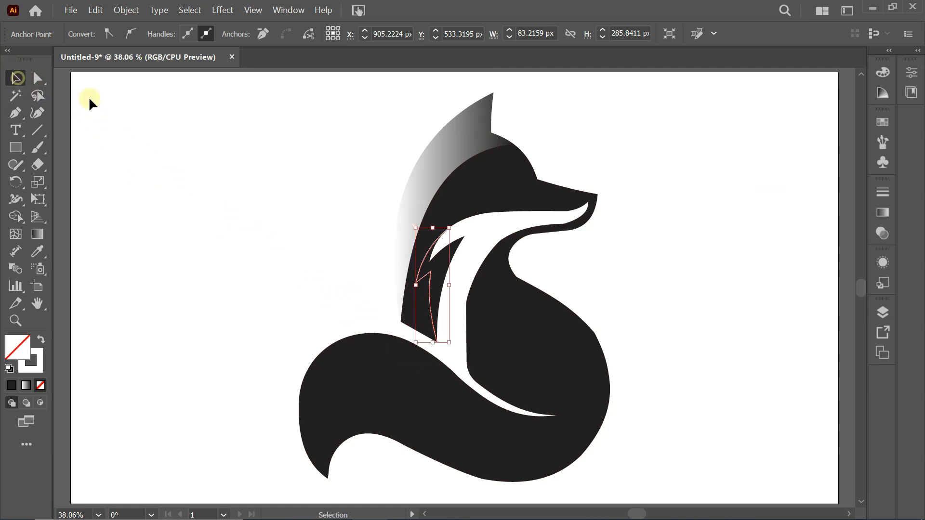
pyautogui.click(148, 140)
# Step: Draw a Pen line across the body from the upper back edge to the white tail stripe and bend it toward the chest
pyautogui.moveTo(10, 113); pyautogui.dragTo(84, 116)
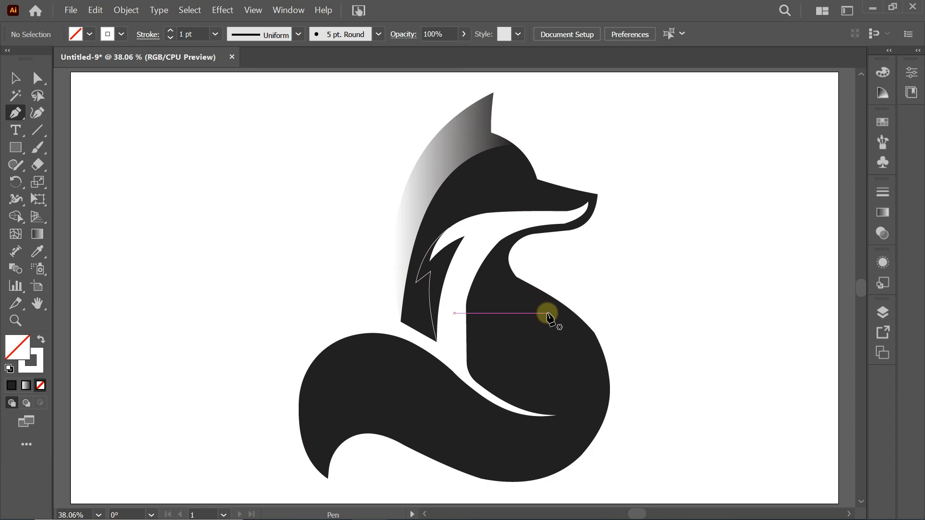
pyautogui.click(539, 289)
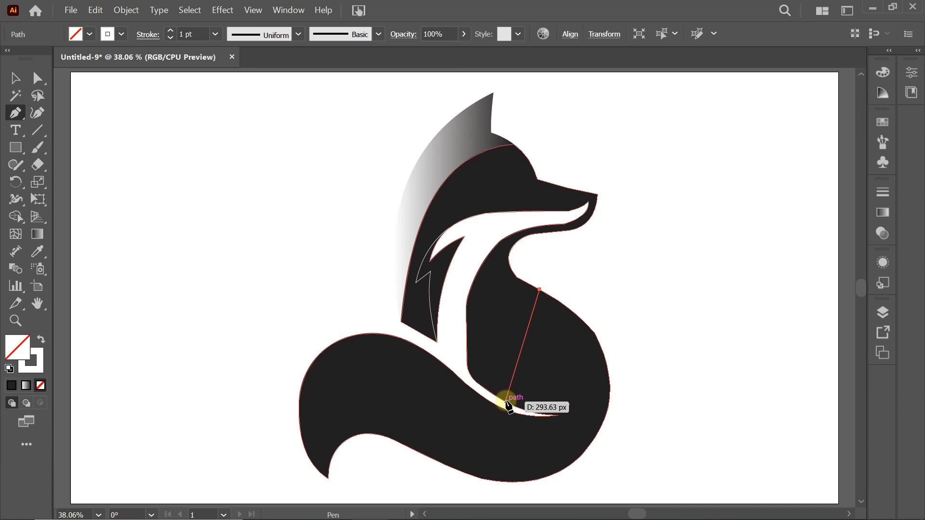
pyautogui.click(504, 401)
pyautogui.scroll(2, 524, 342)
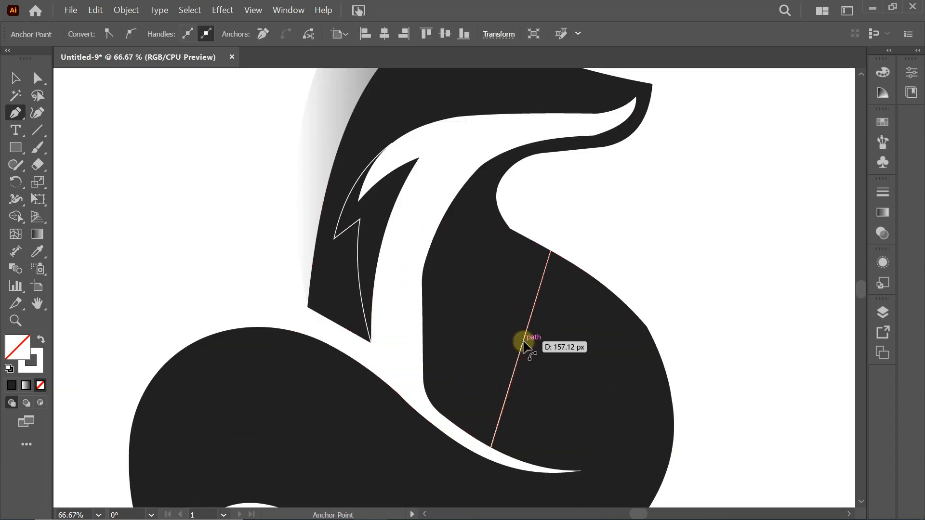
pyautogui.moveTo(524, 343); pyautogui.dragTo(508, 337)
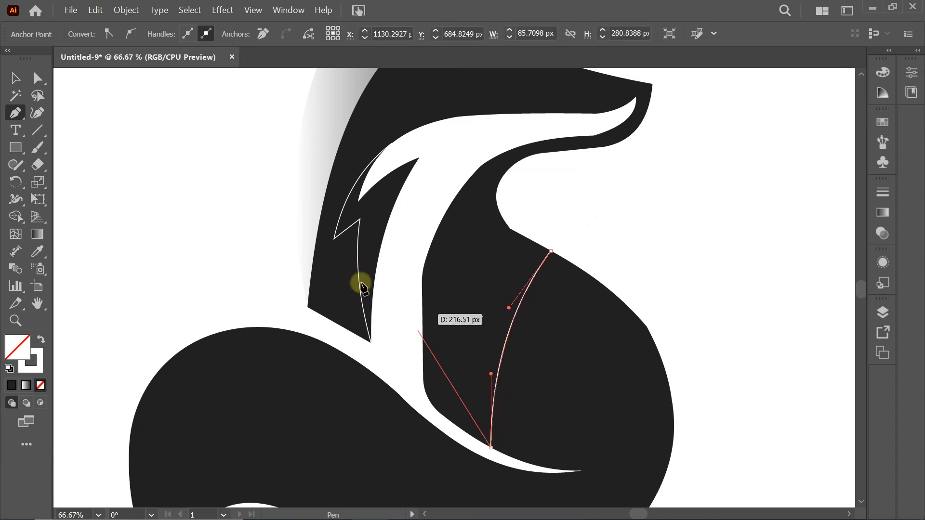
# Step: Finish the body line and draw a second Pen curve from its upper end to the white tail stripe, bowed toward the back
pyautogui.click(12, 78)
pyautogui.click(148, 144)
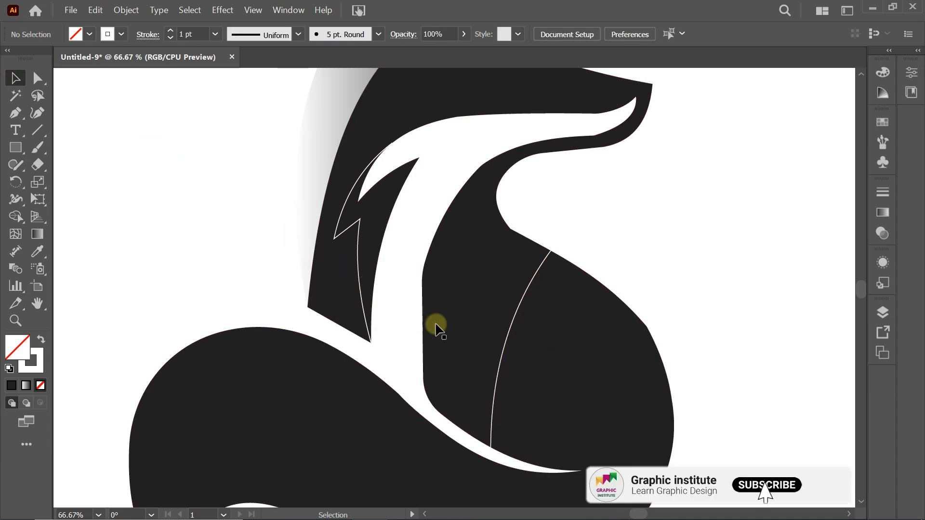
pyautogui.scroll(-1, 533, 359)
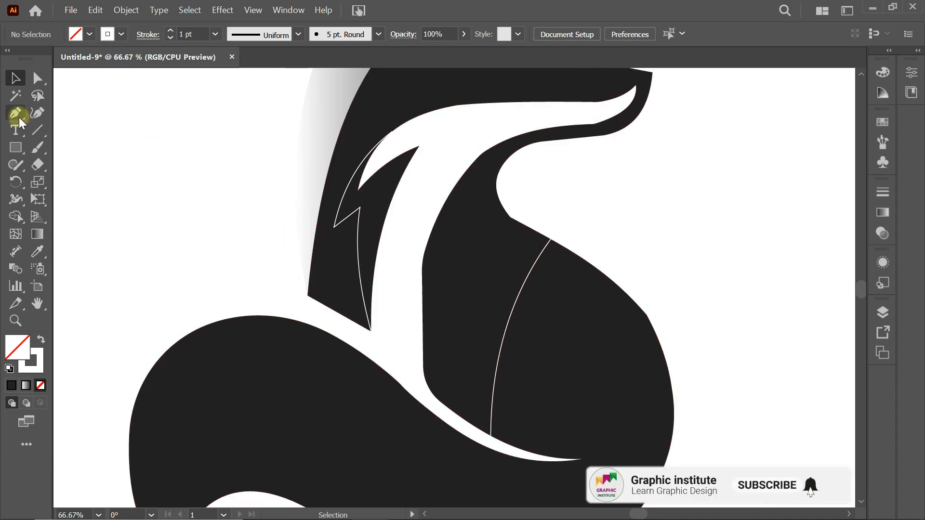
pyautogui.moveTo(16, 114); pyautogui.dragTo(111, 115)
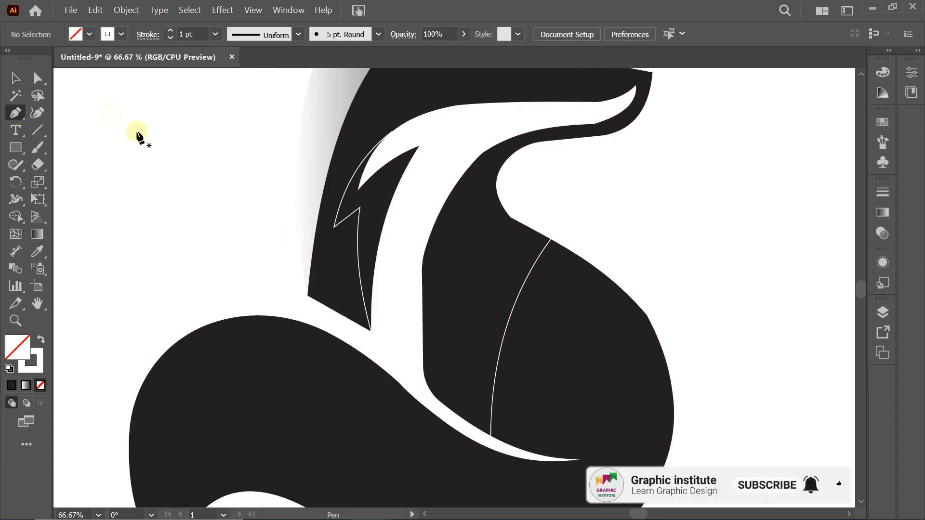
pyautogui.scroll(-1, 464, 359)
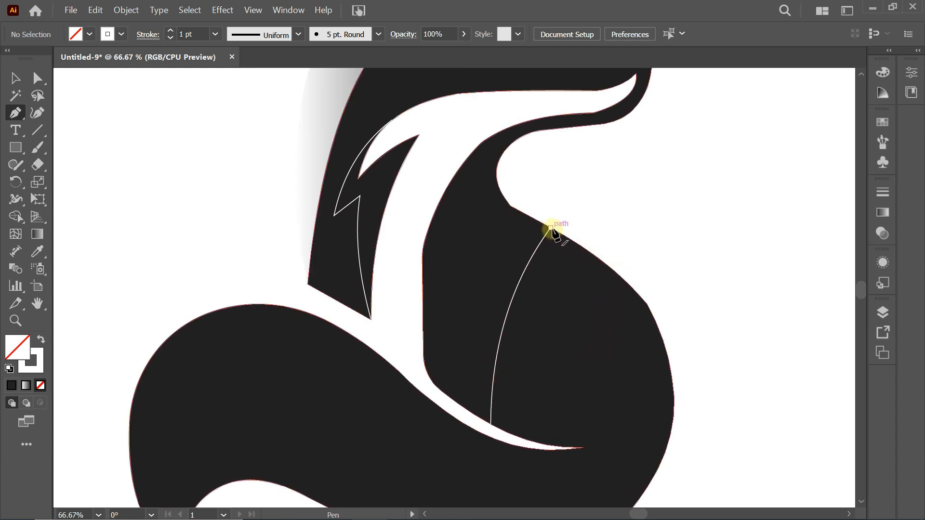
pyautogui.moveTo(551, 227); pyautogui.dragTo(597, 332)
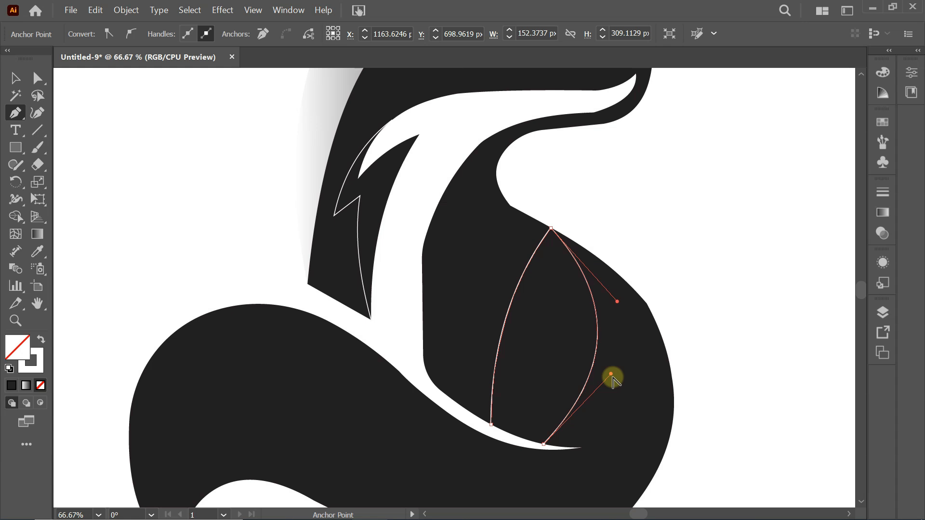
# Step: Adjust both direction handles of the second body curve to bulge it slightly farther toward the back, and finish the path
pyautogui.moveTo(610, 375); pyautogui.dragTo(613, 380)
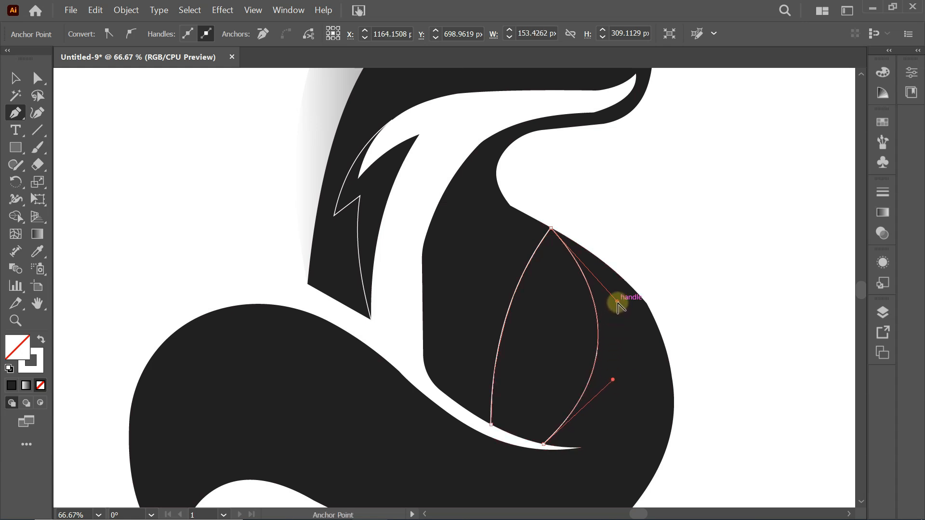
pyautogui.moveTo(617, 303); pyautogui.dragTo(623, 302)
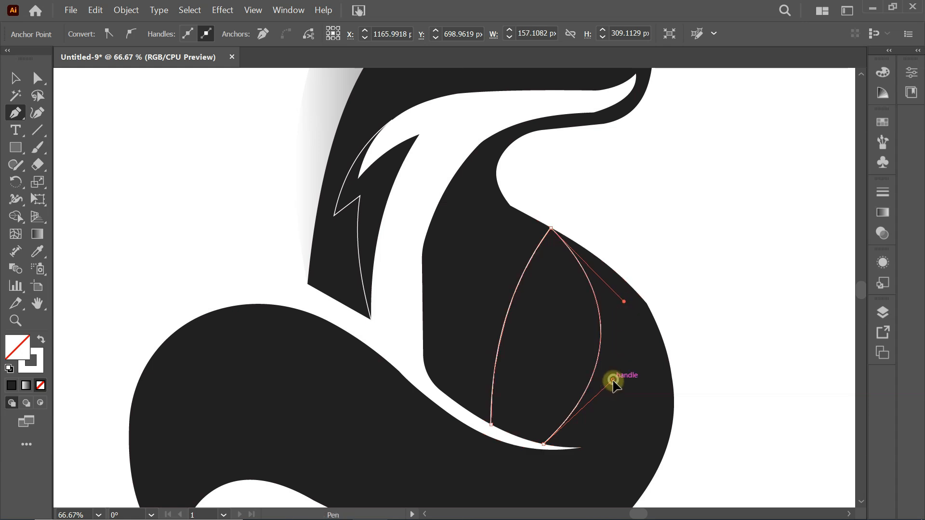
pyautogui.moveTo(612, 380); pyautogui.dragTo(616, 386)
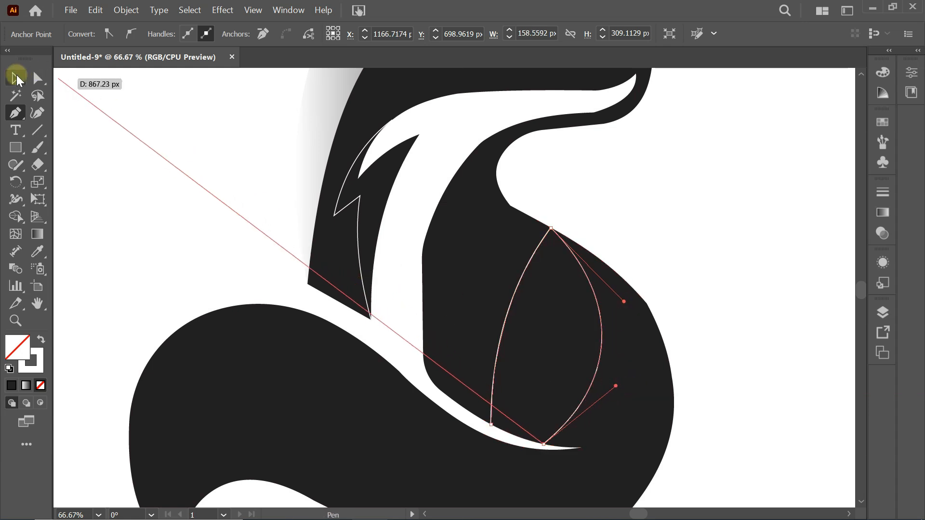
pyautogui.click(16, 79)
pyautogui.click(212, 140)
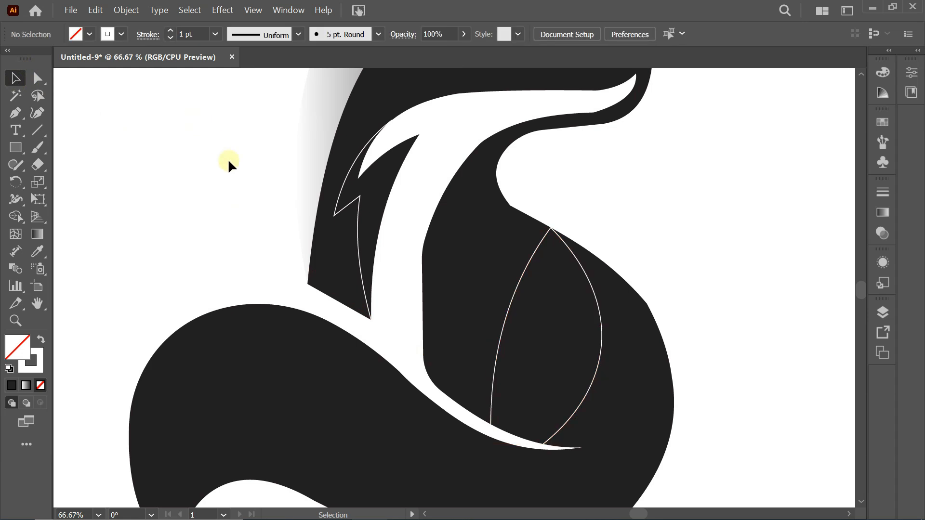
# Step: Draw a Pen line across the body from the chest edge to the lower back edge, bend it downward, and finish the path
pyautogui.scroll(-1, 279, 215)
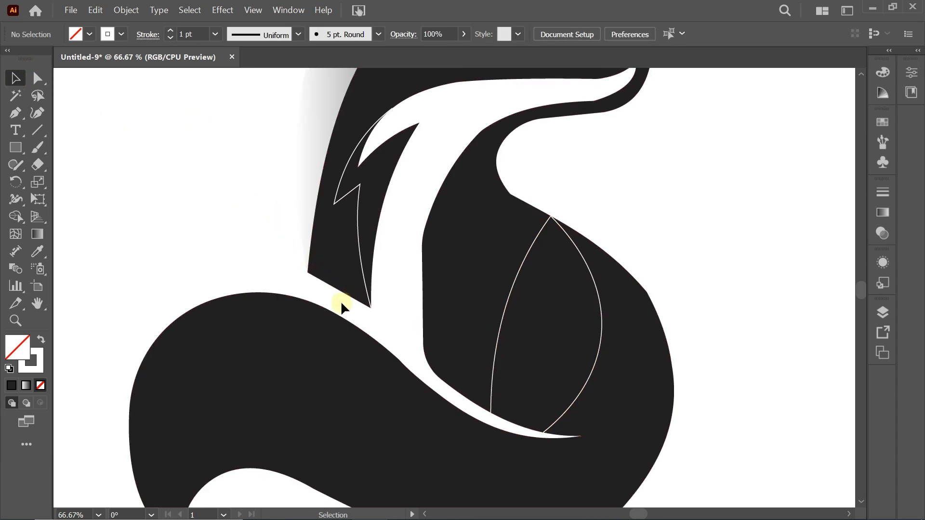
pyautogui.click(13, 111)
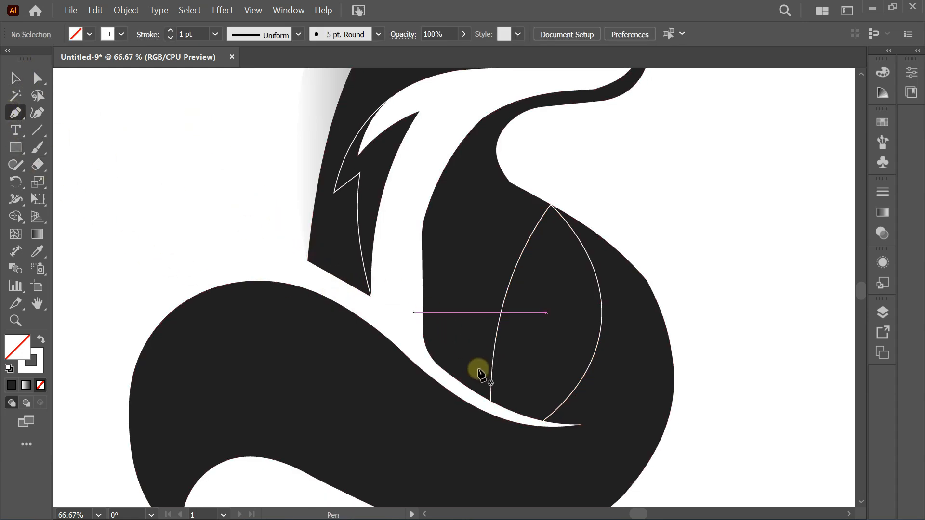
pyautogui.scroll(-1, 476, 371)
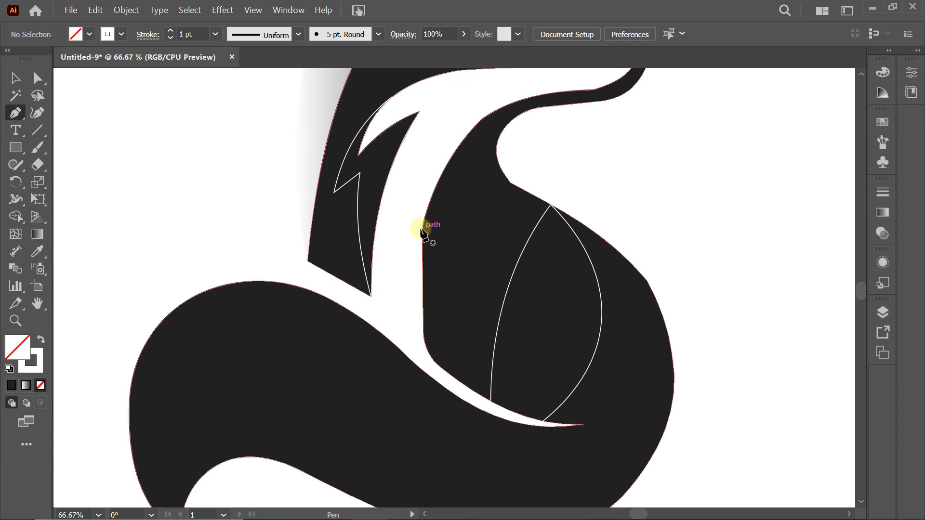
pyautogui.click(422, 229)
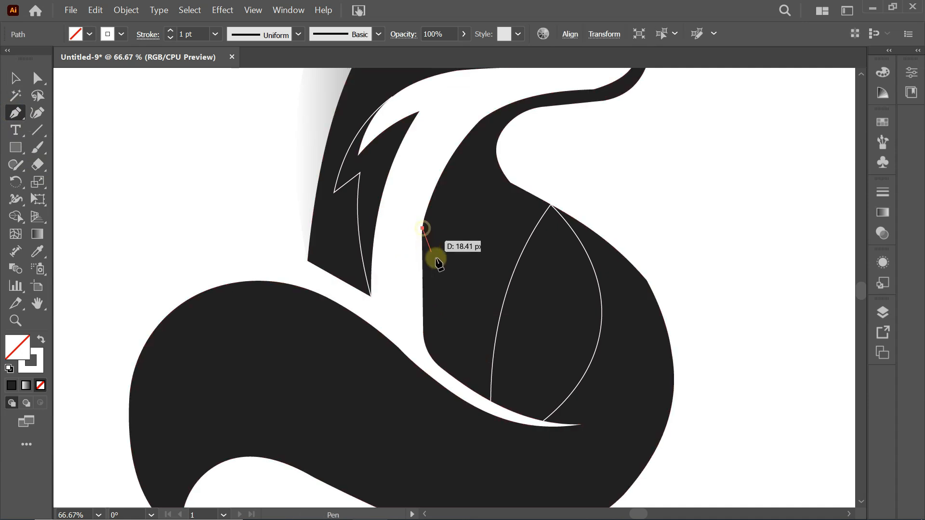
pyautogui.click(671, 406)
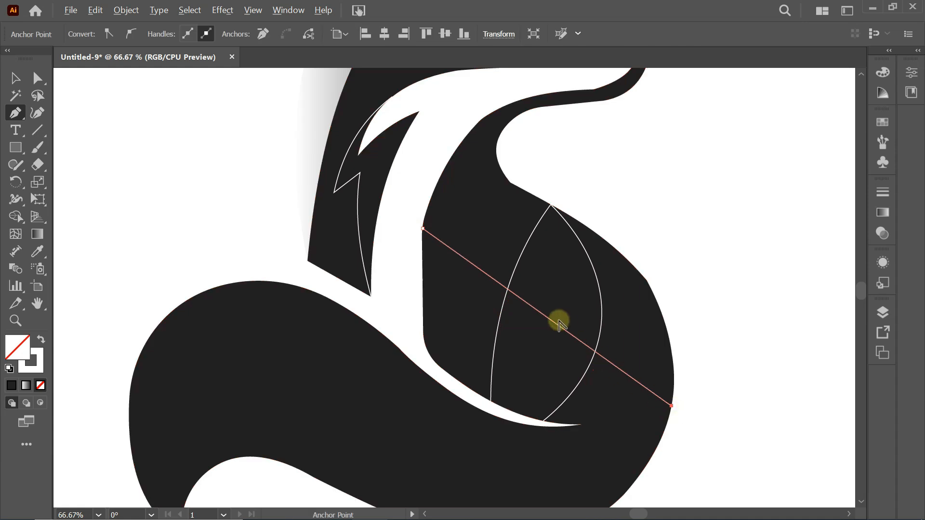
pyautogui.moveTo(558, 325); pyautogui.dragTo(531, 362)
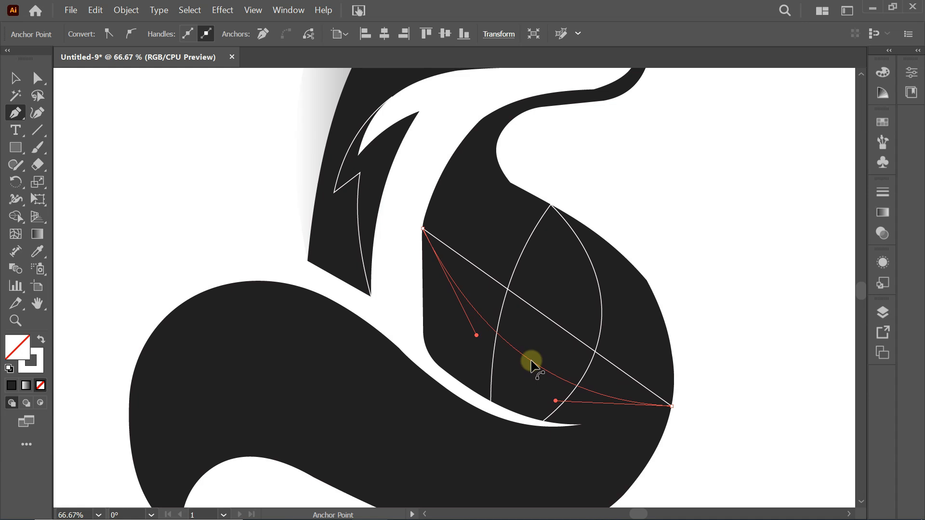
pyautogui.moveTo(531, 362); pyautogui.dragTo(525, 367)
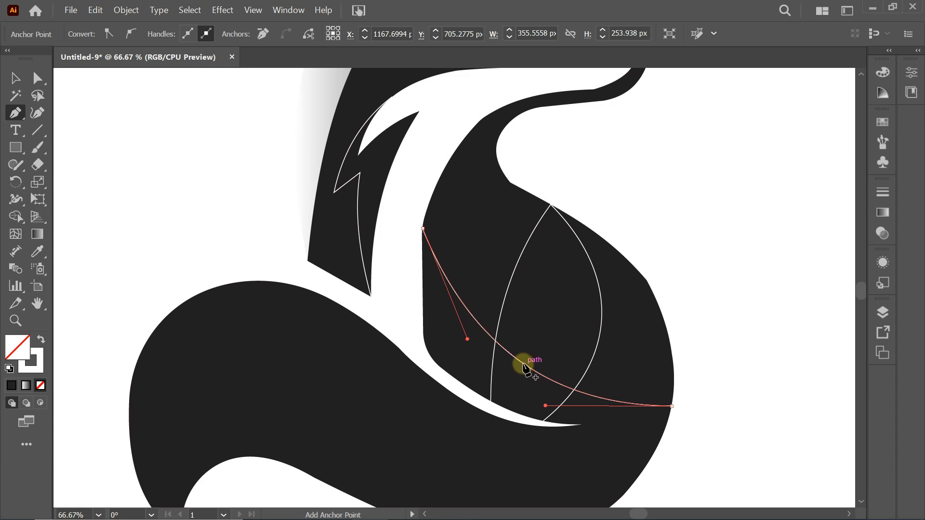
pyautogui.click(15, 78)
pyautogui.click(194, 148)
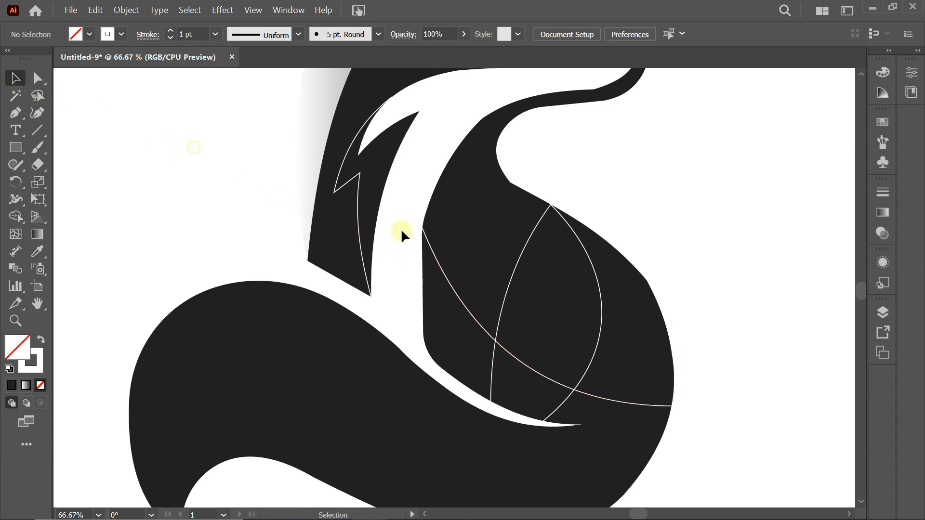
# Step: Draw a Pen segment from the tip of the white tail stripe to the back edge, bend it downward and outward, and finish it
pyautogui.scroll(-2, 773, 398)
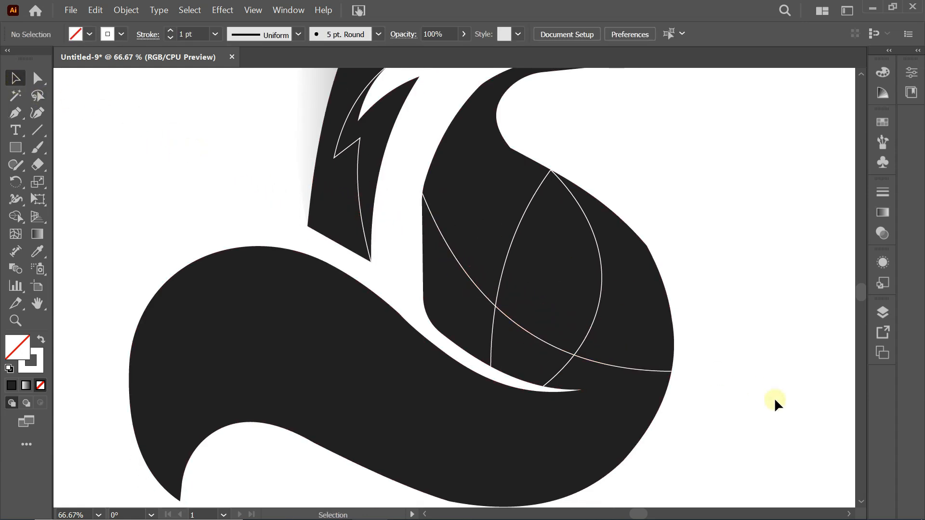
pyautogui.click(15, 113)
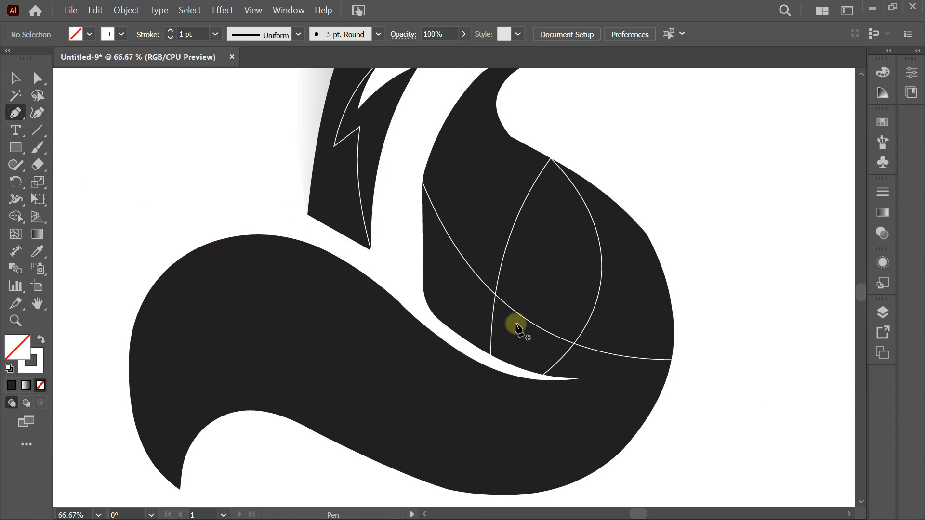
pyautogui.click(583, 379)
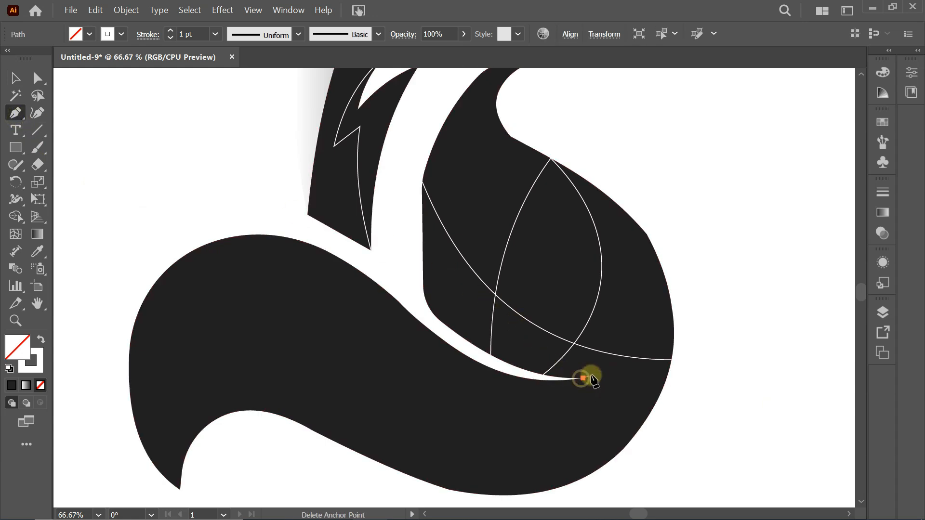
pyautogui.click(671, 307)
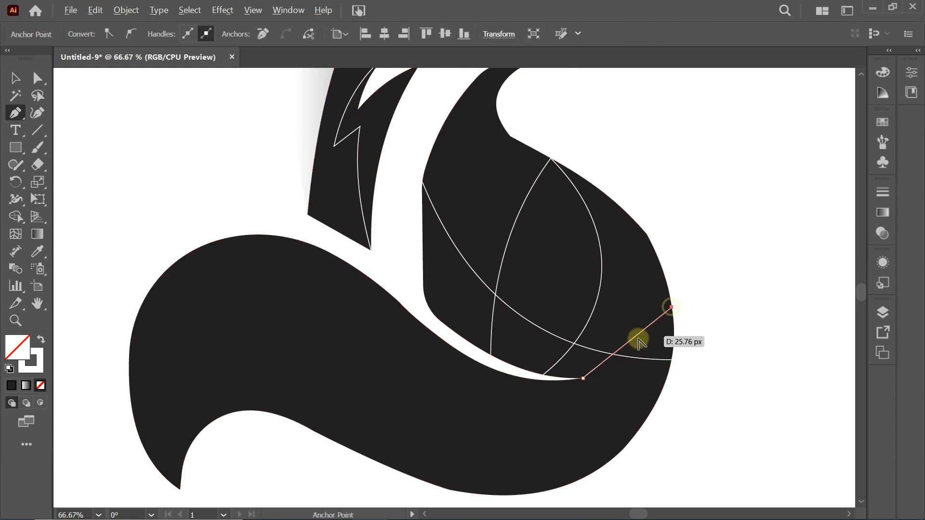
pyautogui.moveTo(626, 345); pyautogui.dragTo(644, 362)
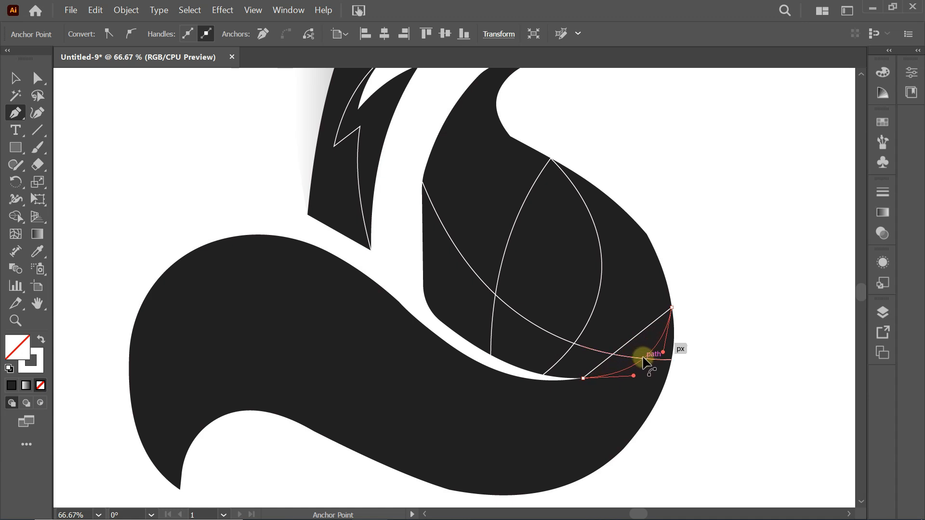
pyautogui.moveTo(643, 359); pyautogui.dragTo(640, 361)
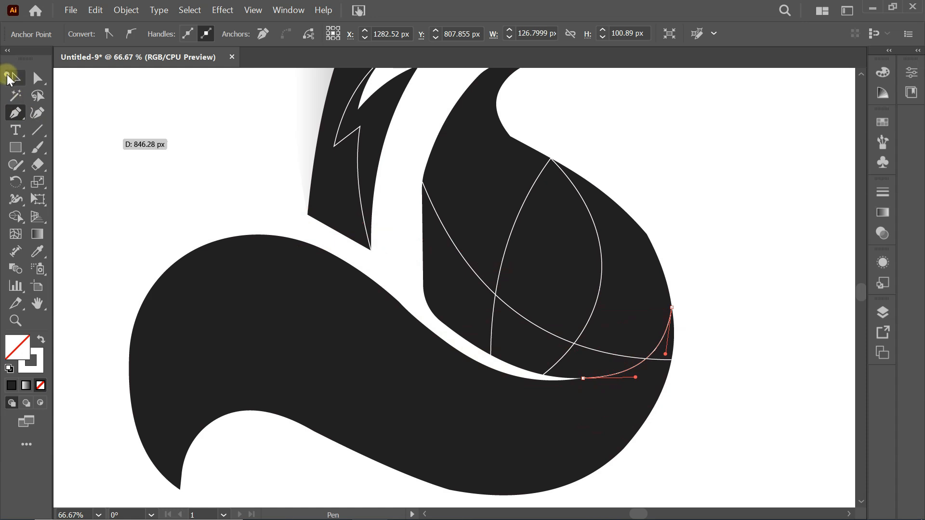
pyautogui.click(15, 78)
pyautogui.click(143, 92)
# Step: Extend that path from the stripe tip to the tail's lower edge, bend the new segment outward, and finish the path
pyautogui.moveTo(17, 115); pyautogui.dragTo(89, 113)
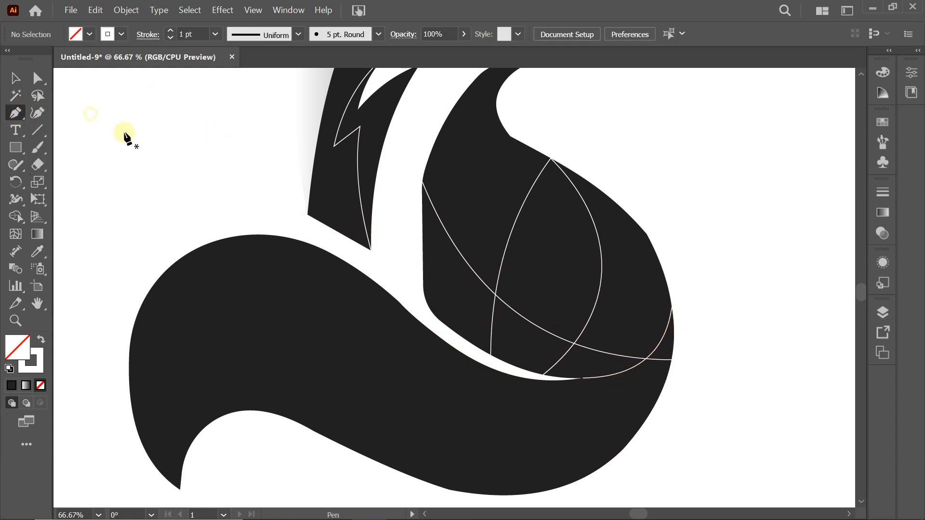
pyautogui.click(583, 379)
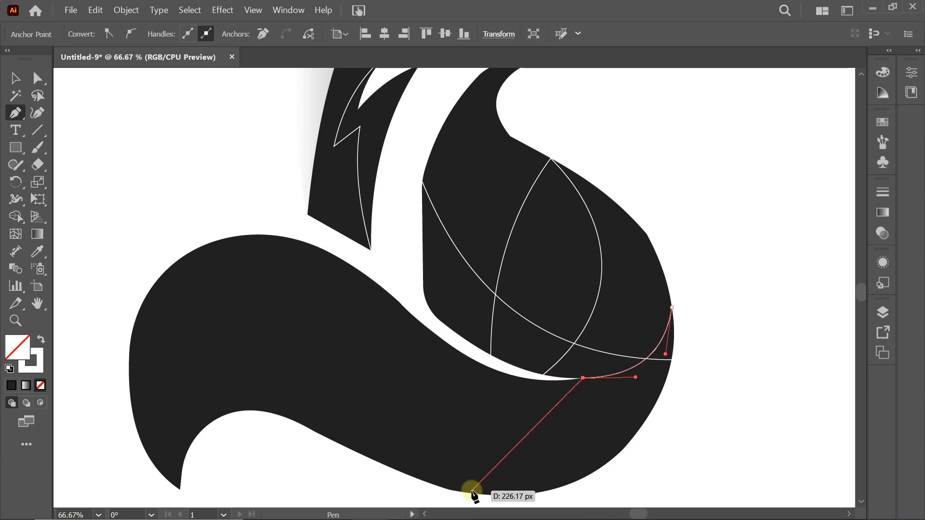
pyautogui.click(429, 482)
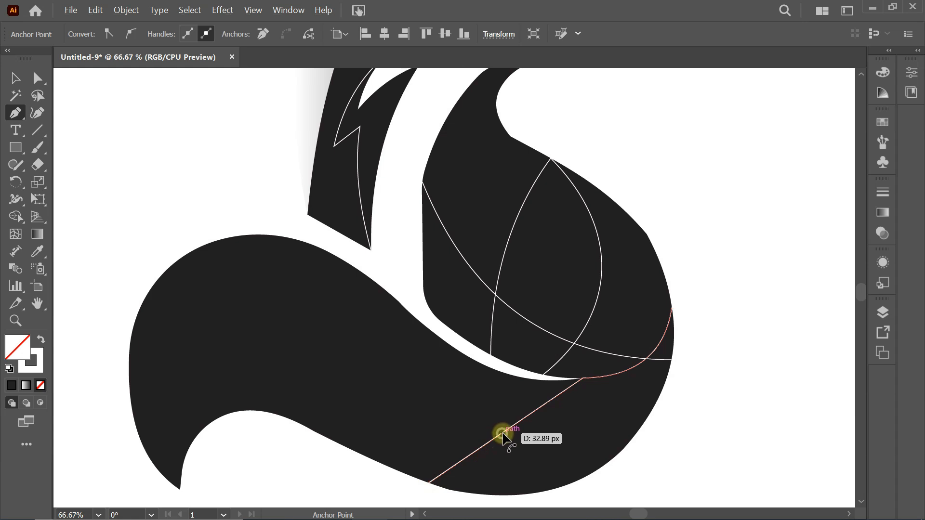
pyautogui.moveTo(502, 437); pyautogui.dragTo(551, 466)
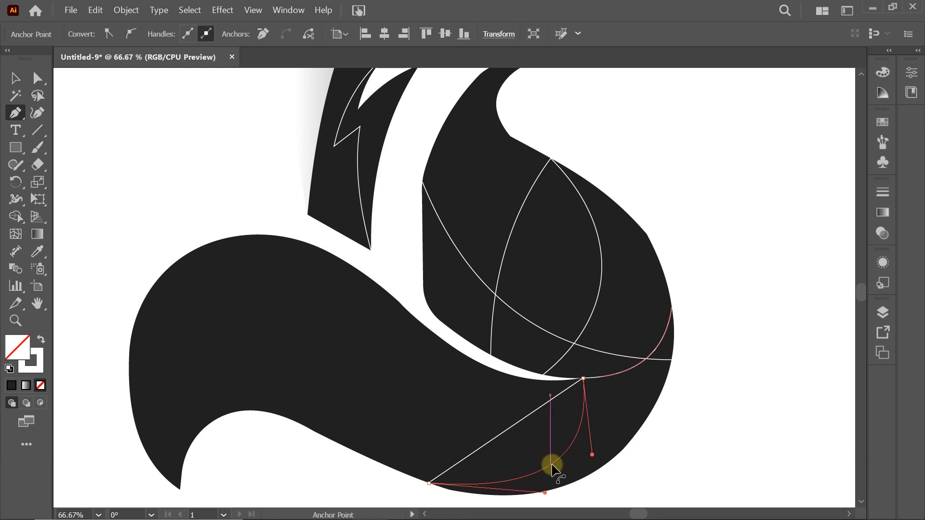
pyautogui.moveTo(551, 465); pyautogui.dragTo(551, 465)
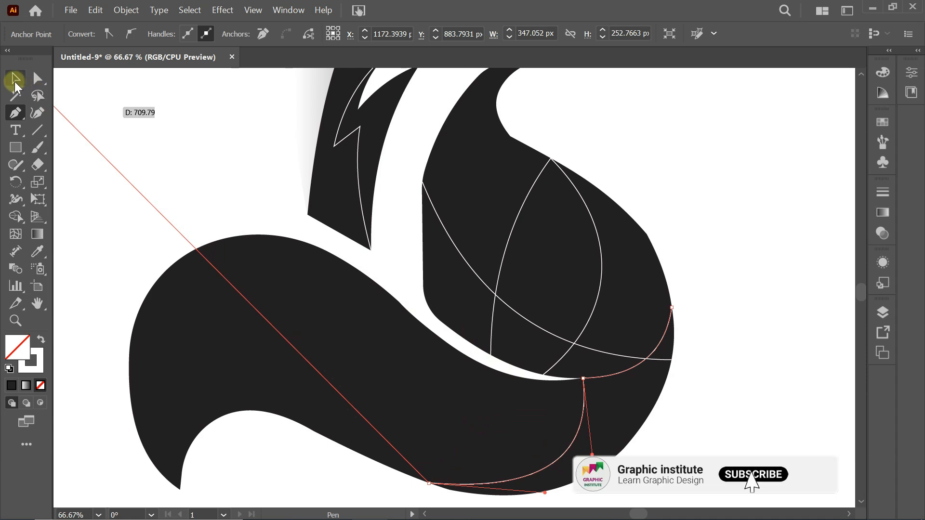
pyautogui.click(15, 79)
pyautogui.click(162, 100)
# Step: Draw a Pen segment from the throat edge to the chest end of the body's crossing curve, bend it slightly, and finish the path
pyautogui.hotkey('ctrl', '0')
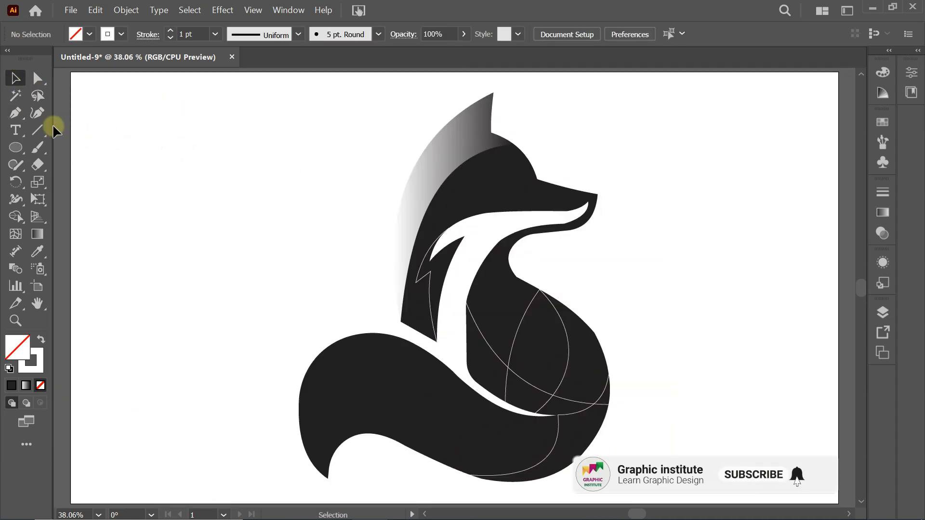
pyautogui.moveTo(22, 110); pyautogui.dragTo(102, 111)
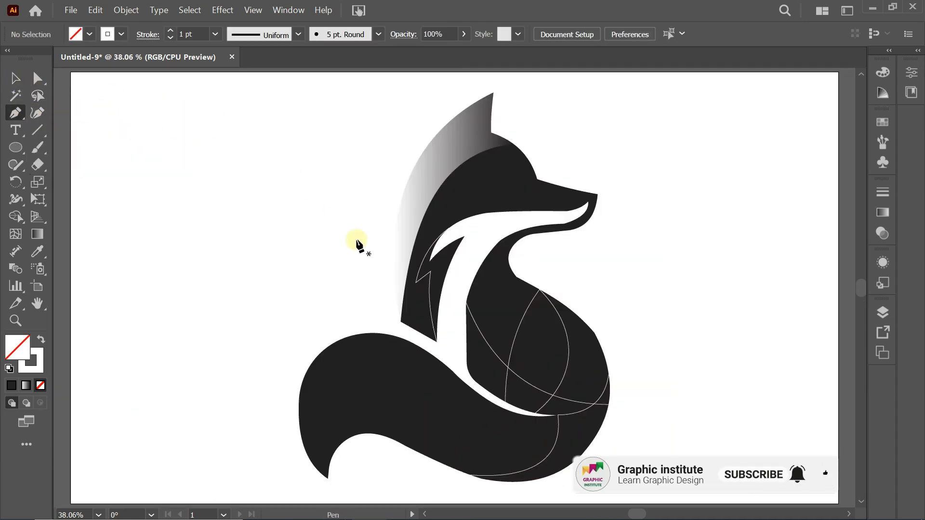
pyautogui.click(513, 247)
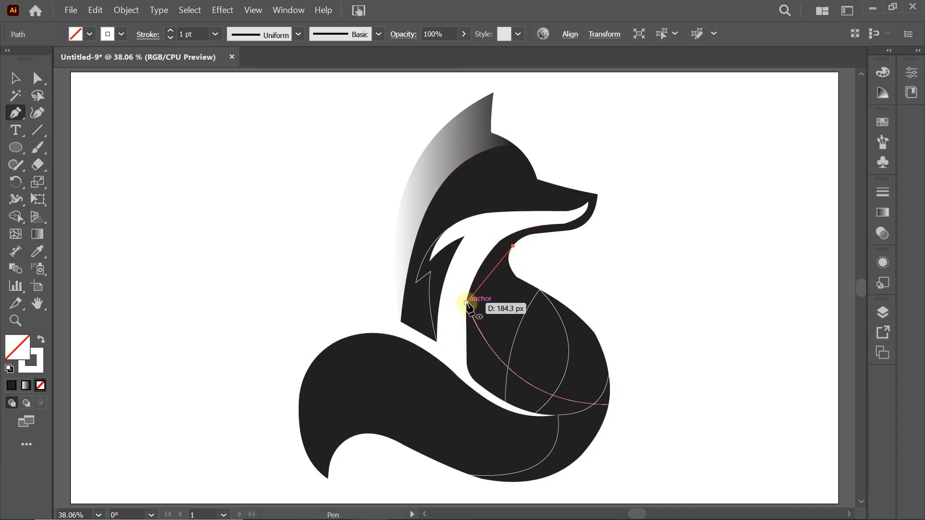
pyautogui.click(467, 303)
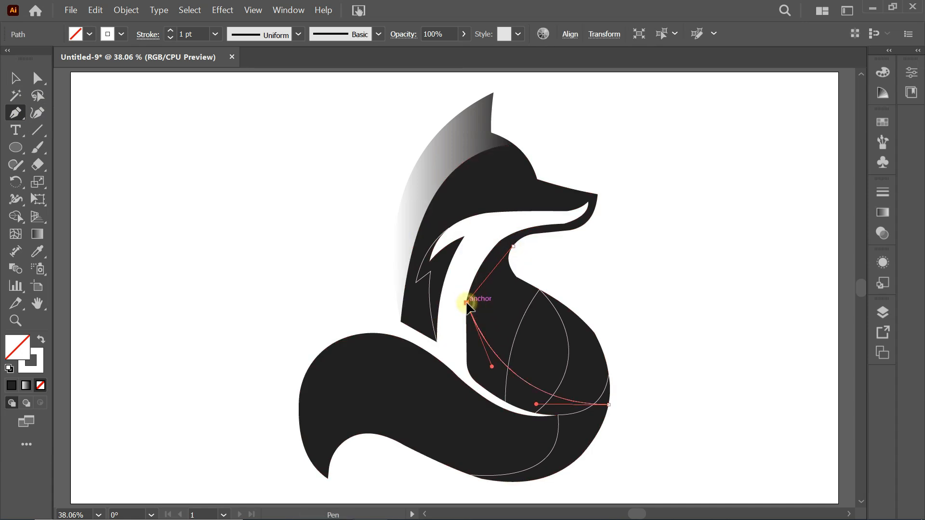
pyautogui.click(490, 274)
pyautogui.moveTo(489, 273); pyautogui.dragTo(487, 273)
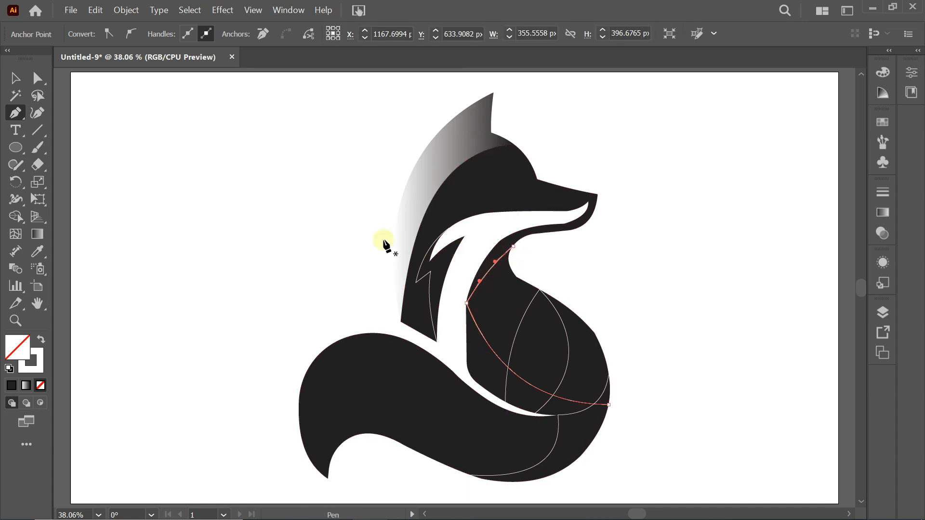
pyautogui.click(16, 80)
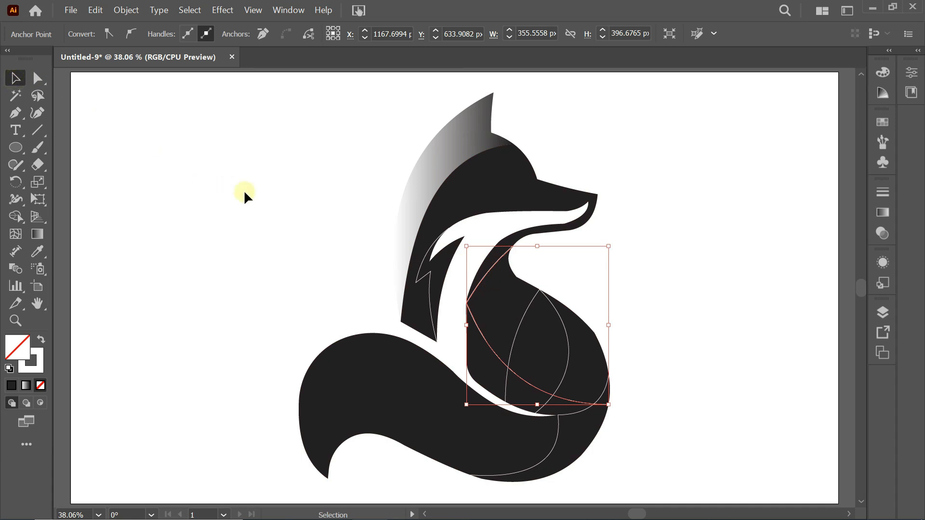
pyautogui.click(260, 198)
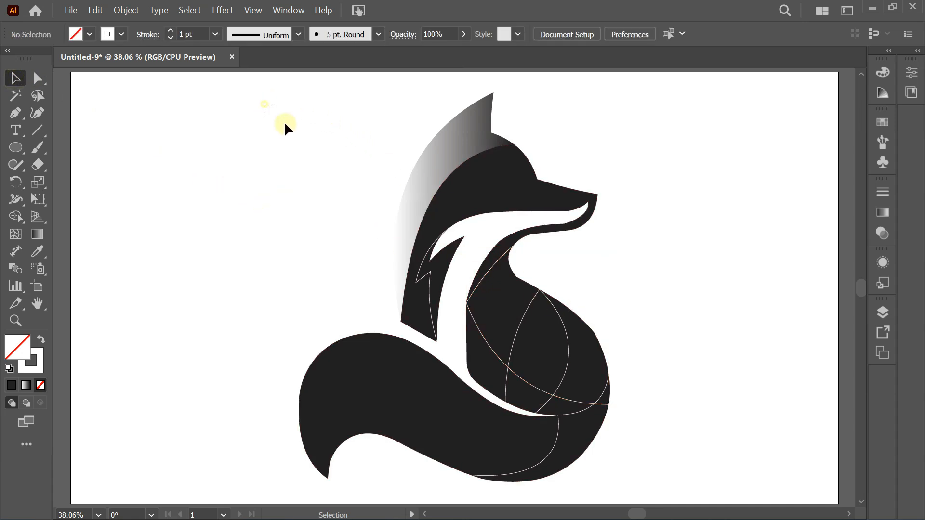
# Step: Select the whole fox with its dividing curves for Shape Builder, and set a white-to-black gradient fill with no stroke
pyautogui.moveTo(285, 124); pyautogui.dragTo(675, 487)
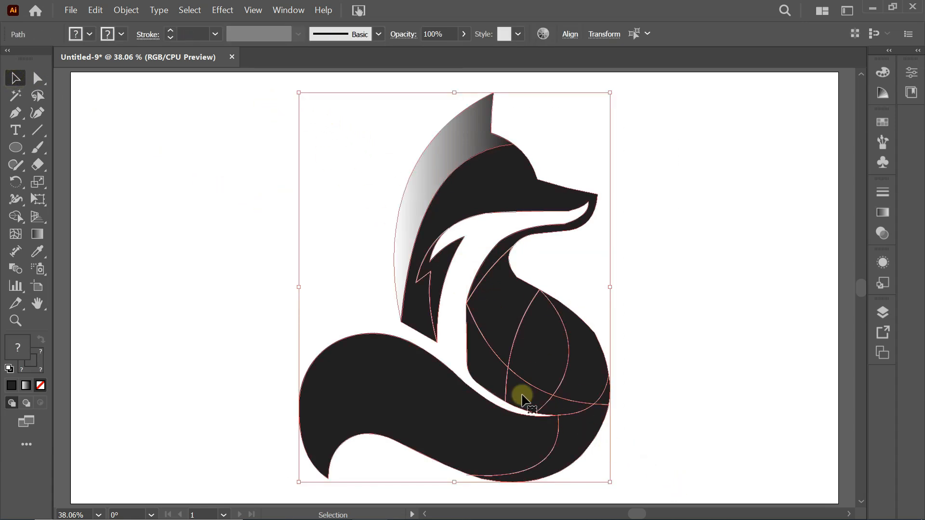
pyautogui.moveTo(19, 216); pyautogui.dragTo(150, 221)
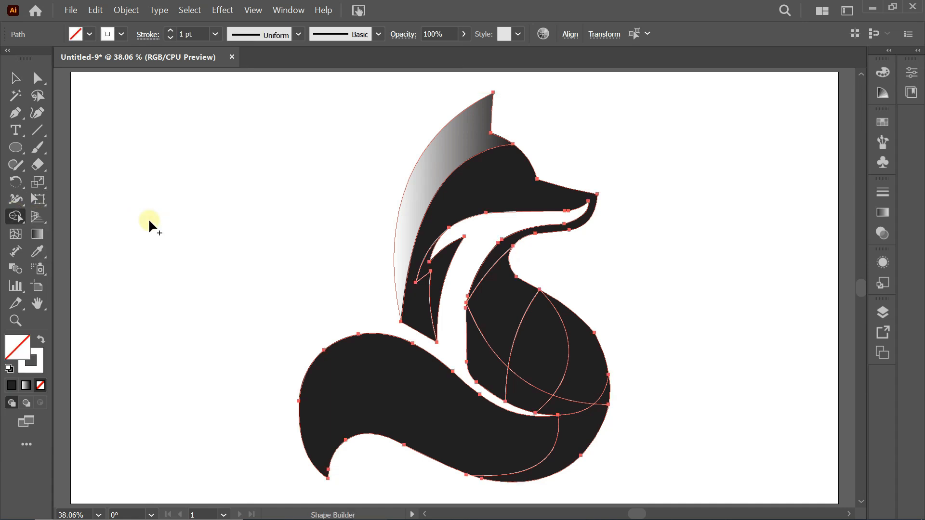
pyautogui.click(82, 36)
pyautogui.click(10, 88)
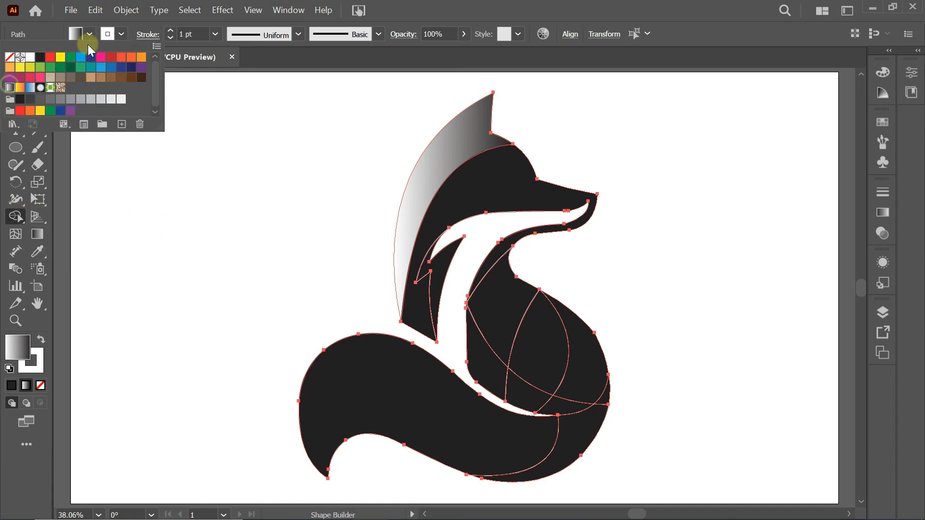
pyautogui.click(119, 34)
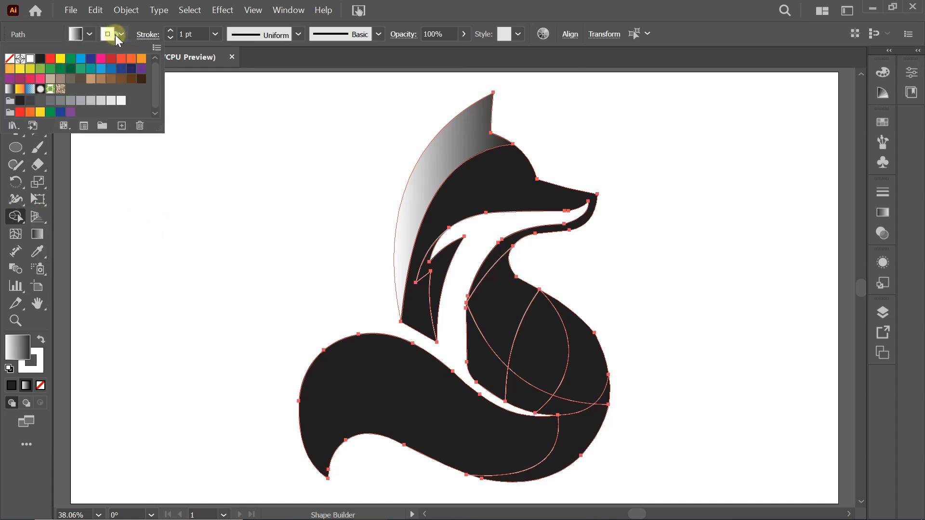
pyautogui.click(10, 58)
pyautogui.click(250, 163)
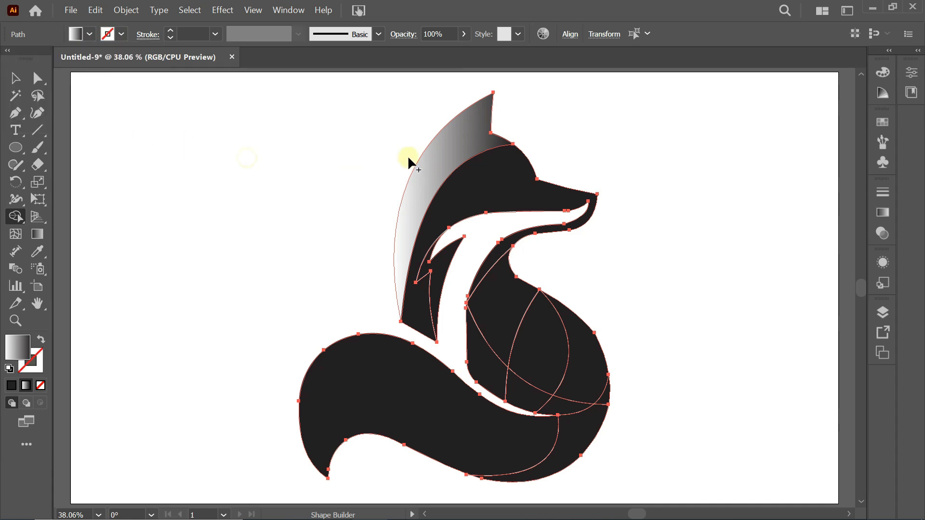
# Step: Fill the head, the dark cheek piece, the neck and the chest sections with the gradient using Shape Builder
pyautogui.click(474, 171)
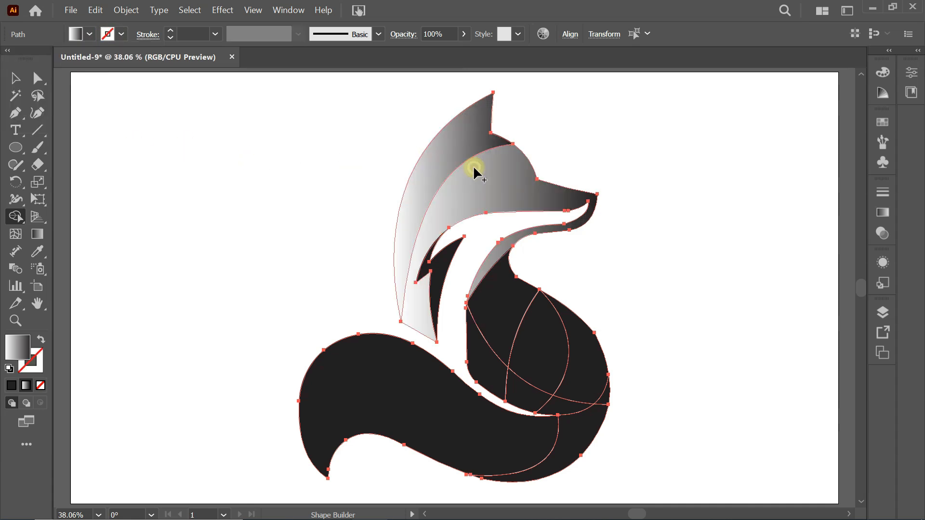
pyautogui.click(452, 261)
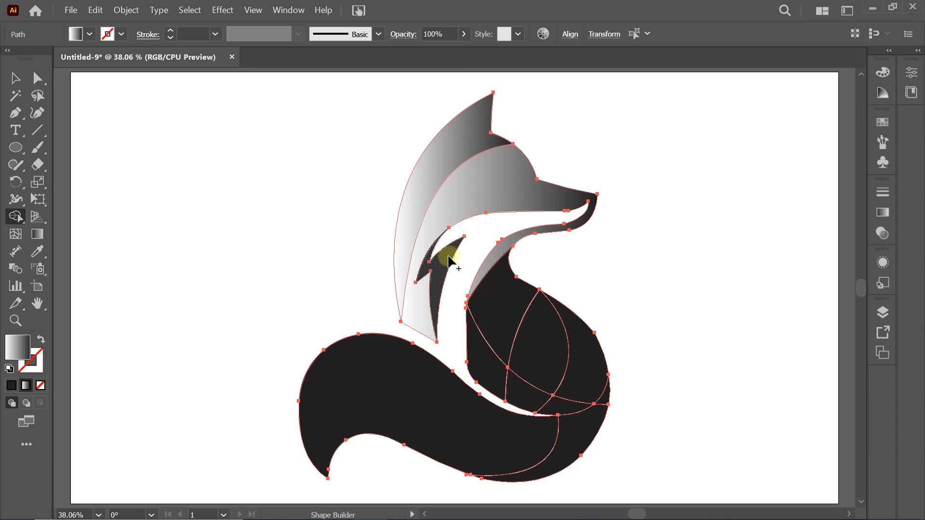
pyautogui.click(510, 297)
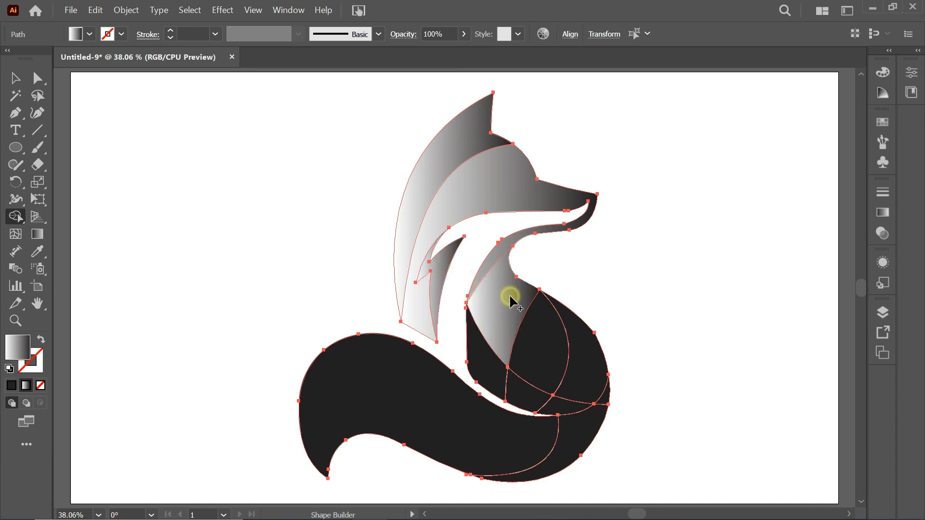
pyautogui.click(487, 359)
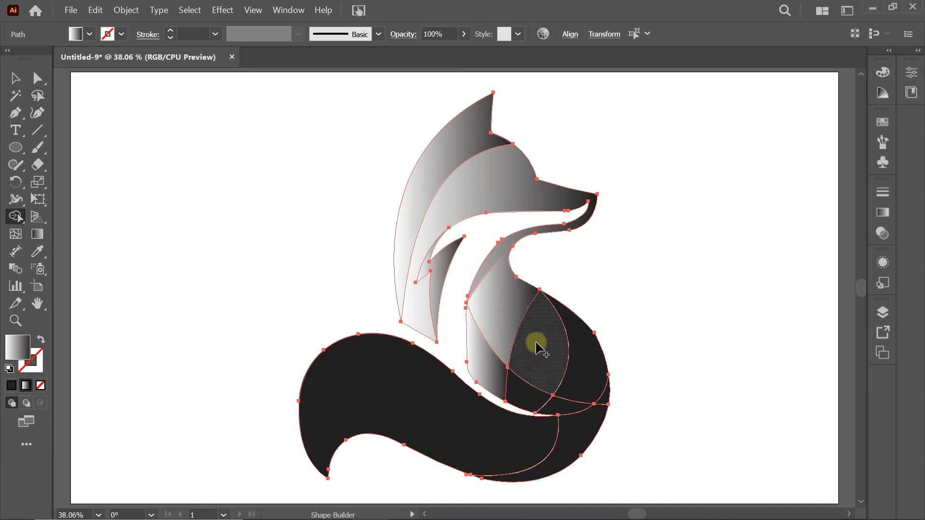
# Step: Fill the remaining body sections, the lower back and the tail with the gradient using Shape Builder, and deselect the artwork
pyautogui.click(536, 342)
pyautogui.click(520, 386)
pyautogui.click(577, 361)
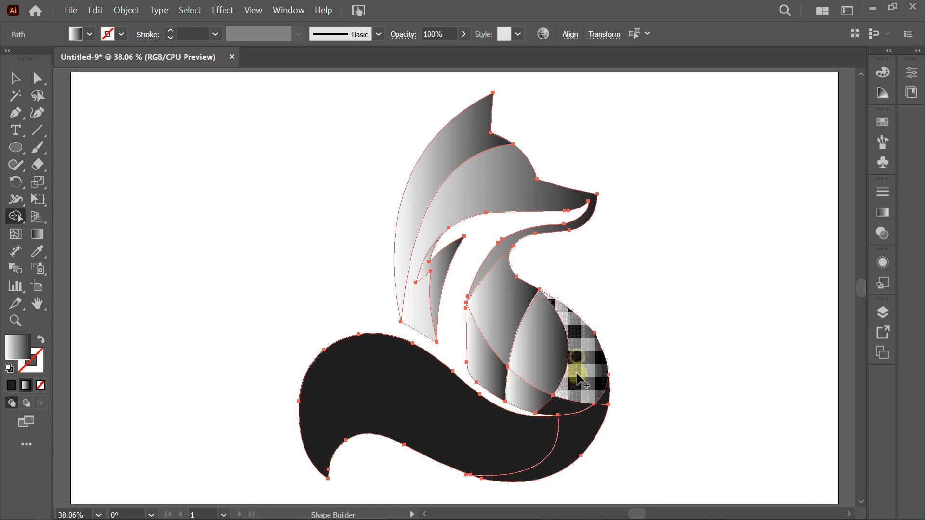
pyautogui.click(568, 422)
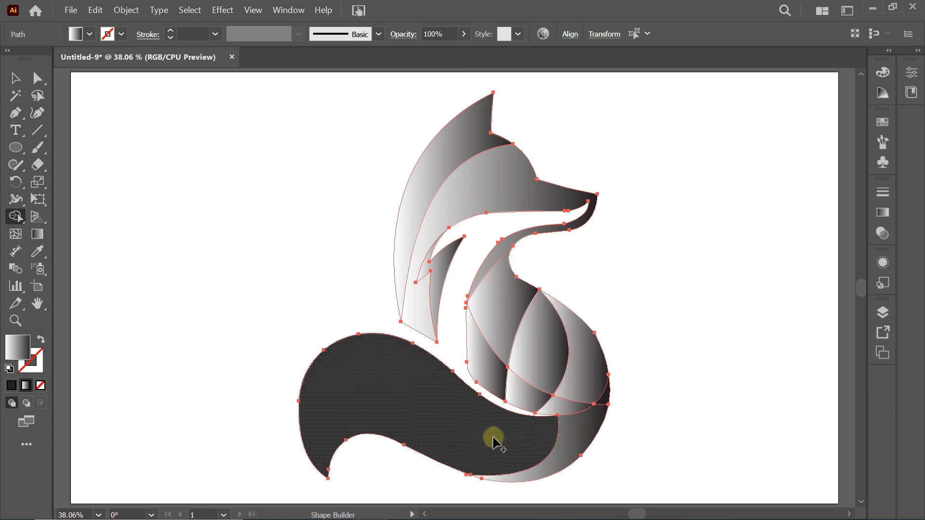
pyautogui.click(455, 437)
pyautogui.click(16, 77)
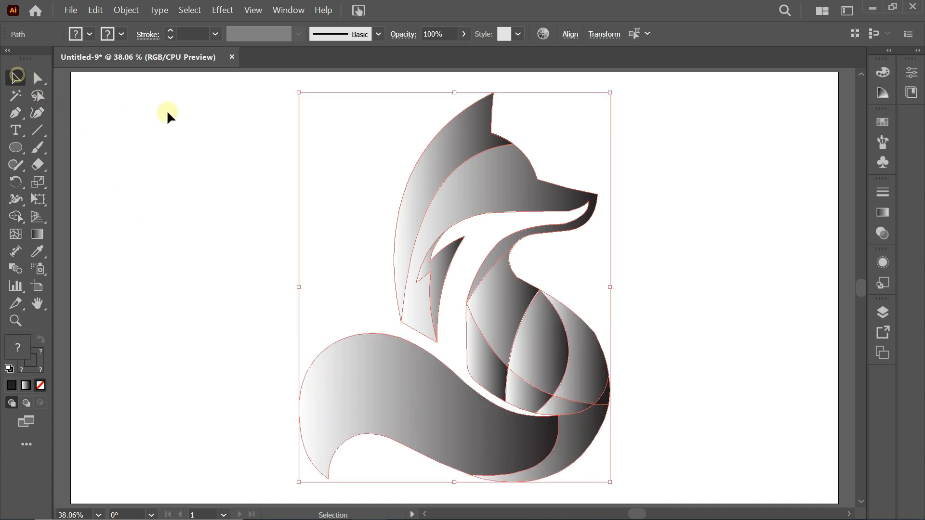
pyautogui.click(166, 110)
# Step: Duplicate the large tail section into the empty artboard area up and to the left of the fox
pyautogui.scroll(-1, 486, 314)
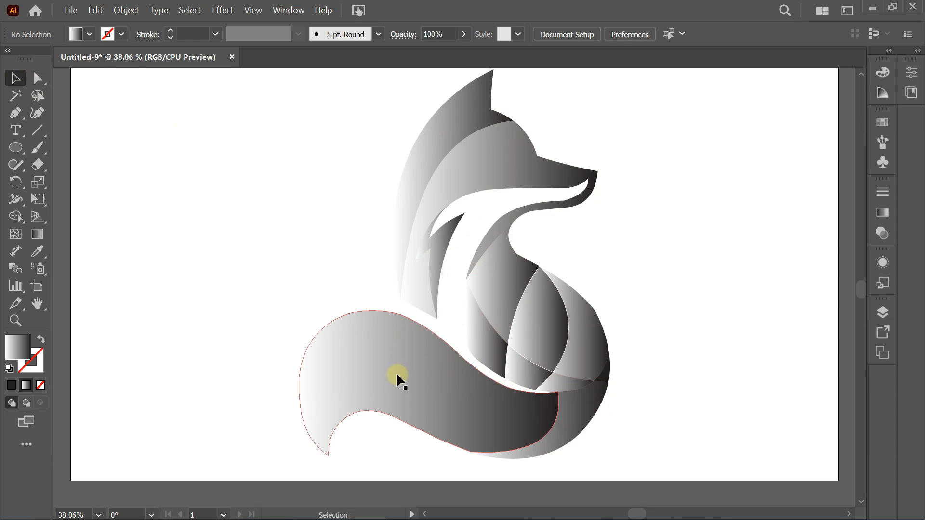
pyautogui.scroll(1, 399, 374)
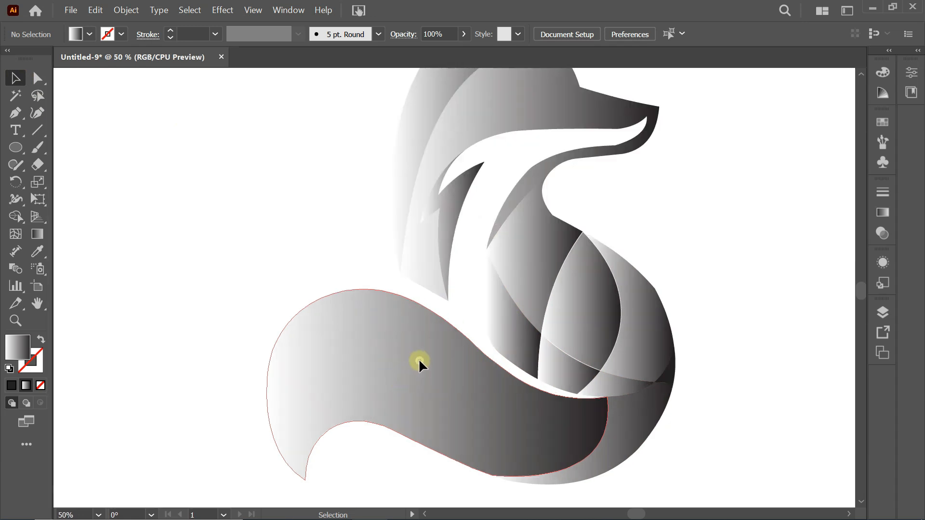
pyautogui.click(424, 360)
pyautogui.hotkey('ctrl', '-')
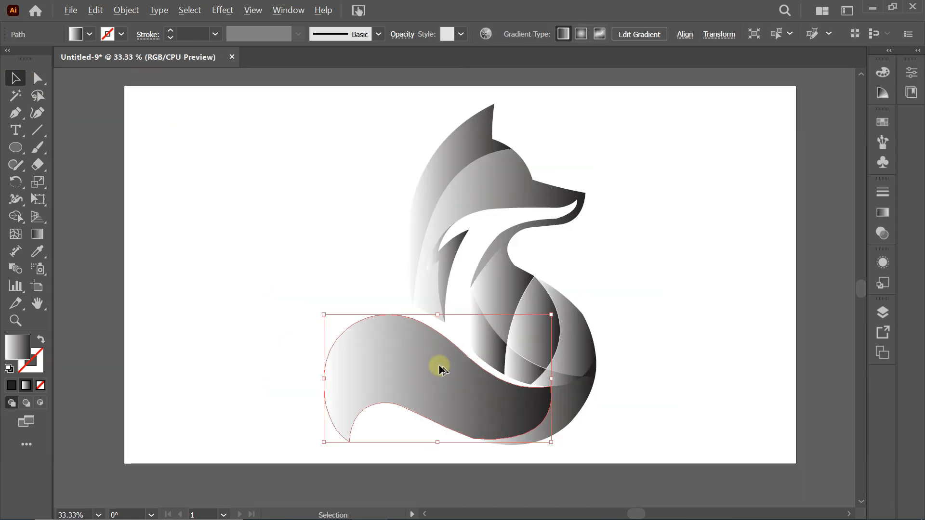
pyautogui.press('space')
pyautogui.moveTo(487, 318); pyautogui.dragTo(717, 316)
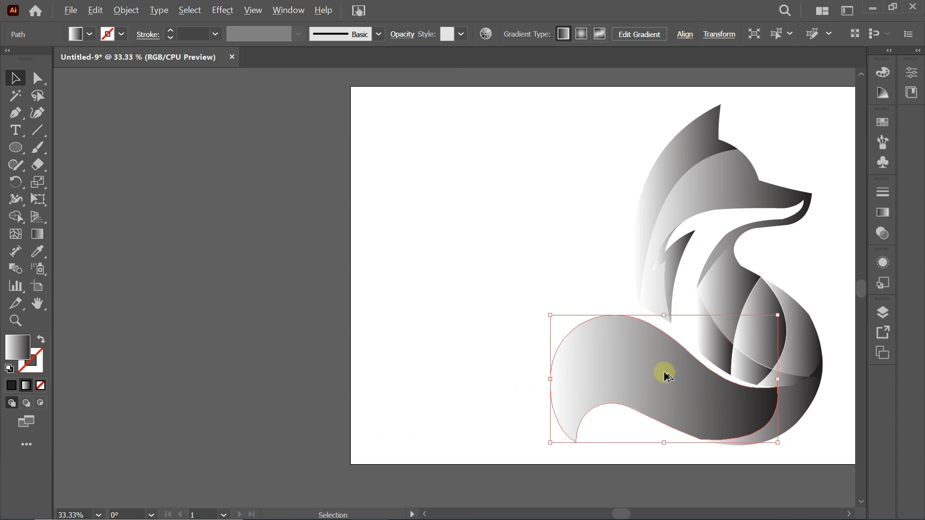
pyautogui.moveTo(664, 374); pyautogui.dragTo(490, 232)
pyautogui.scroll(1, 491, 305)
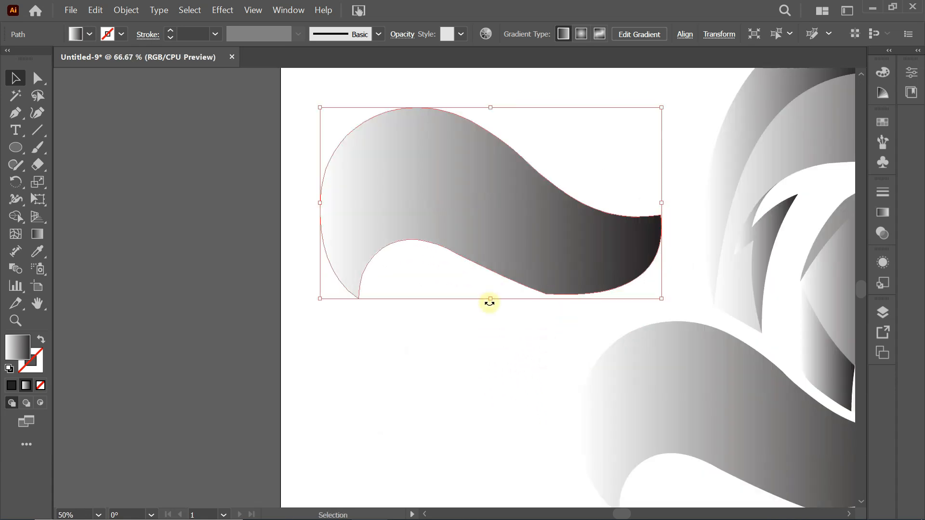
pyautogui.press('space')
pyautogui.moveTo(551, 268); pyautogui.dragTo(506, 328)
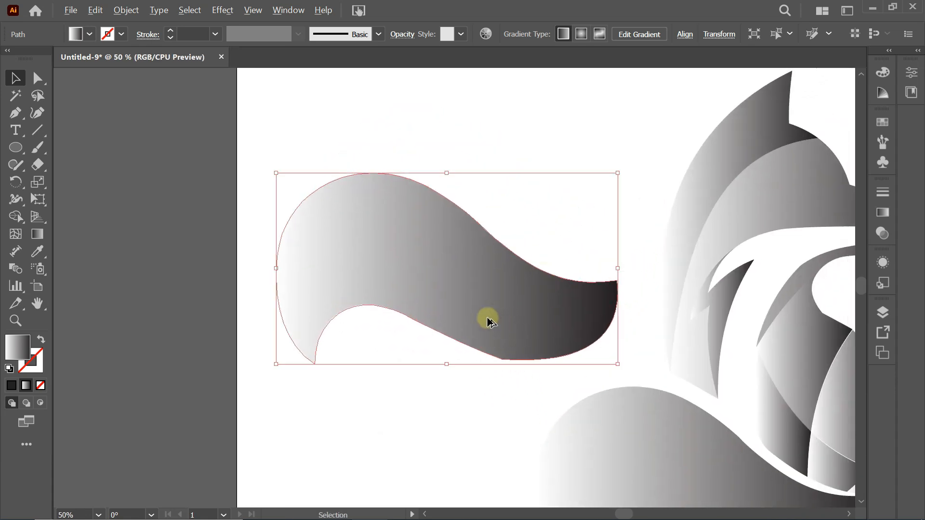
# Step: Change the duplicated tail's gradient fill to solid black
pyautogui.scroll(1, 487, 318)
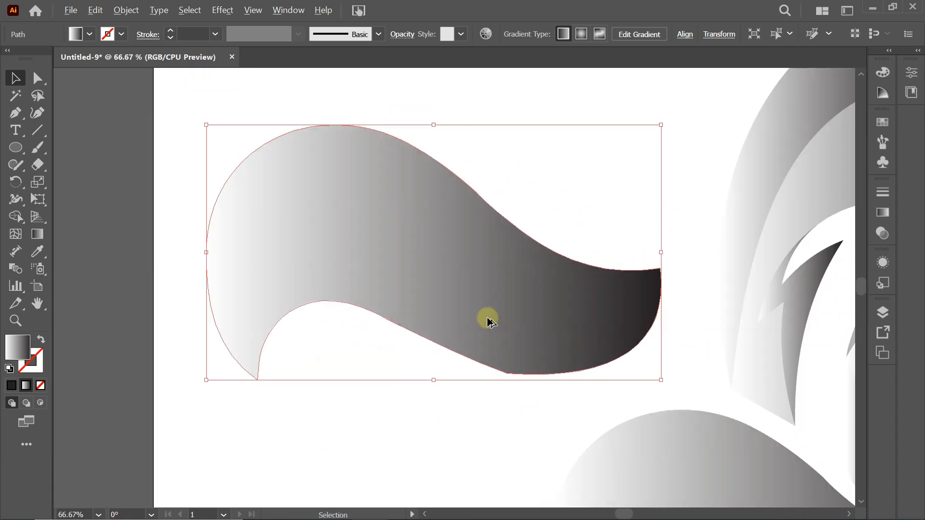
pyautogui.click(89, 34)
pyautogui.click(40, 58)
pyautogui.click(200, 117)
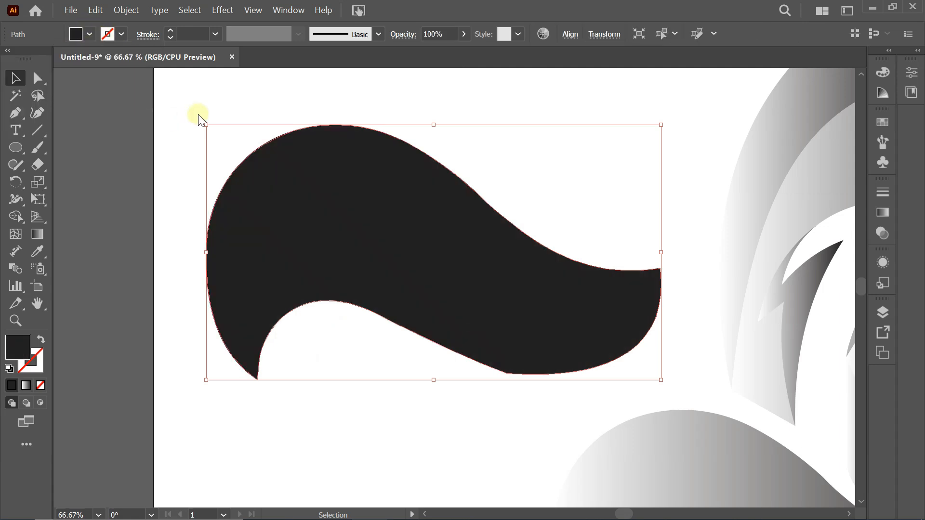
# Step: Create an inner offset path of -20 px on the black tail copy with Miter joins and a miter limit of 4
pyautogui.click(124, 15)
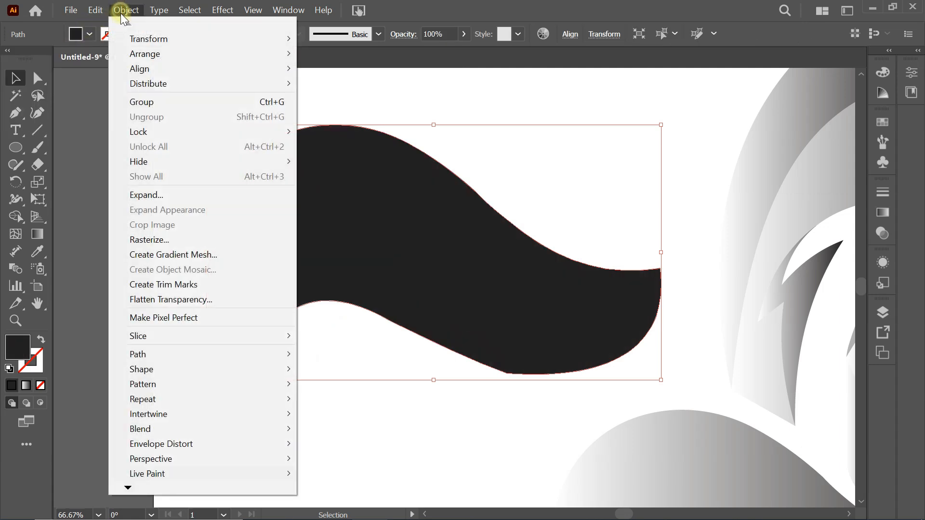
pyautogui.moveTo(242, 355)
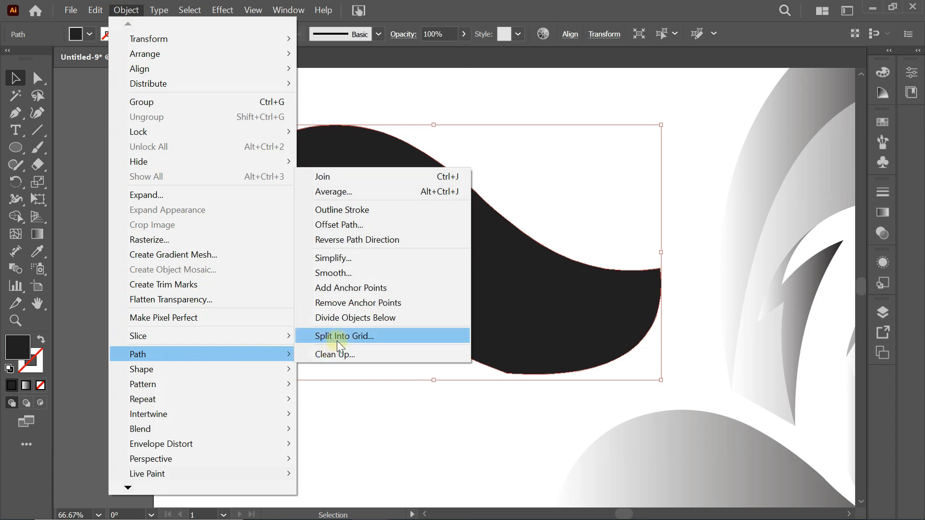
pyautogui.click(399, 225)
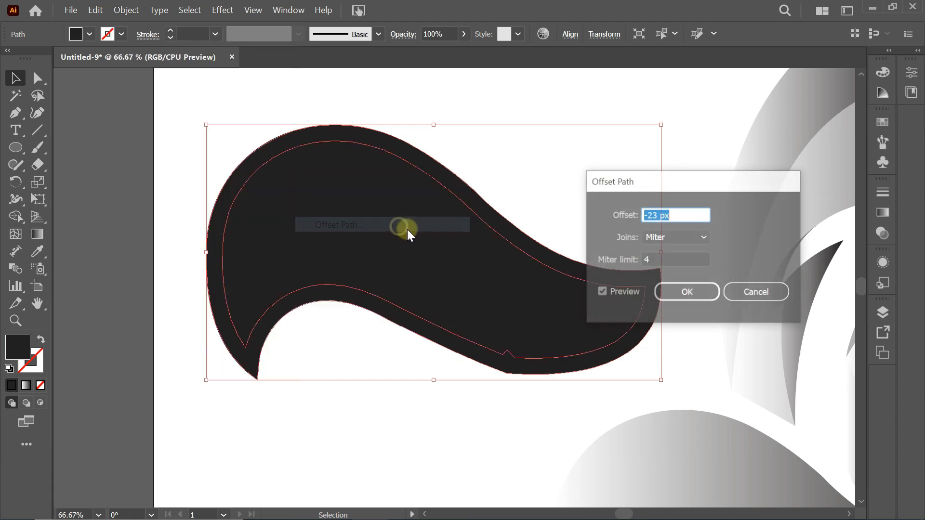
pyautogui.scroll(19, 681, 214)
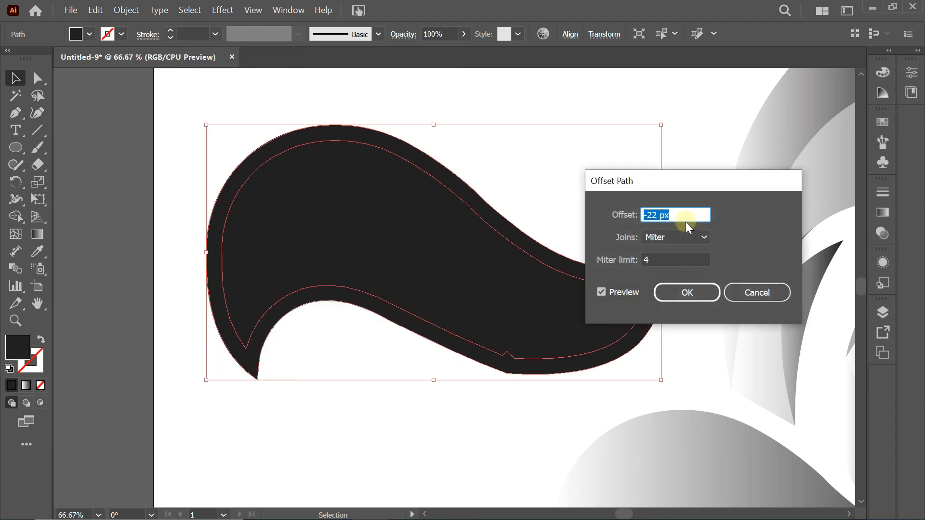
pyautogui.scroll(12, 682, 214)
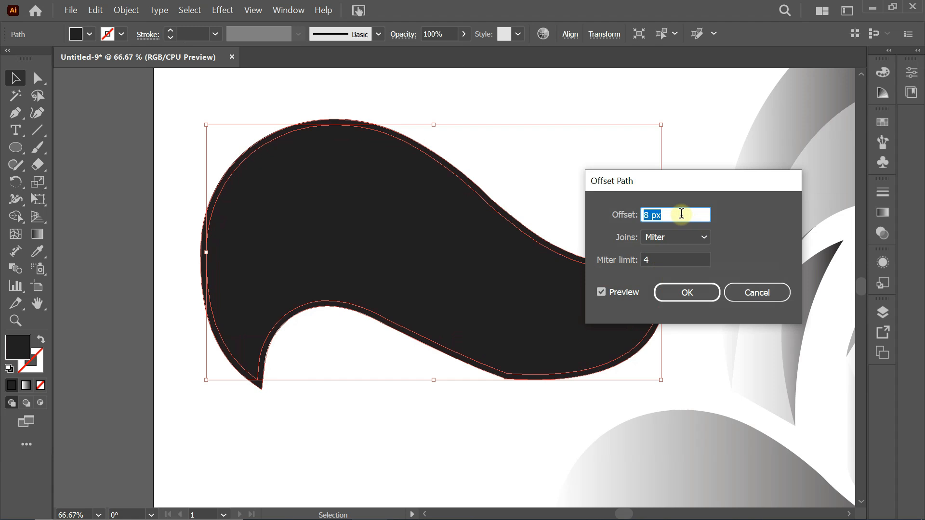
pyautogui.scroll(-1, 682, 214)
pyautogui.scroll(-18, 682, 214)
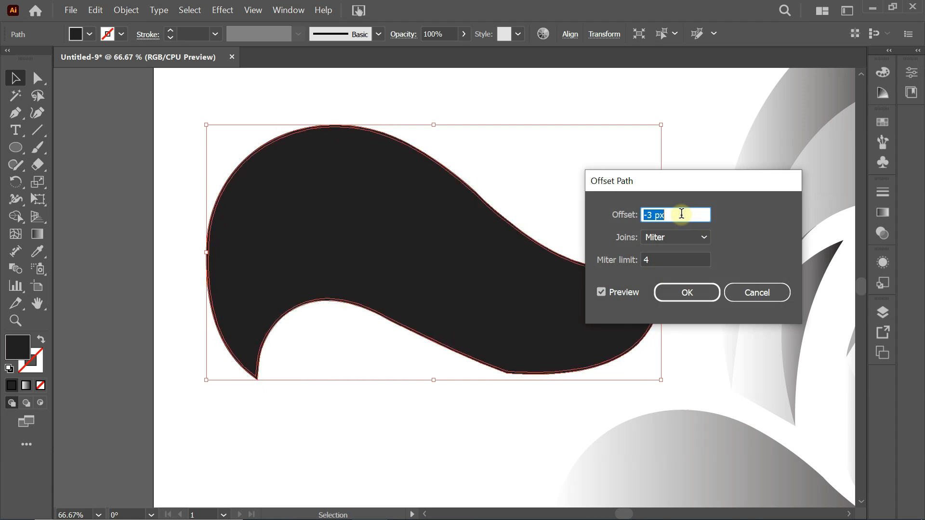
pyautogui.scroll(-9, 682, 214)
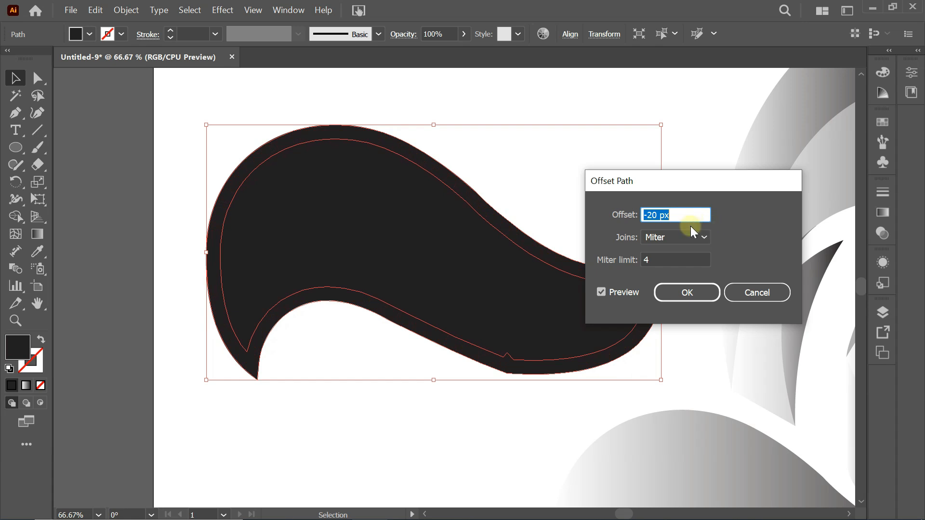
pyautogui.click(682, 294)
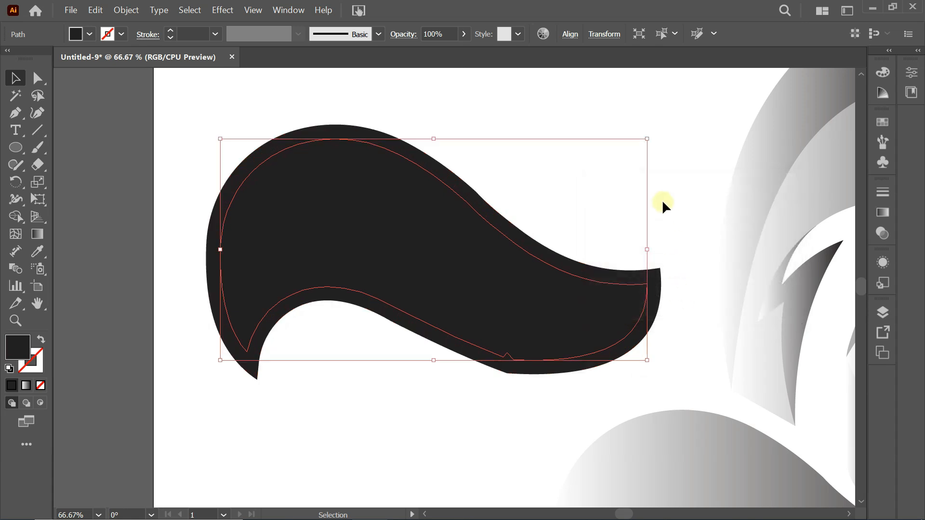
# Step: Remove the inner area of the black tail copy with Shape Builder, leaving only its border band, and deselect it
pyautogui.click(662, 199)
pyautogui.moveTo(224, 114); pyautogui.dragTo(406, 345)
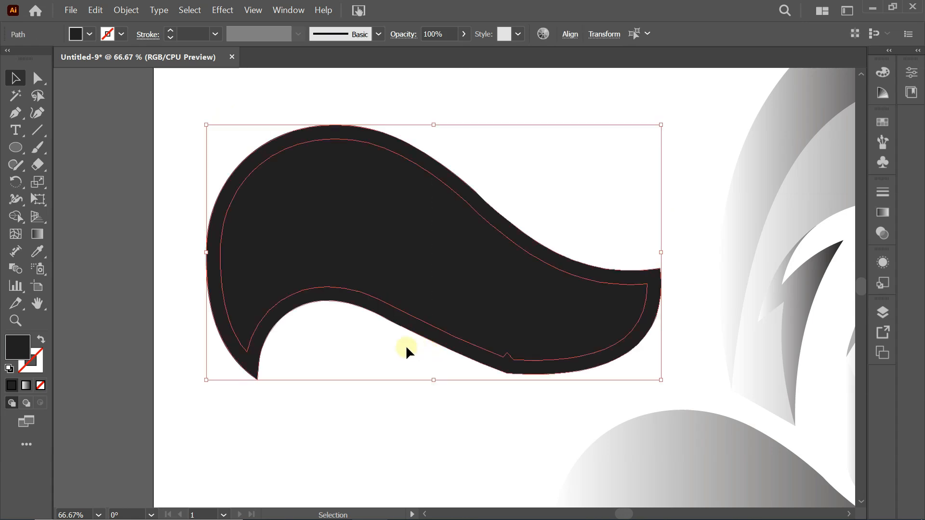
pyautogui.click(15, 217)
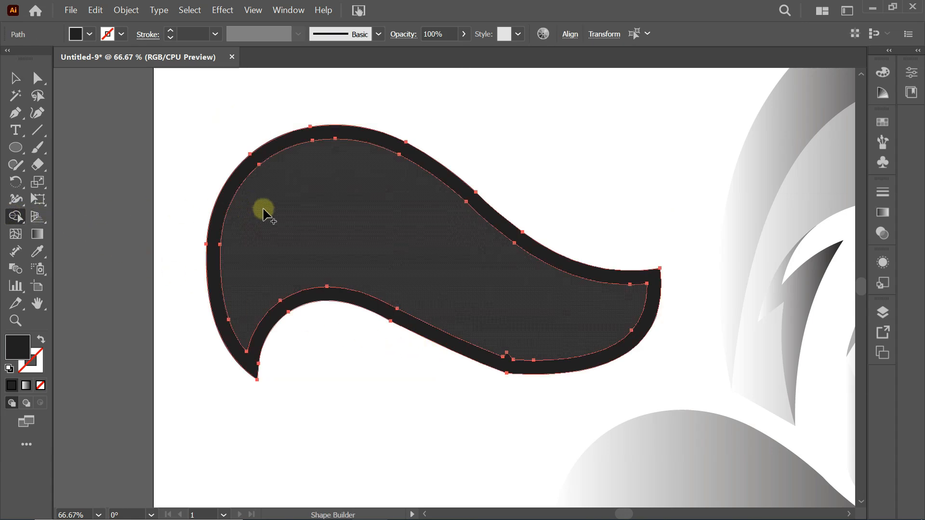
pyautogui.click(264, 209)
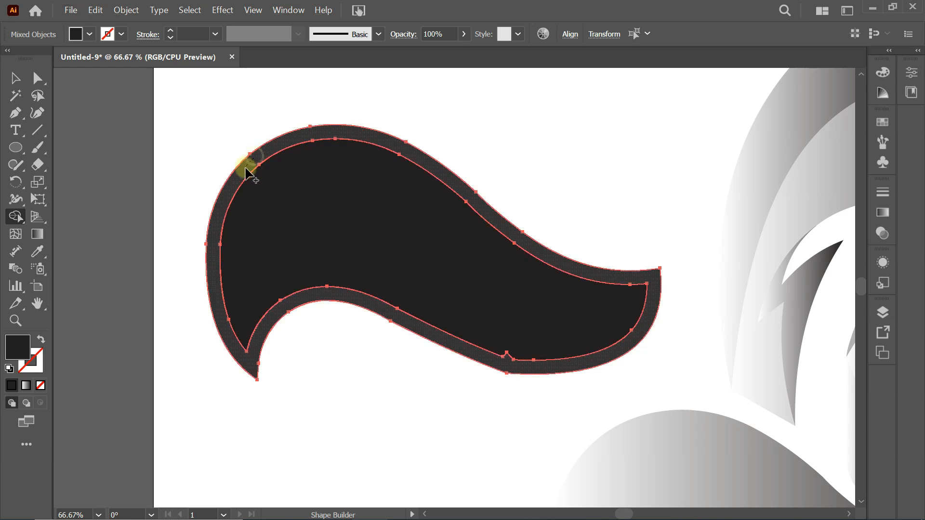
pyautogui.keyDown('alt'); pyautogui.click(304, 192); pyautogui.keyUp('alt')
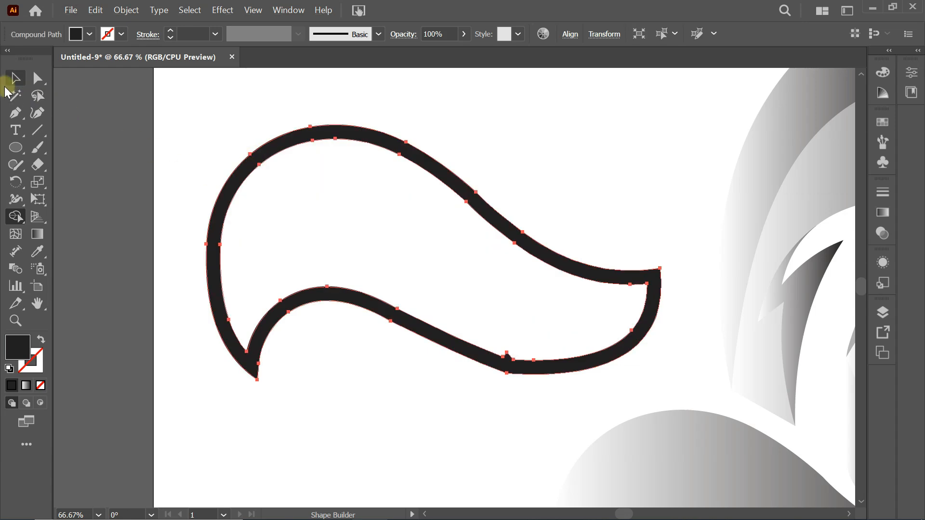
pyautogui.click(13, 77)
pyautogui.click(175, 105)
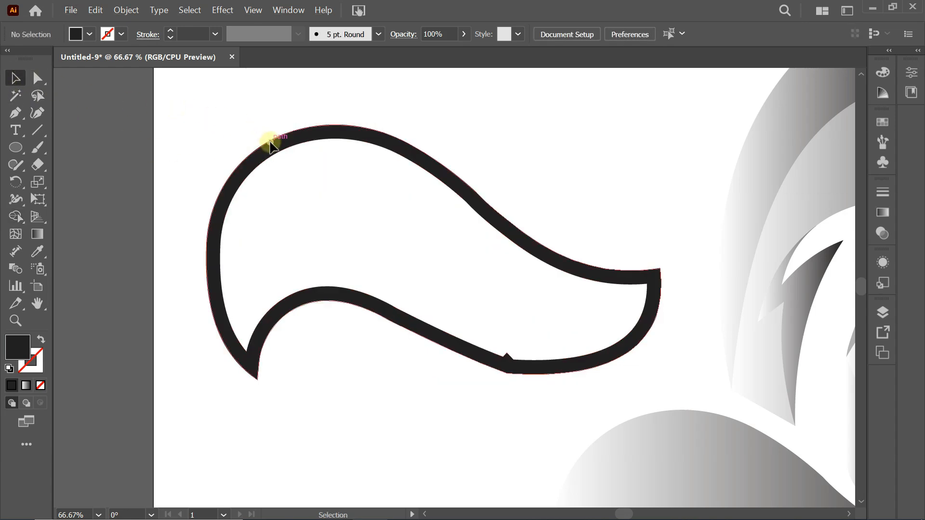
# Step: Move the black tail outline down beside the fox's gradient tail and fit the artboard in view
pyautogui.moveTo(269, 145); pyautogui.dragTo(265, 304)
pyautogui.press('a')
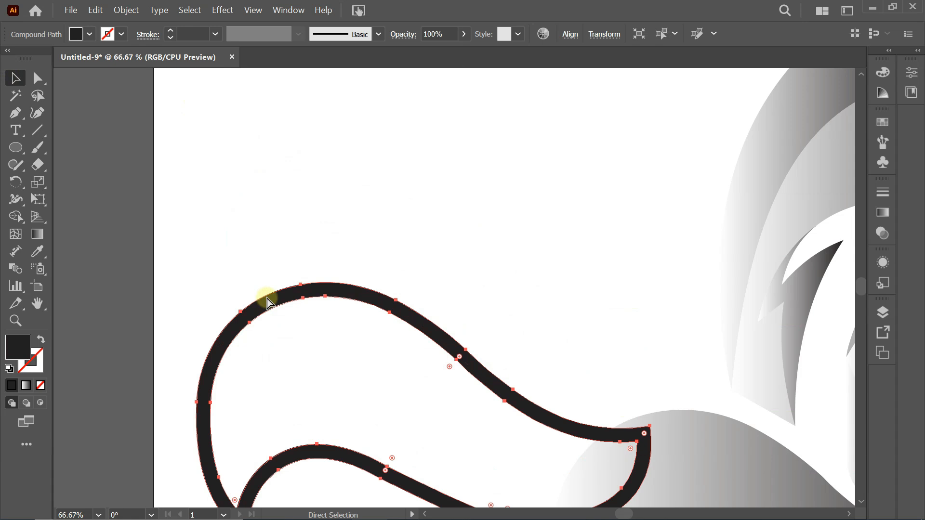
pyautogui.hotkey('ctrl', '0')
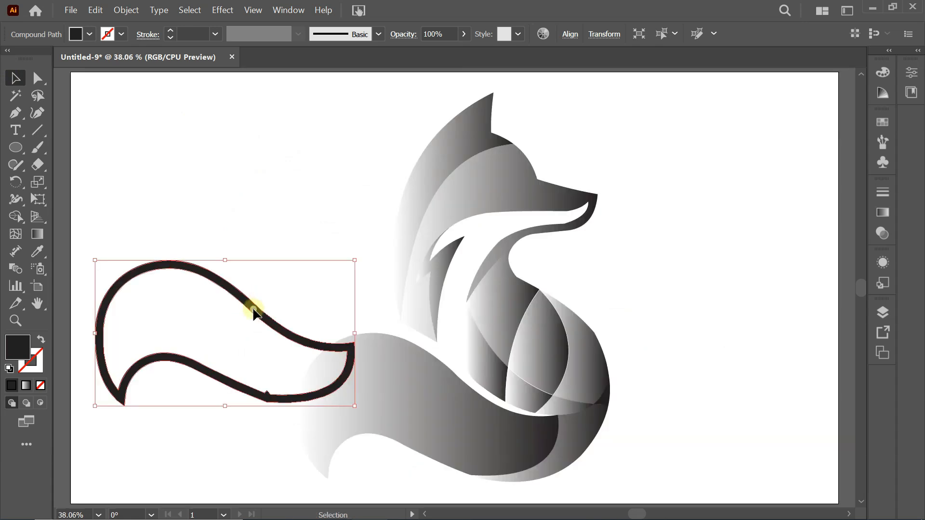
# Step: Place the black tail outline over the fox's gradient tail and deselect it
pyautogui.moveTo(254, 311); pyautogui.dragTo(454, 380)
pyautogui.hotkey('ctrl', '=')
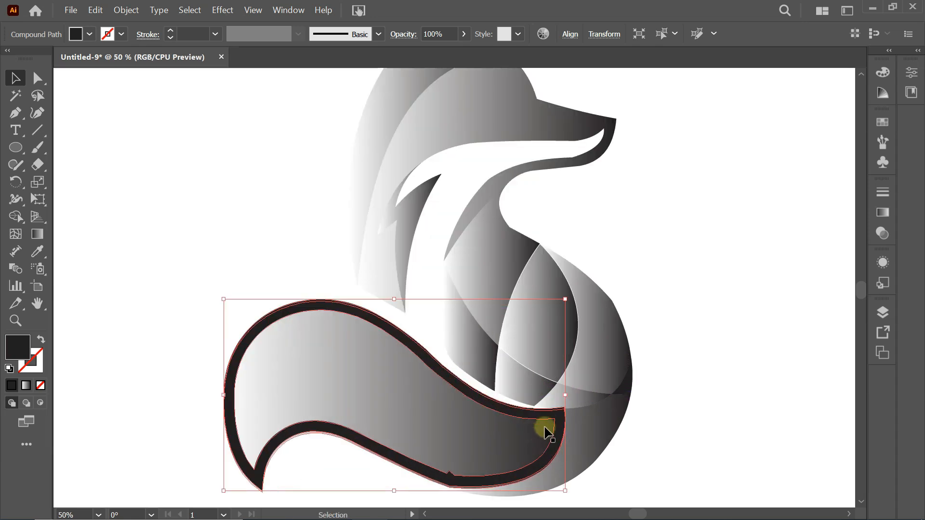
pyautogui.scroll(2, 546, 432)
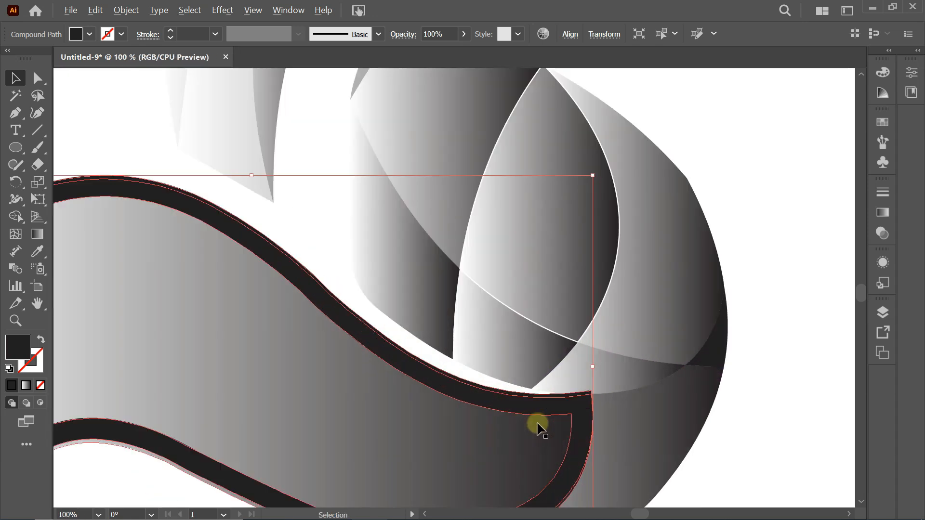
pyautogui.click(803, 343)
pyautogui.scroll(-3, 747, 385)
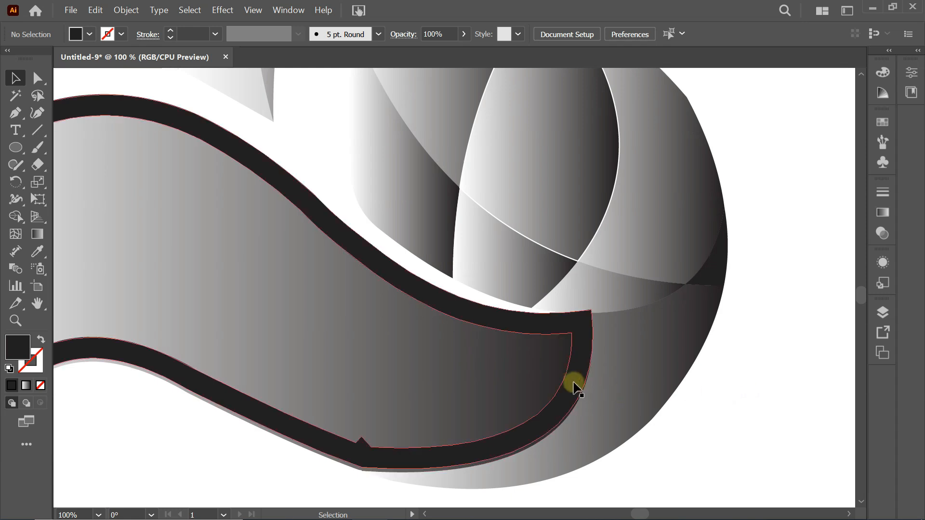
# Step: Shift the black outline off the gradient tail and remove the anchor point forming the small notch on its lower inner edge
pyautogui.moveTo(563, 398); pyautogui.dragTo(488, 437)
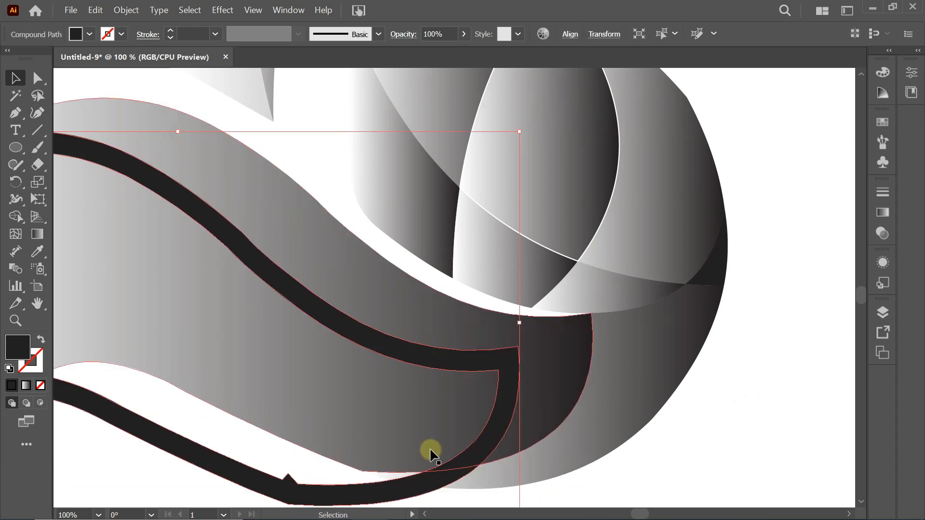
pyautogui.click(270, 458)
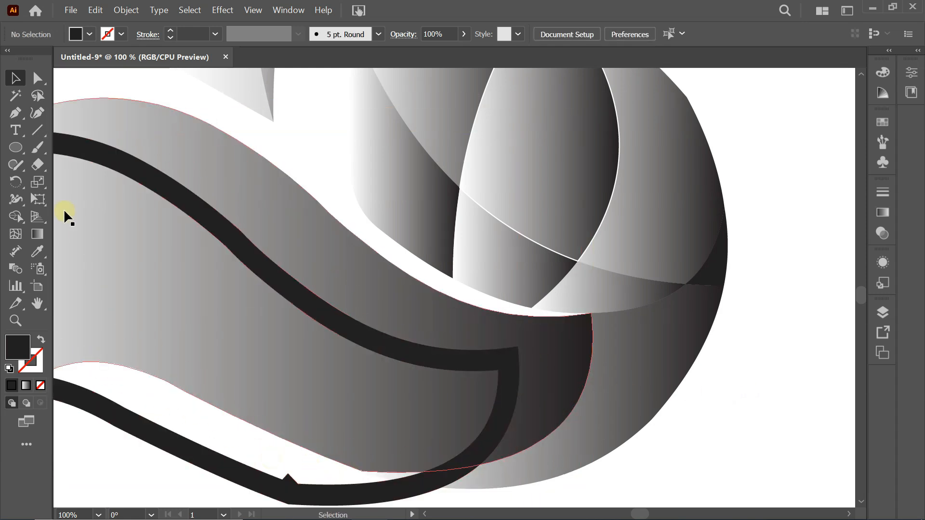
pyautogui.click(37, 78)
pyautogui.moveTo(289, 476); pyautogui.dragTo(284, 514)
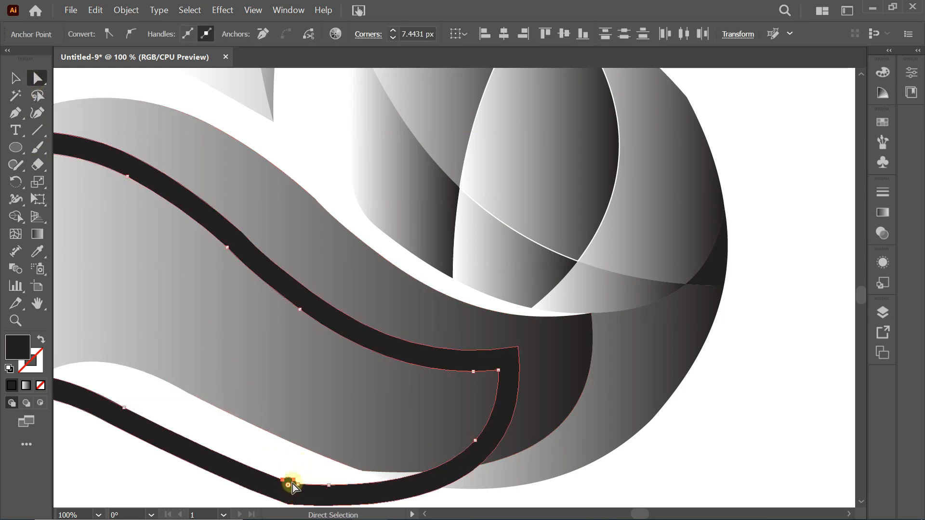
pyautogui.click(262, 34)
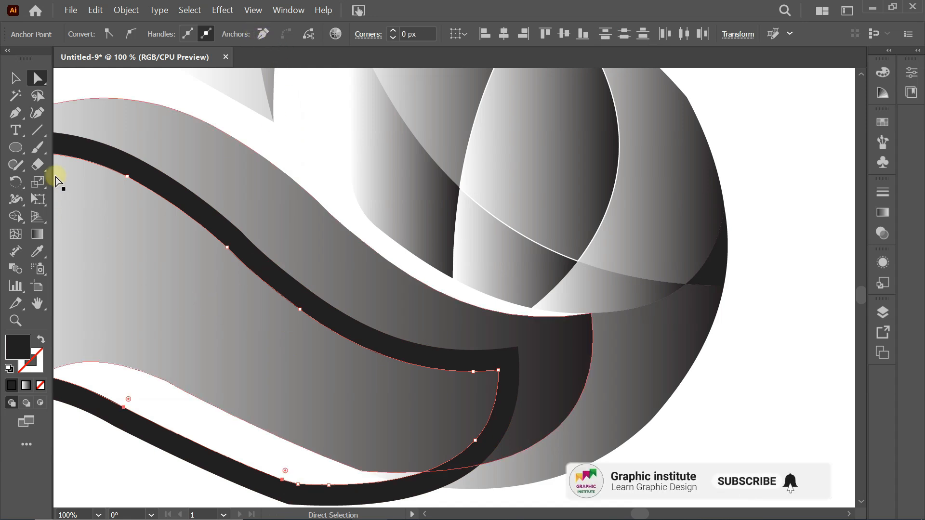
# Step: Align the cleaned black outline back over the gradient tail and deselect it
pyautogui.click(15, 79)
pyautogui.click(214, 388)
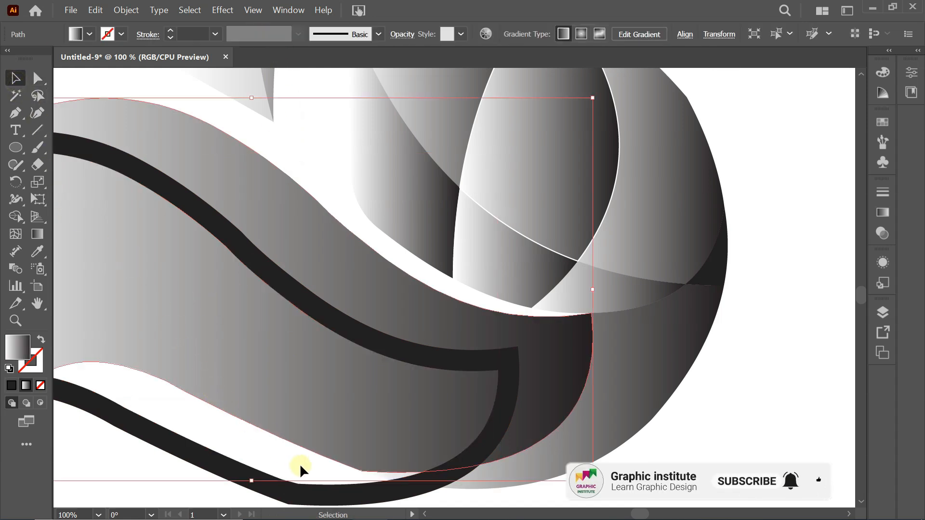
pyautogui.click(621, 480)
pyautogui.moveTo(518, 381); pyautogui.dragTo(588, 349)
pyautogui.click(786, 390)
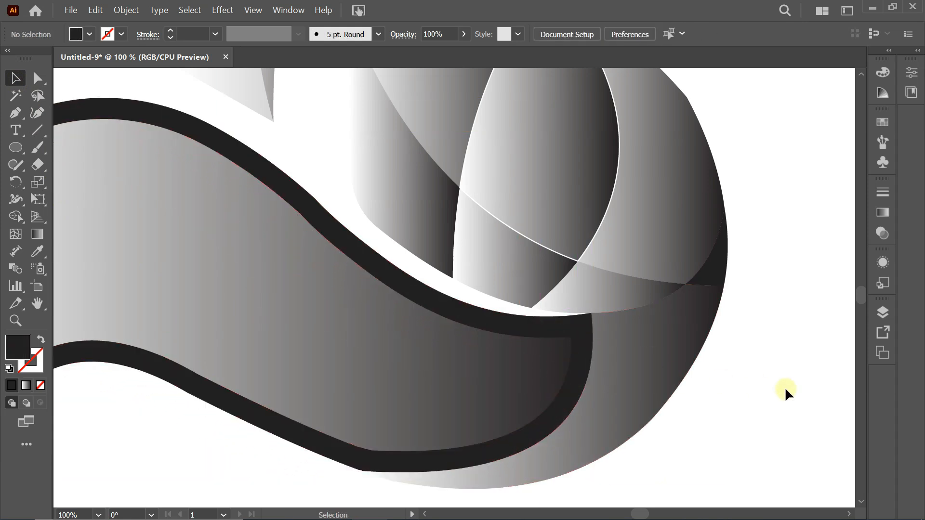
pyautogui.hotkey('ctrl', '0')
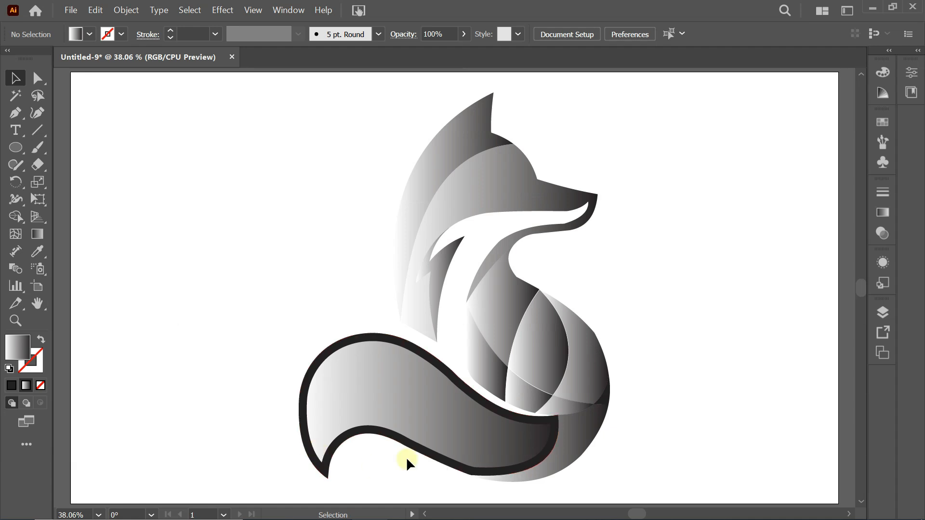
# Step: Draw an upward-bowed Pen curve from the tail outline's upper edge into the tail, with no fill and a black stroke
pyautogui.scroll(2, 469, 468)
pyautogui.scroll(-2, 469, 468)
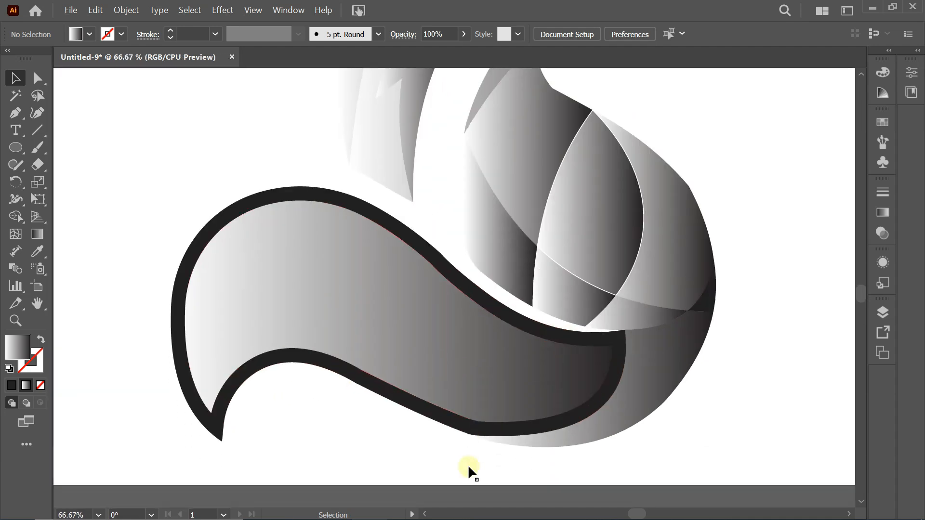
pyautogui.scroll(-1, 468, 466)
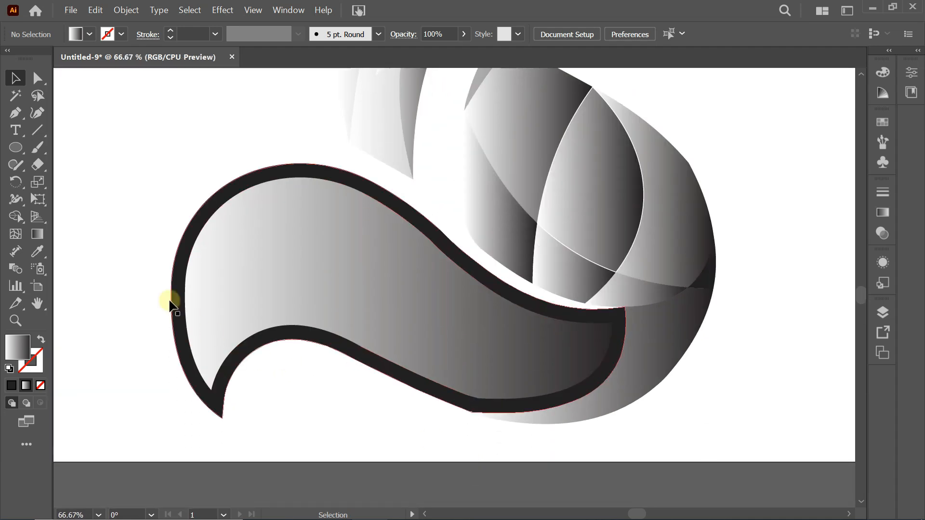
pyautogui.click(15, 114)
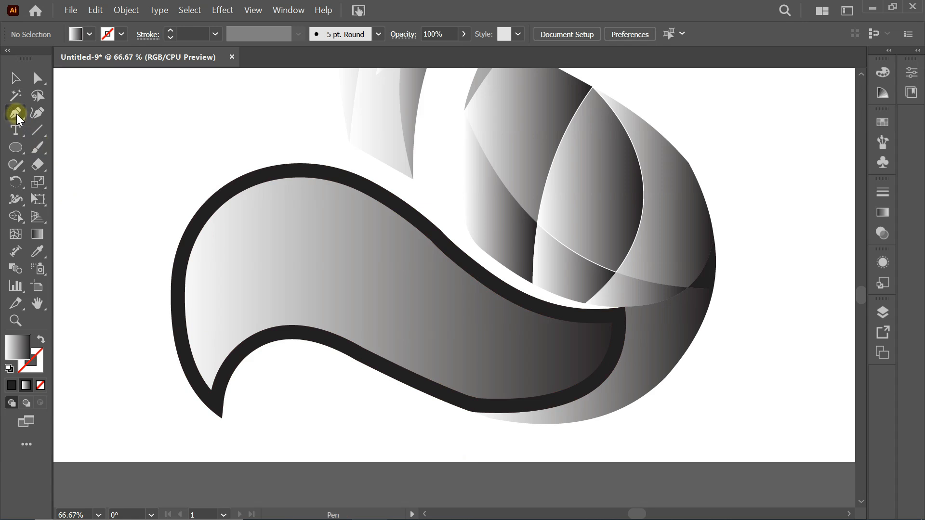
pyautogui.click(454, 256)
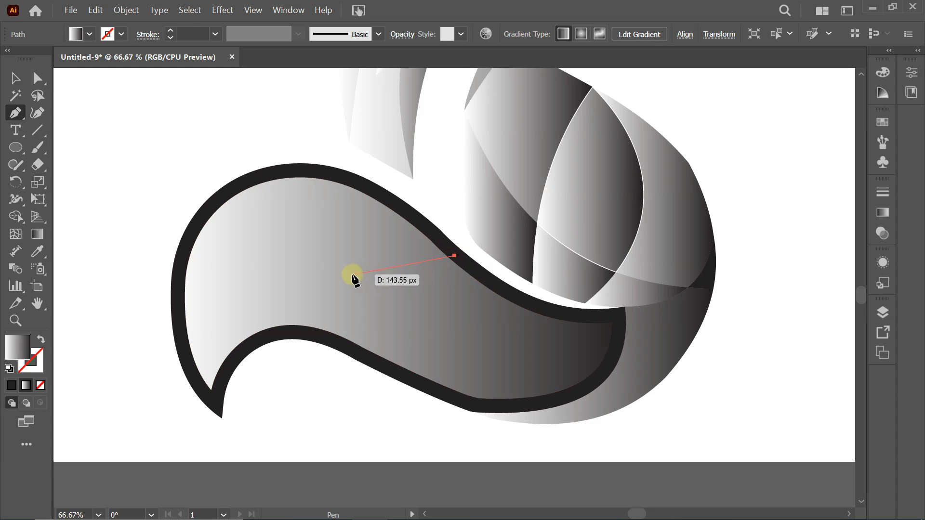
pyautogui.click(287, 236)
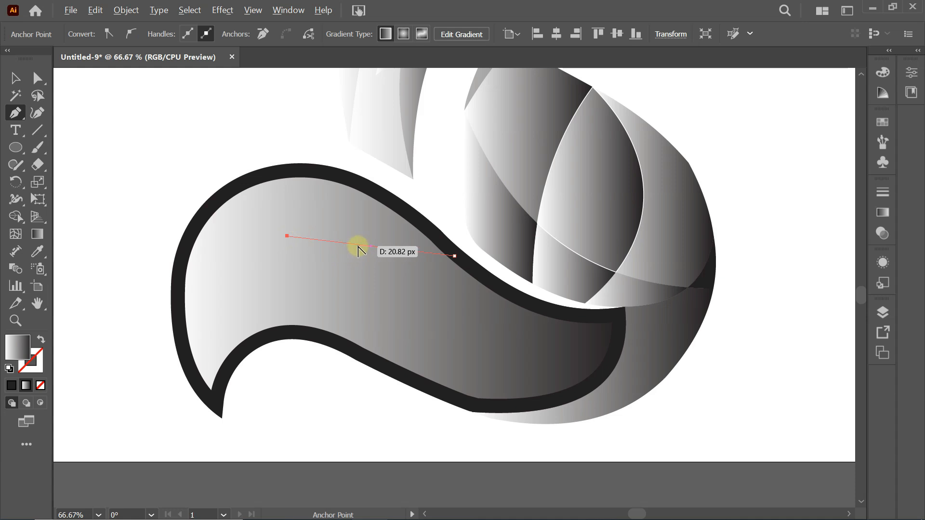
pyautogui.moveTo(357, 238); pyautogui.dragTo(354, 228)
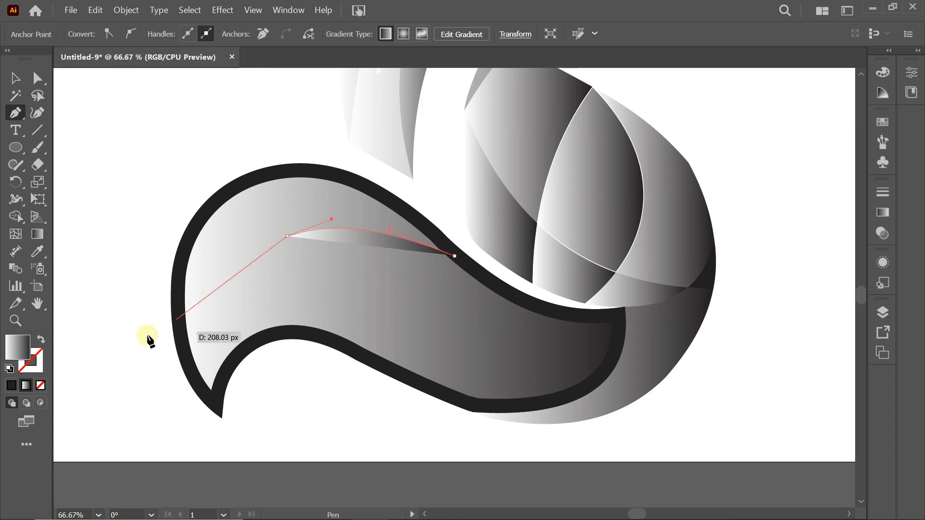
pyautogui.click(11, 368)
pyautogui.click(42, 384)
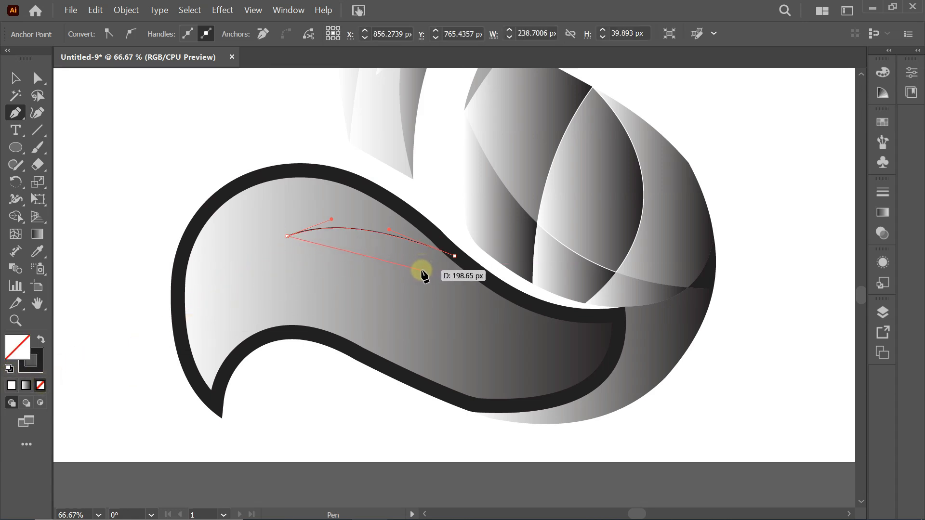
# Step: Continue the Pen path with a curve toward the tail's middle and a second one back, bending both to form a flame tongue
pyautogui.click(443, 320)
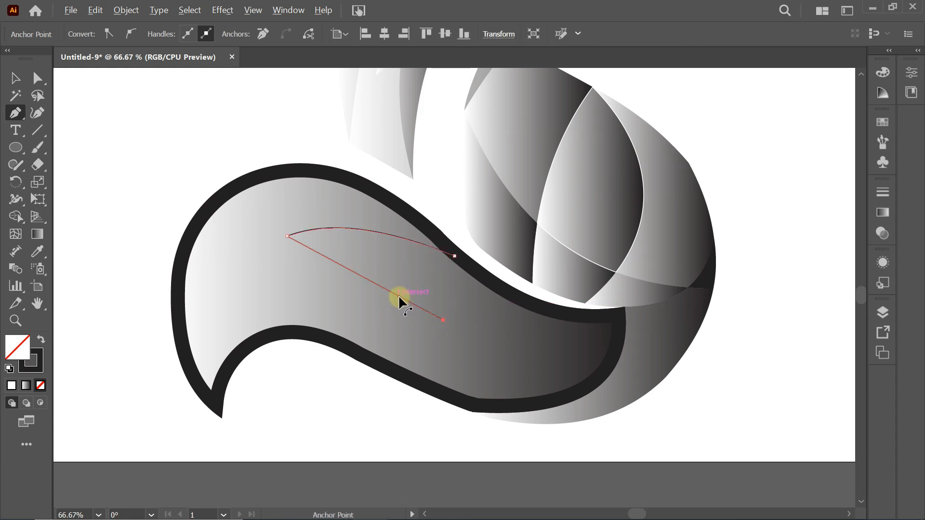
pyautogui.moveTo(398, 295); pyautogui.dragTo(406, 273)
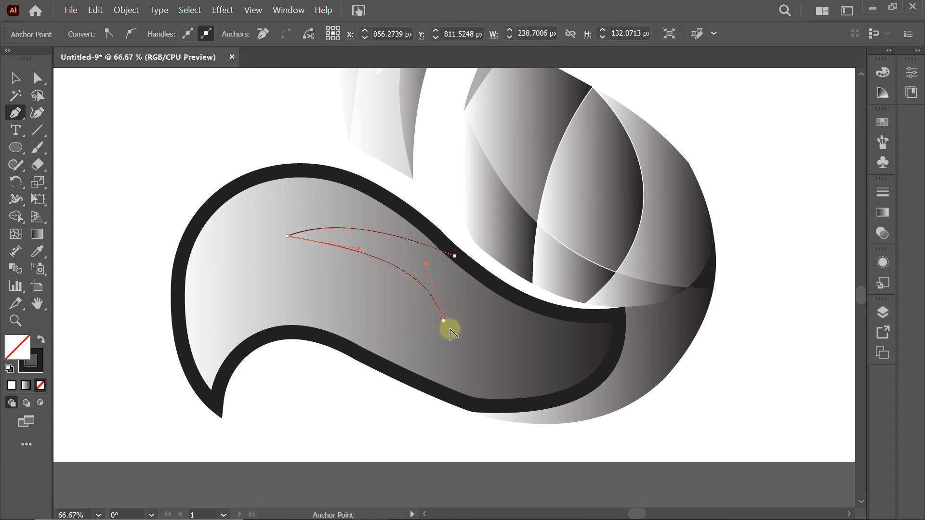
pyautogui.click(333, 288)
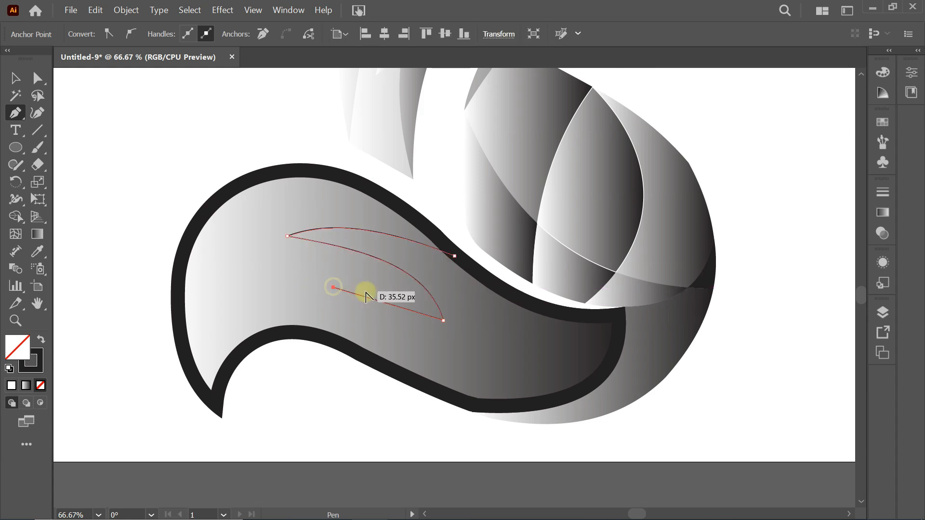
pyautogui.moveTo(381, 300); pyautogui.dragTo(382, 308)
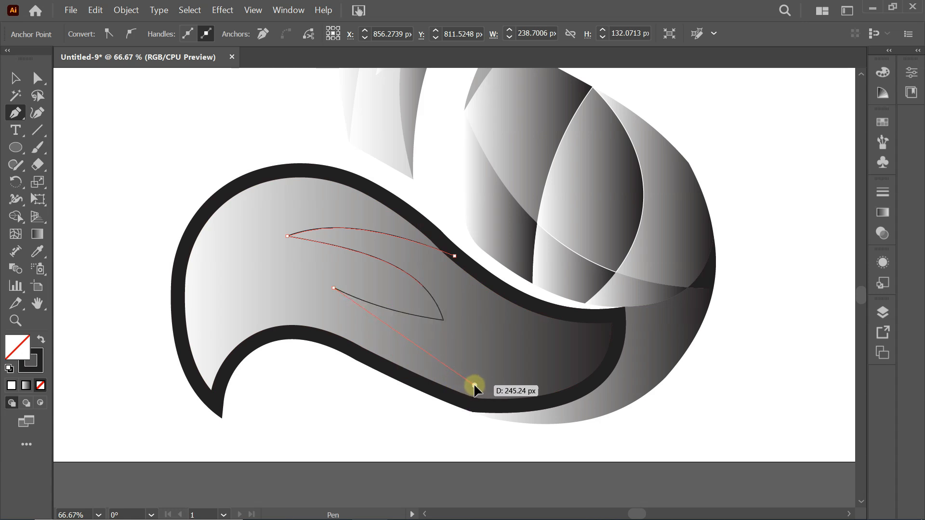
# Step: Finish the flame path with a curve to the tail's lower edge and a short curve back onto the outline
pyautogui.click(475, 385)
pyautogui.moveTo(403, 334); pyautogui.dragTo(382, 362)
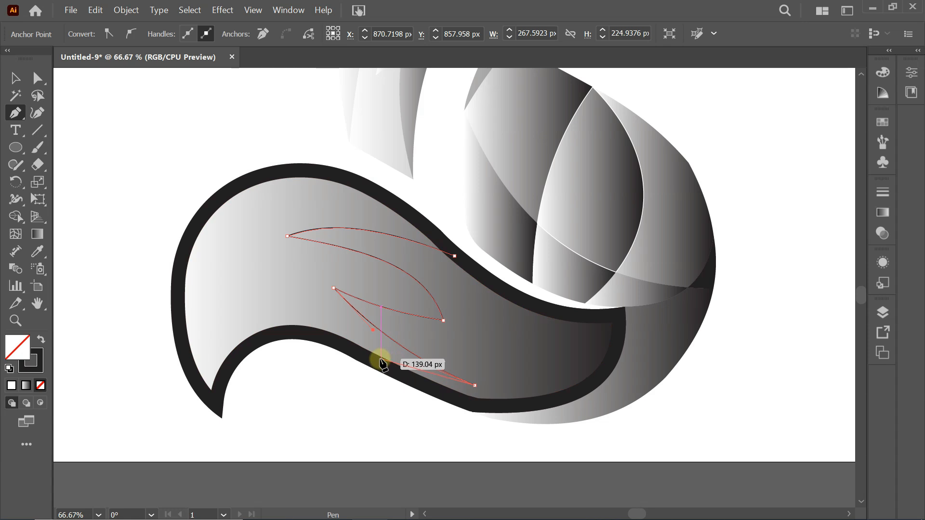
pyautogui.click(381, 359)
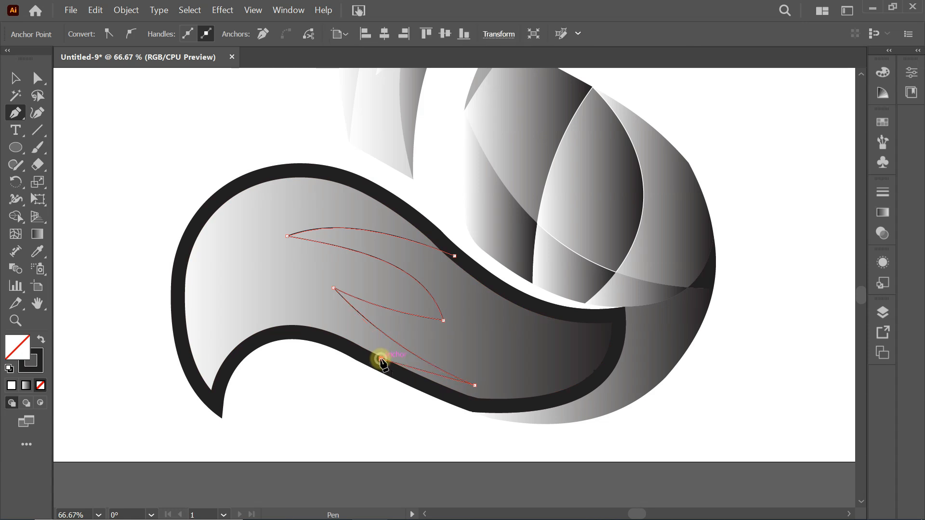
pyautogui.moveTo(422, 371); pyautogui.dragTo(416, 372)
pyautogui.click(8, 80)
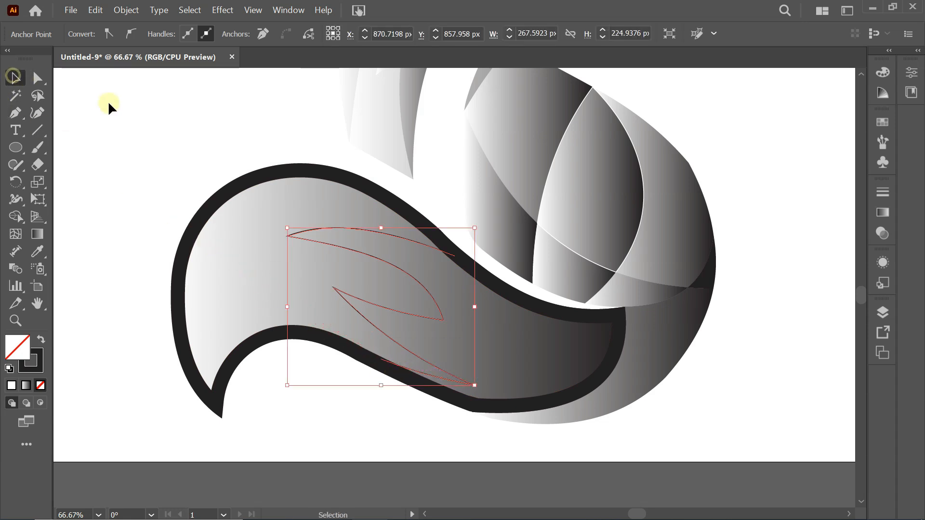
# Step: Select the fox artwork with the flame path and divide the gradient tail along it using Shape Builder
pyautogui.click(299, 162)
pyautogui.moveTo(455, 343); pyautogui.dragTo(527, 407)
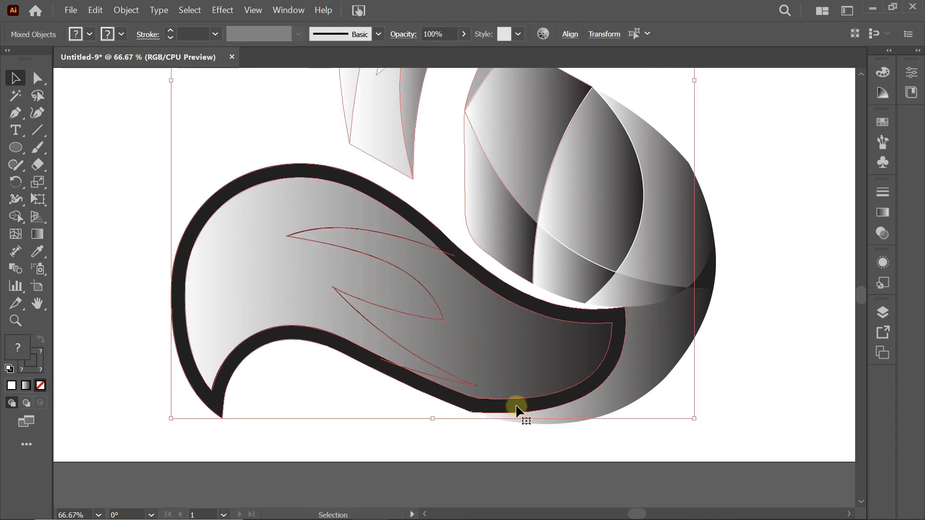
pyautogui.click(18, 219)
pyautogui.hotkey('ctrl', '0')
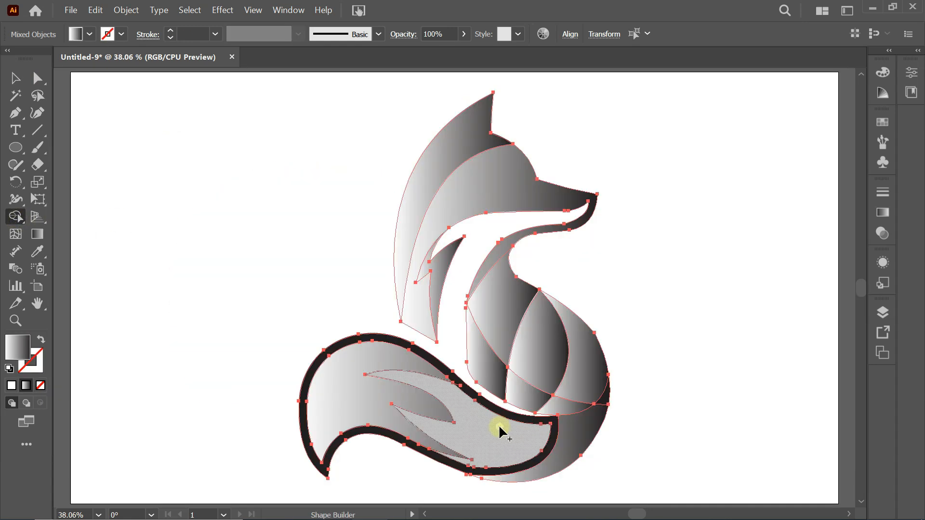
# Step: Separate the light outer part of the divided tail fill and delete it, keeping the dark flame shape
pyautogui.click(15, 78)
pyautogui.click(234, 201)
pyautogui.moveTo(355, 375); pyautogui.dragTo(259, 308)
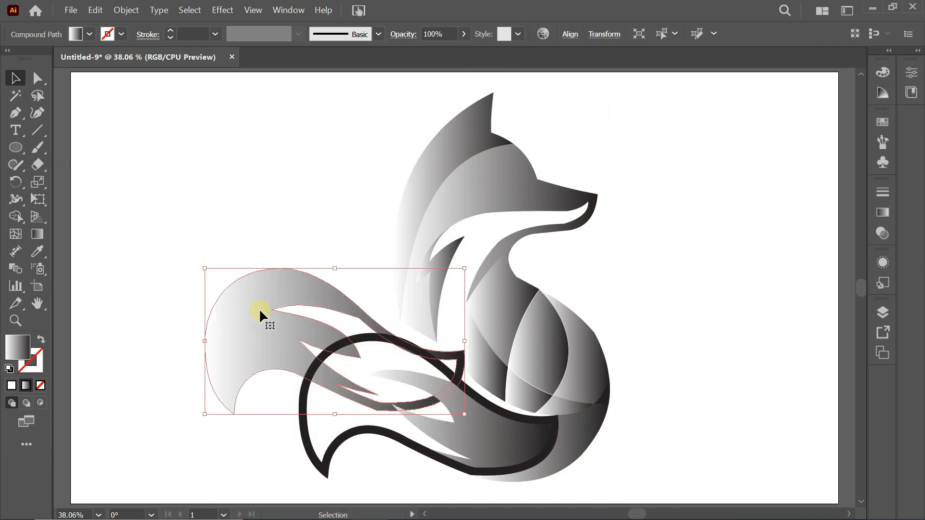
pyautogui.press('Delete')
# Step: Select the whole fox, merge the dark flame shape with the black tail outline using Shape Builder, and deselect everything
pyautogui.moveTo(231, 104); pyautogui.dragTo(672, 485)
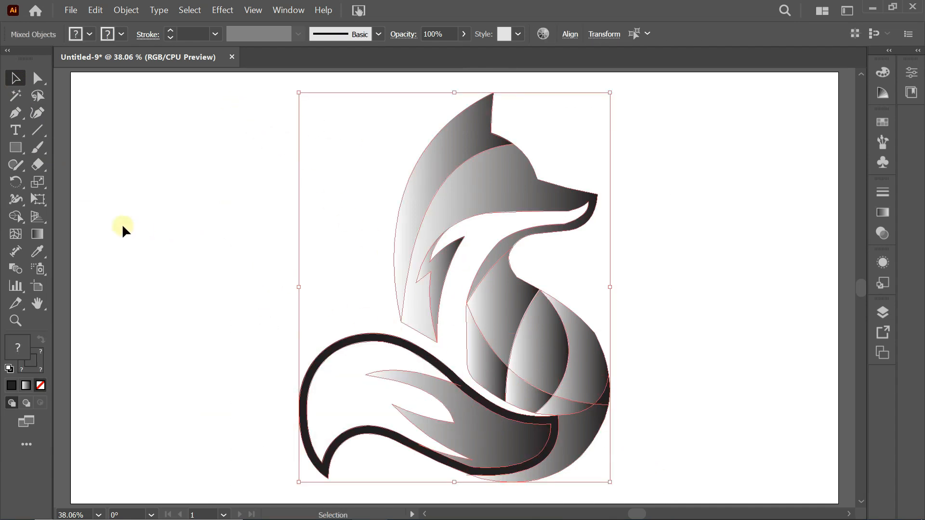
pyautogui.click(15, 216)
pyautogui.click(93, 216)
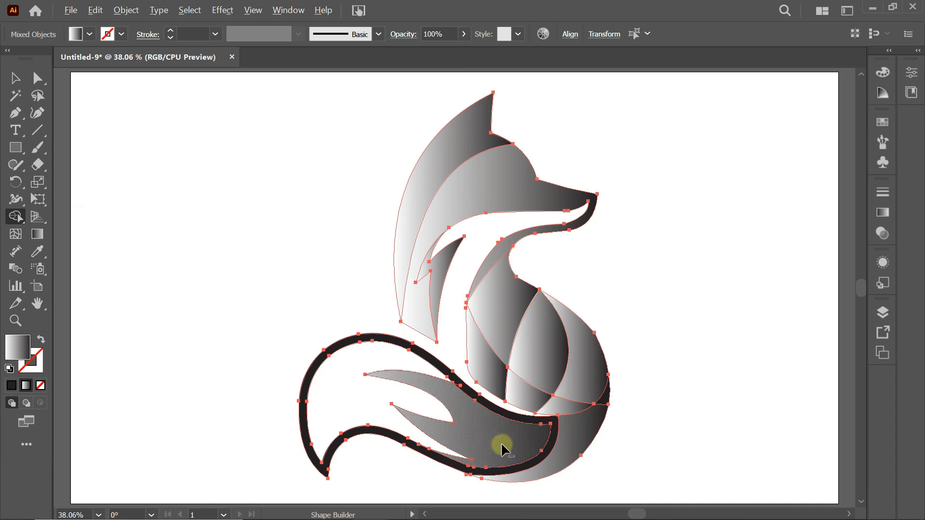
pyautogui.scroll(-2, 501, 449)
pyautogui.scroll(3, 503, 450)
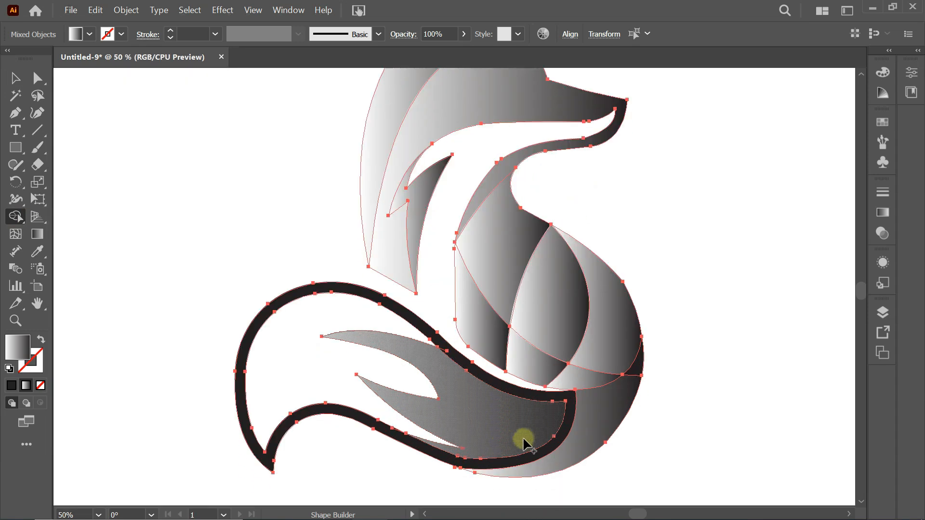
pyautogui.scroll(-2, 524, 442)
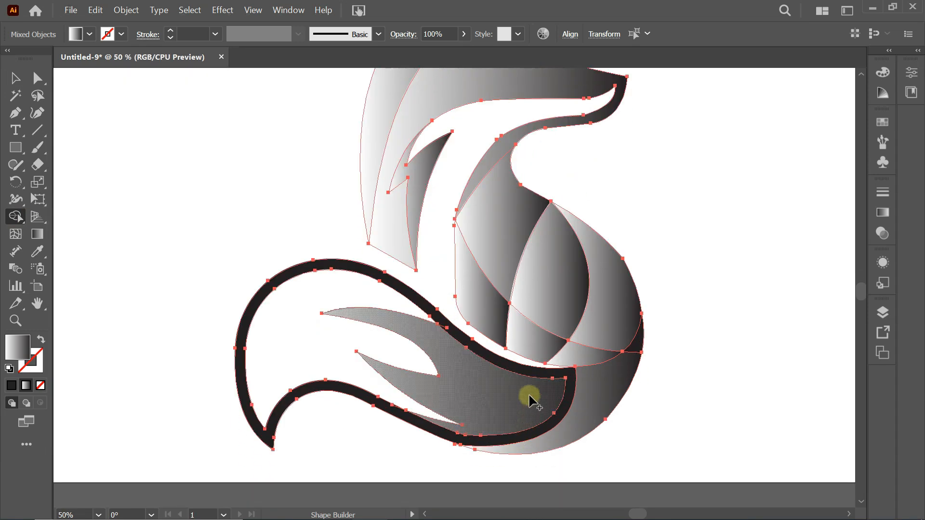
pyautogui.moveTo(529, 400); pyautogui.dragTo(557, 373)
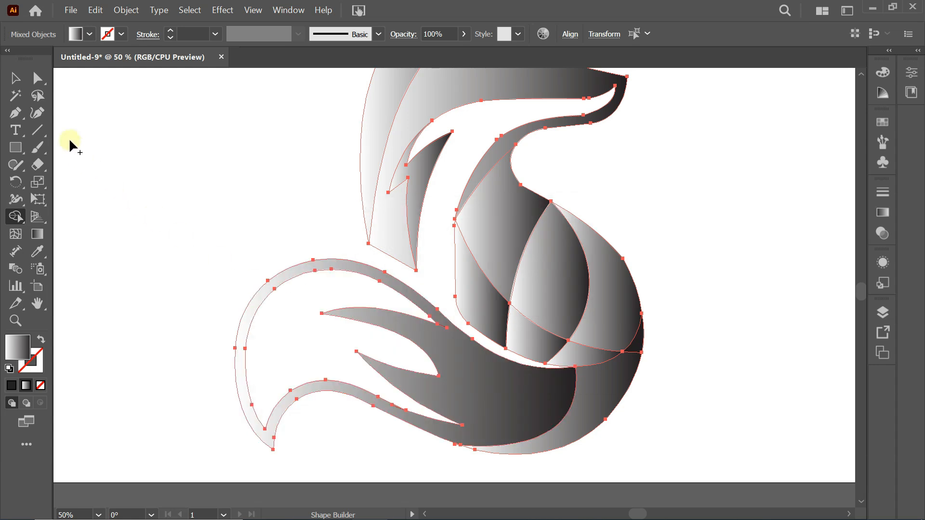
pyautogui.click(15, 78)
pyautogui.click(249, 154)
# Step: Move the group of colour swatches from below the artboard onto it, beside the fox's tail
pyautogui.scroll(2, 679, 210)
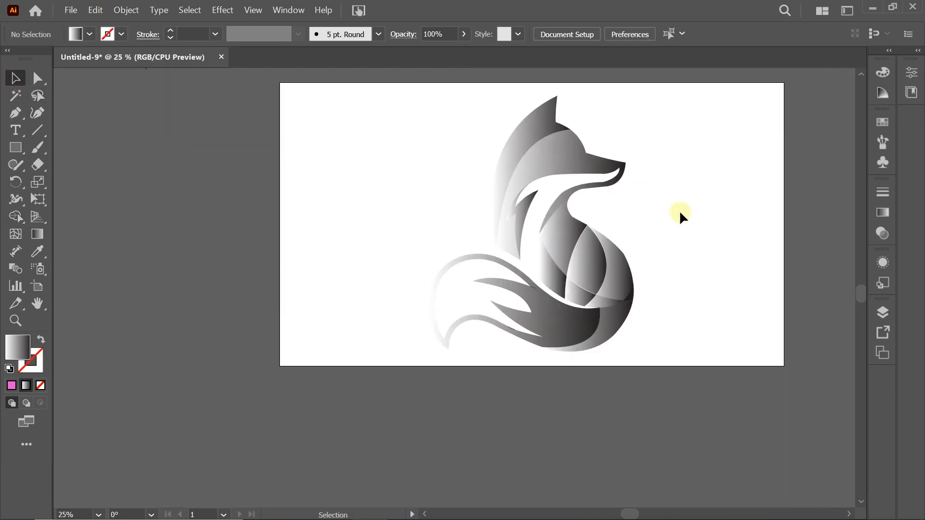
pyautogui.scroll(-3, 680, 216)
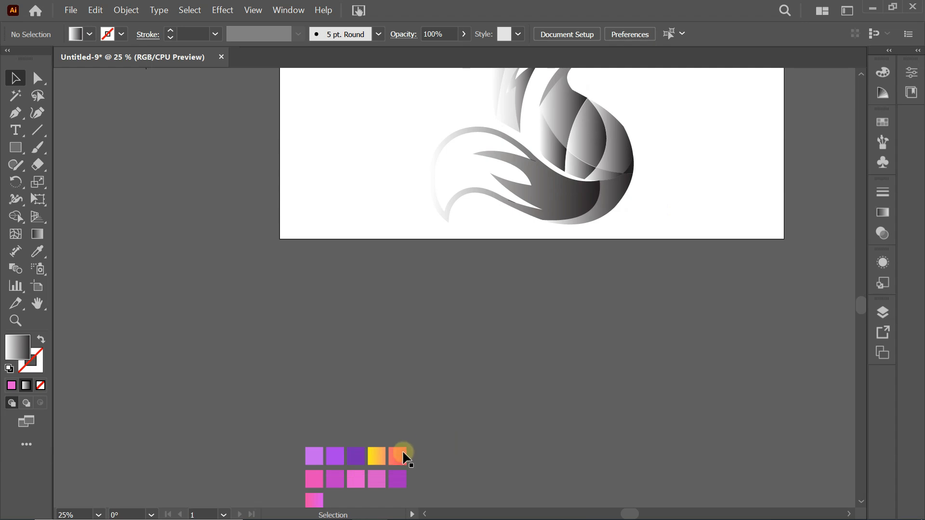
pyautogui.moveTo(403, 454); pyautogui.dragTo(444, 154)
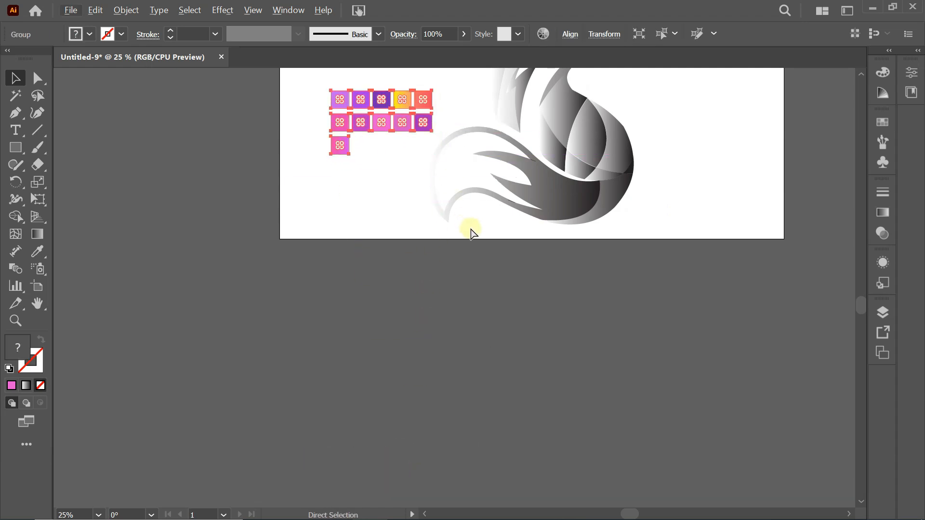
# Step: Move the group of colour swatches to the upper-left corner of the artboard, clear of the fox, and deselect it
pyautogui.hotkey('ctrl', '0')
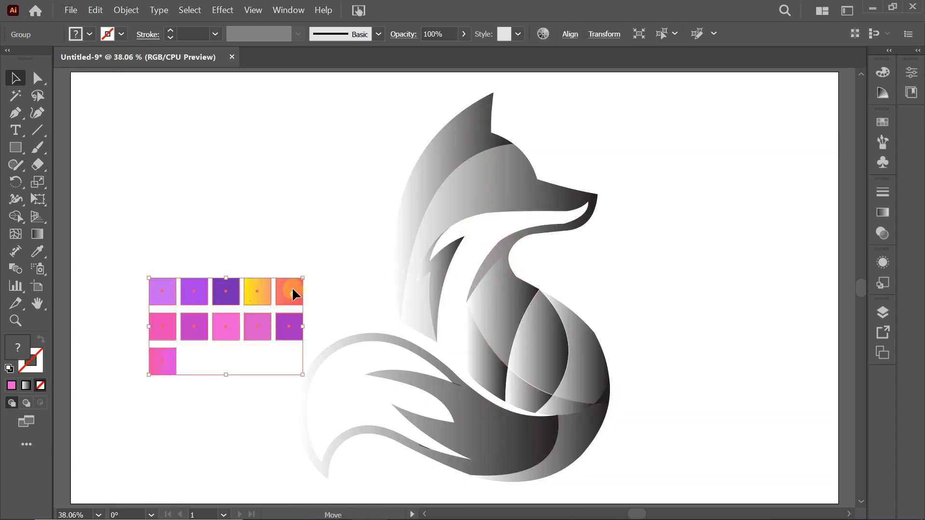
pyautogui.moveTo(292, 287); pyautogui.dragTo(224, 94)
pyautogui.click(304, 148)
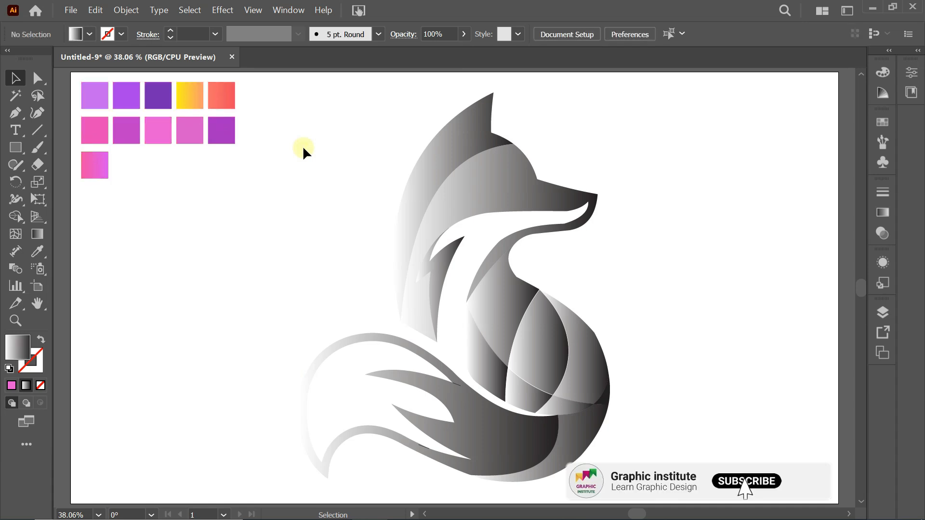
# Step: Fill the fox's ear and back-of-head shape with the light purple swatch colour using the Eyedropper
pyautogui.click(462, 143)
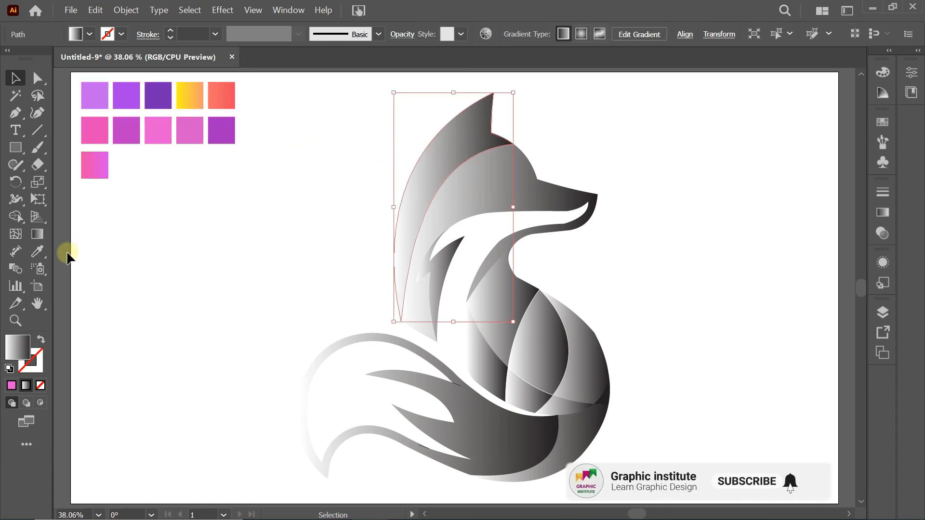
pyautogui.click(43, 253)
pyautogui.click(95, 96)
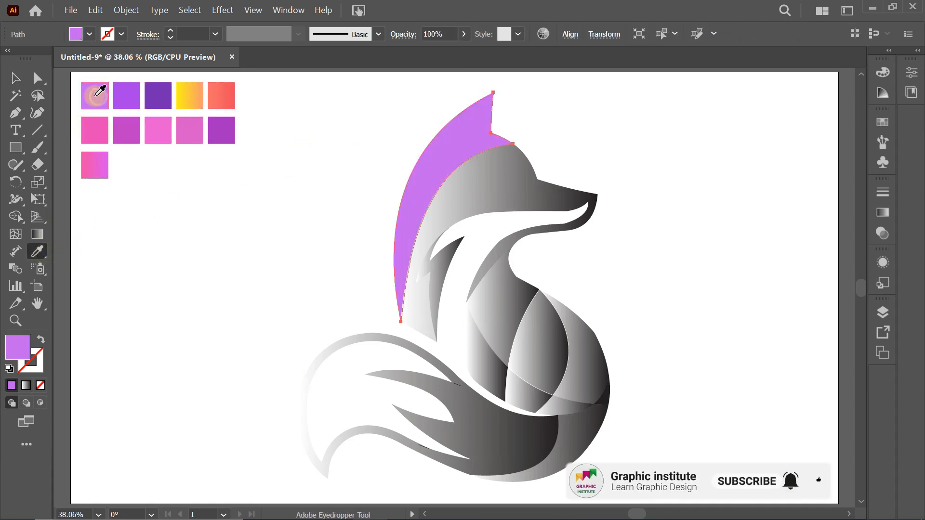
pyautogui.click(15, 77)
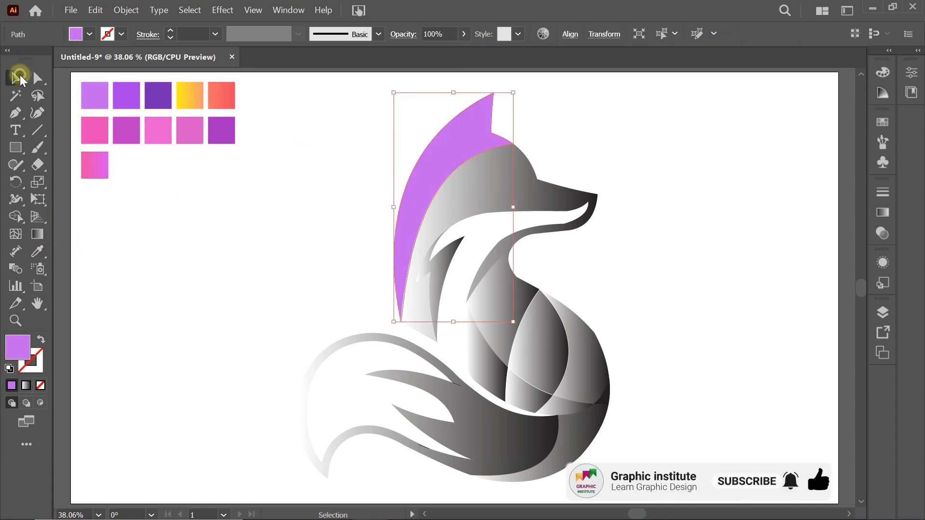
# Step: Fill the fox's face and neck shape with the bright violet swatch colour using the Eyedropper, and deselect it
pyautogui.click(462, 181)
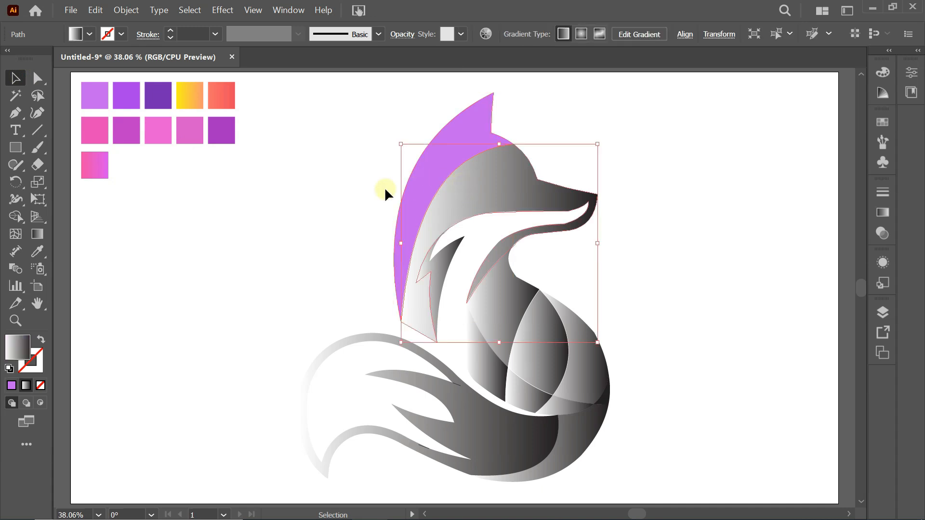
pyautogui.click(48, 251)
pyautogui.click(124, 97)
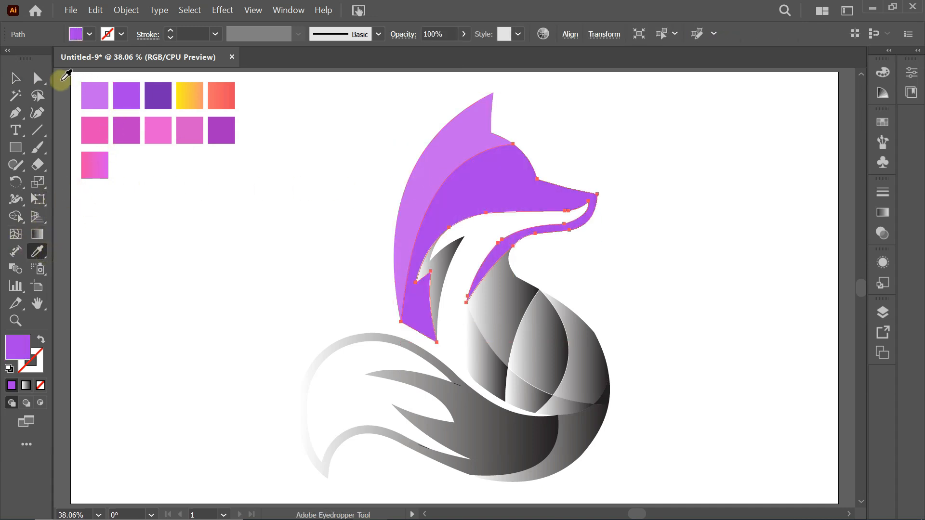
pyautogui.click(16, 78)
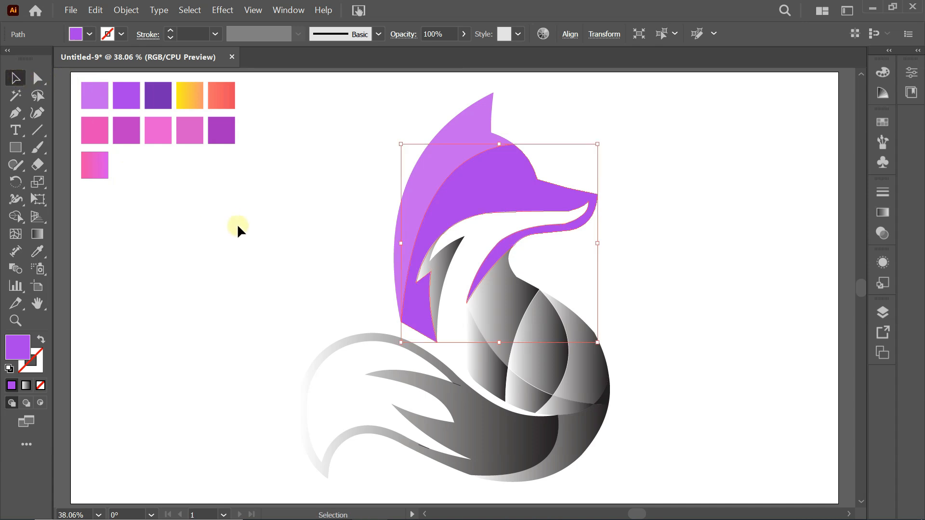
pyautogui.click(237, 223)
# Step: Fill the pointed cheek-fur shape behind the jaw with the dark purple swatch colour, and deselect it
pyautogui.click(442, 264)
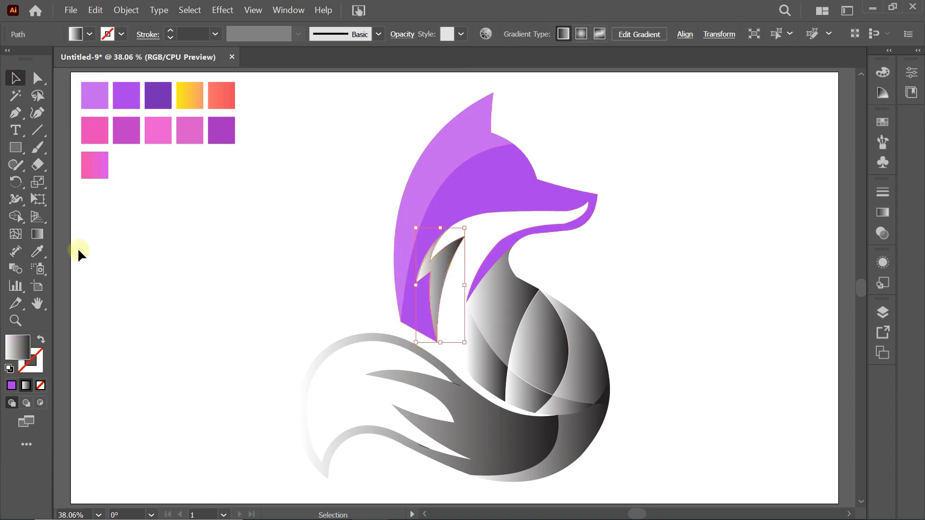
pyautogui.click(39, 251)
pyautogui.click(153, 96)
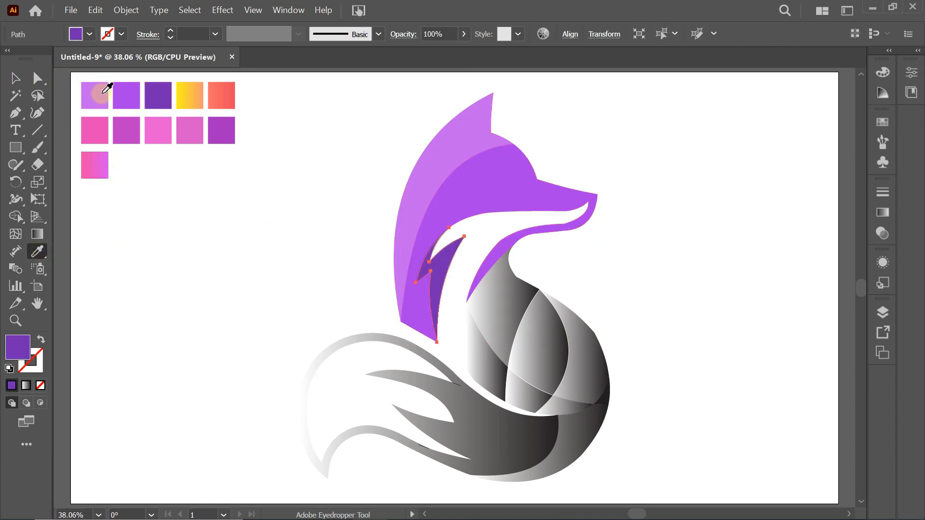
pyautogui.click(16, 78)
pyautogui.click(221, 192)
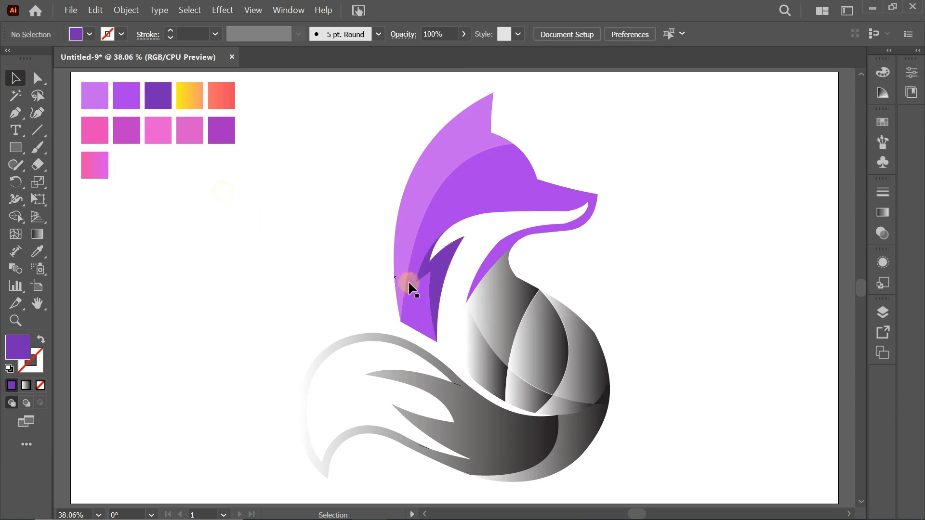
# Step: Apply the yellow-orange gradient swatch to the upper chest shape and run the gradient vertically from the throat down to its lower tip
pyautogui.click(501, 307)
pyautogui.click(38, 252)
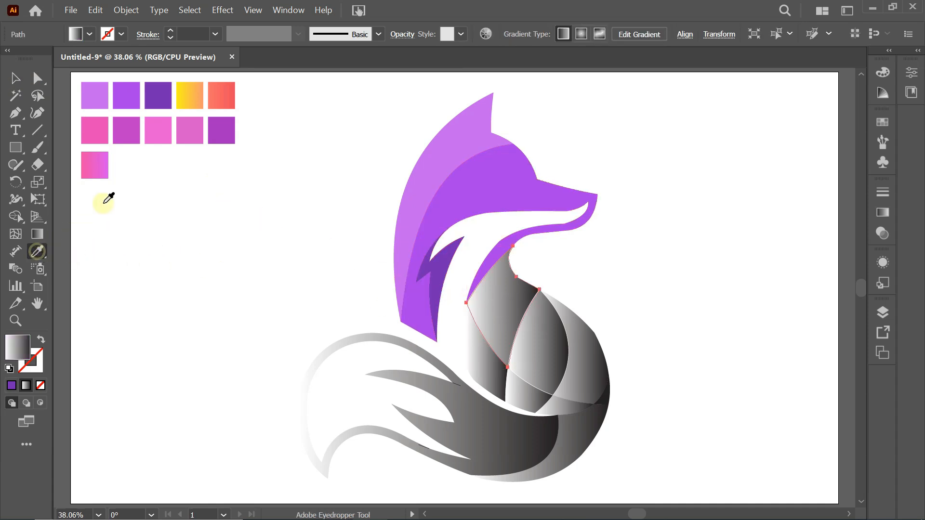
pyautogui.click(191, 97)
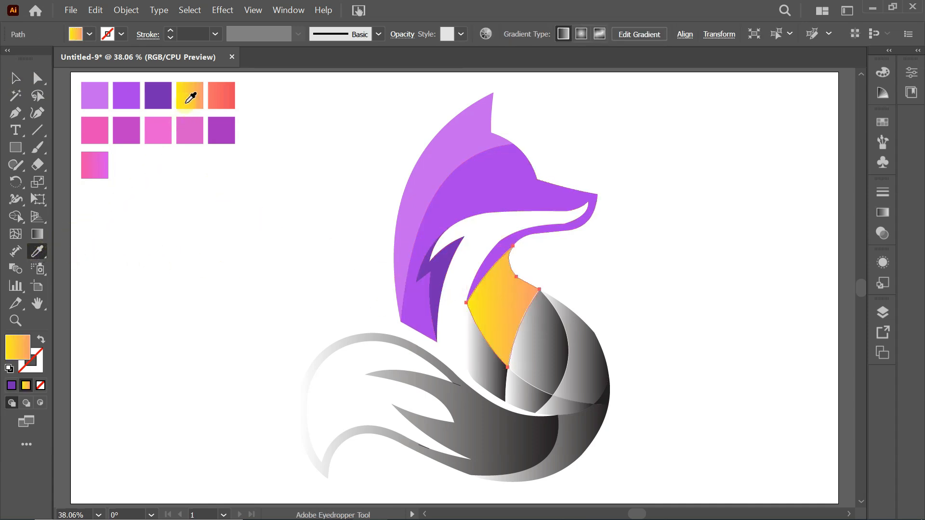
pyautogui.click(38, 234)
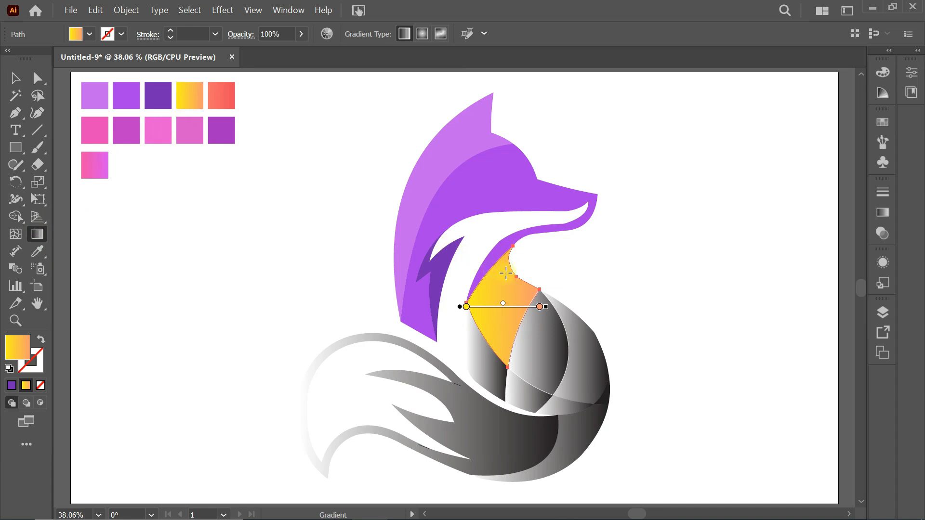
pyautogui.moveTo(504, 239); pyautogui.dragTo(507, 368)
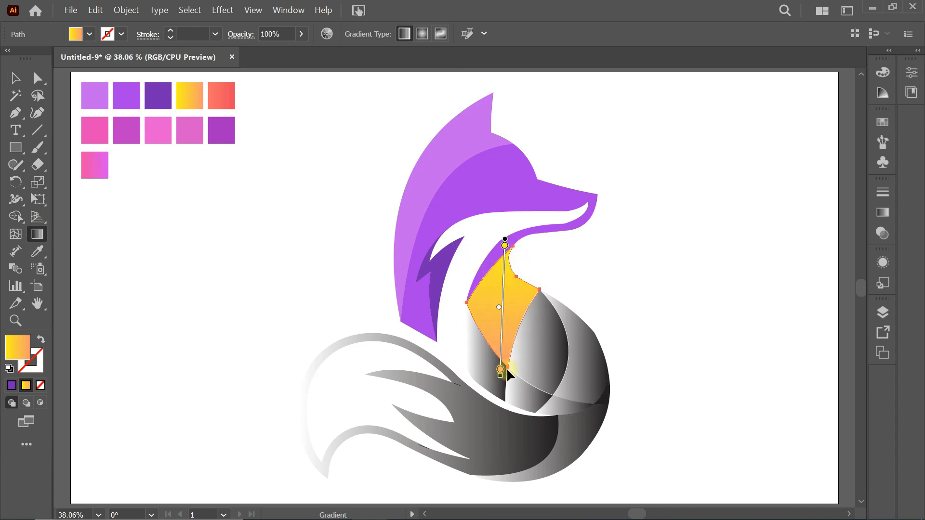
pyautogui.click(15, 77)
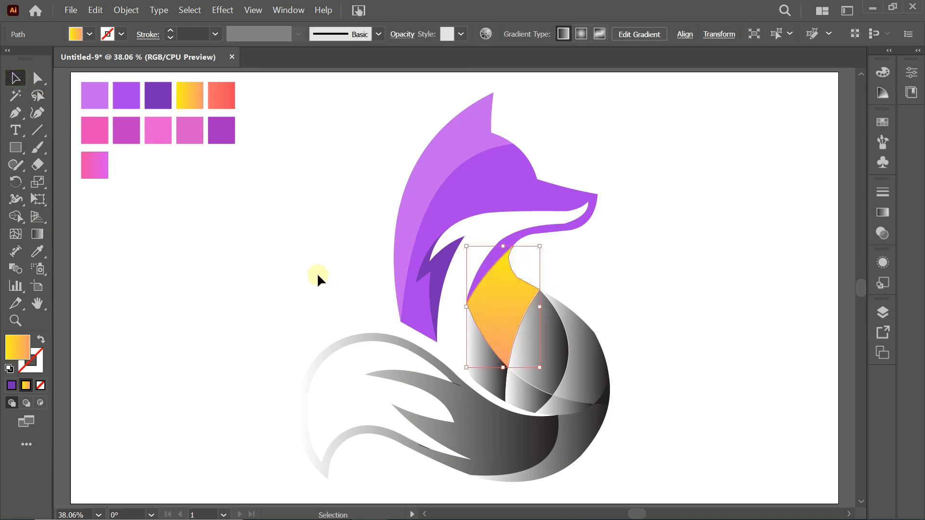
# Step: Apply the coral-red gradient swatch to the lower chest shape and run the gradient diagonally from its upper-left corner to its bottom tip
pyautogui.click(469, 339)
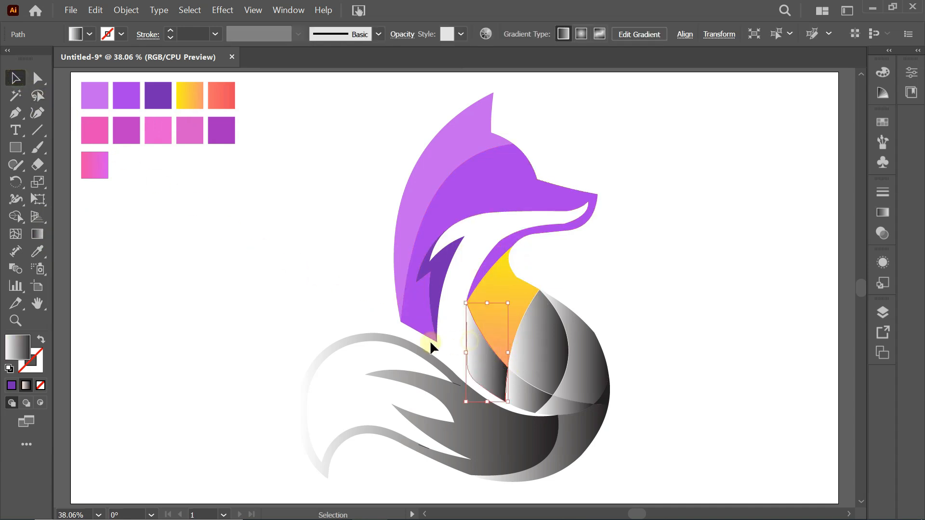
pyautogui.click(39, 250)
pyautogui.click(222, 94)
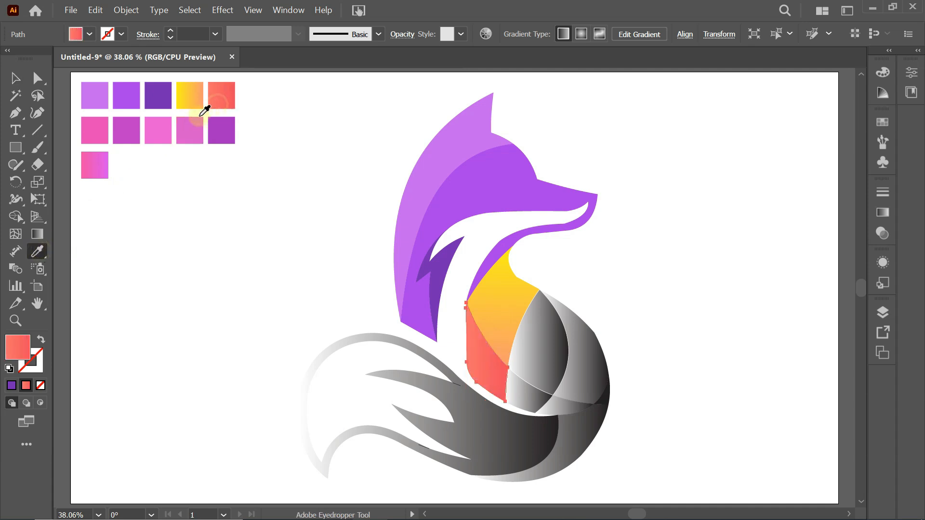
pyautogui.click(38, 234)
pyautogui.moveTo(465, 297); pyautogui.dragTo(502, 406)
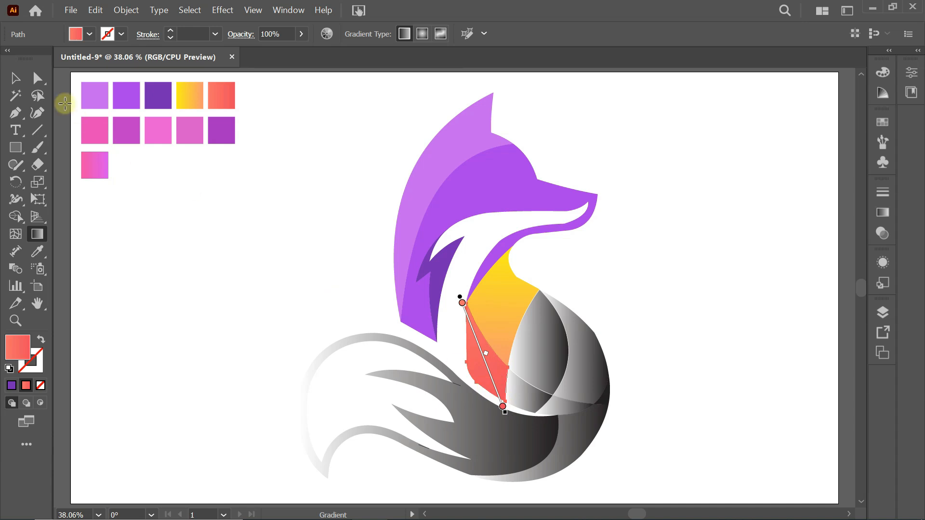
pyautogui.click(15, 78)
# Step: Fill the leaf-shaped middle section of the body with the deep pink swatch colour using the Eyedropper
pyautogui.click(540, 317)
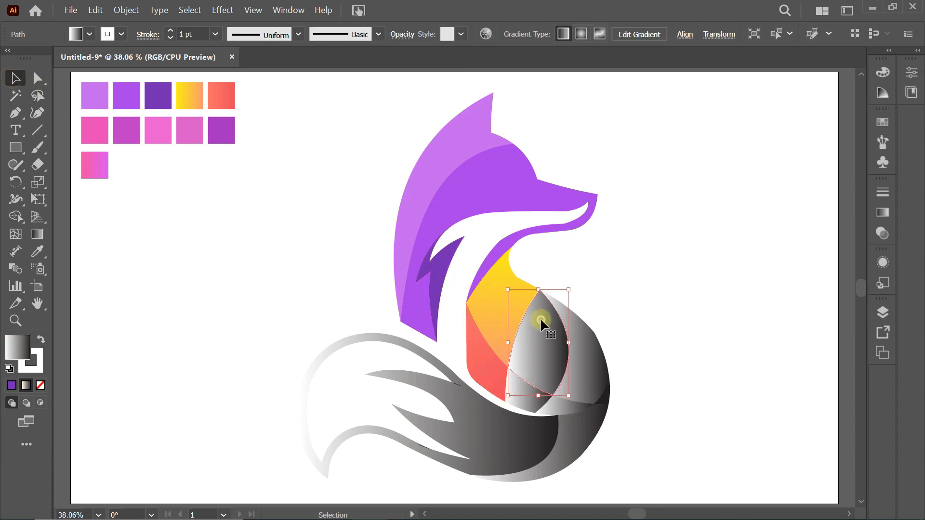
pyautogui.click(42, 249)
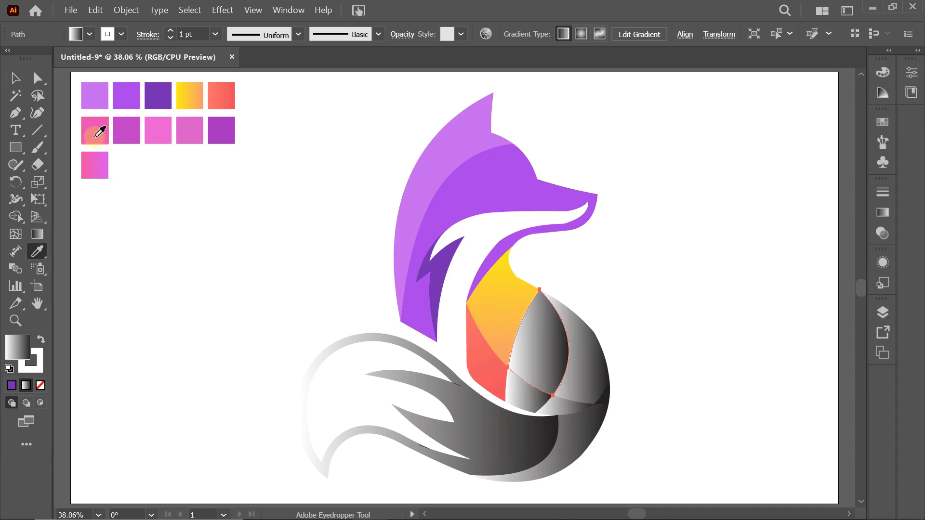
pyautogui.click(85, 126)
pyautogui.click(17, 78)
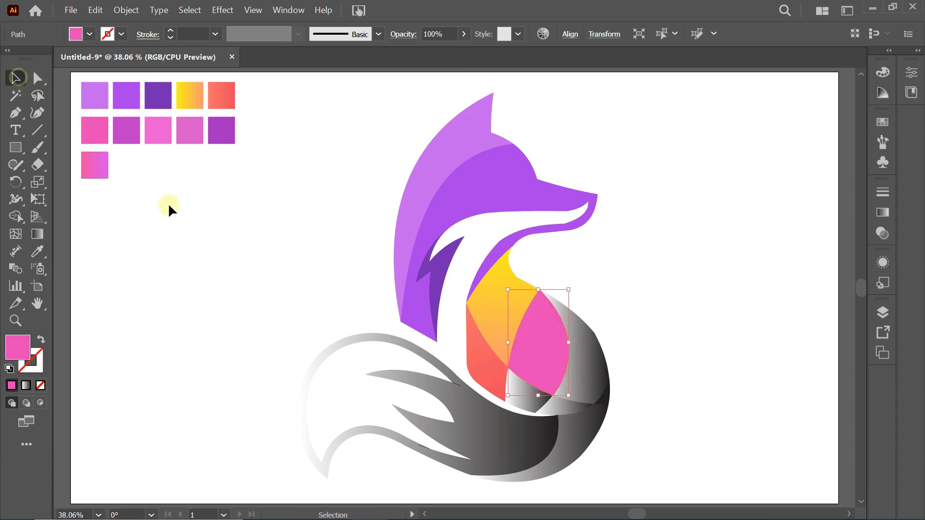
# Step: Fill the small body section beneath the deep pink shape with the magenta-purple swatch colour
pyautogui.click(522, 396)
pyautogui.click(522, 396)
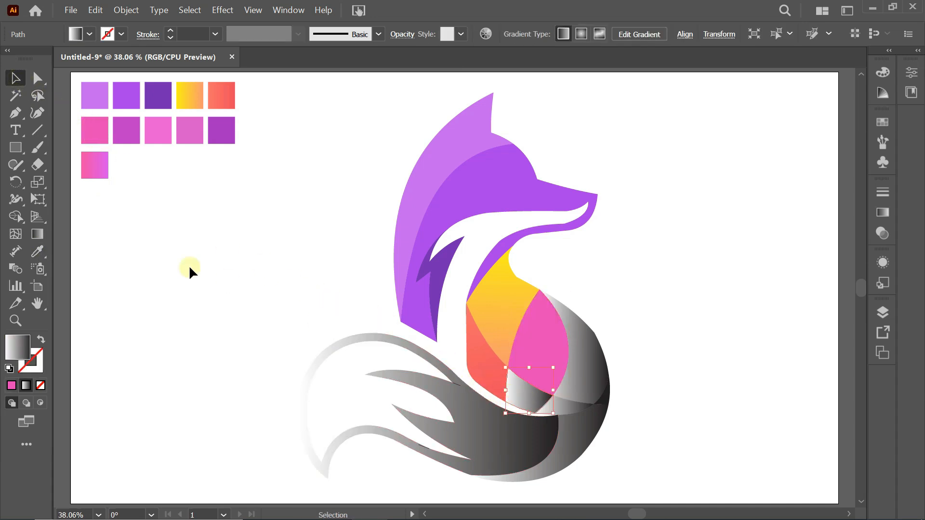
pyautogui.click(43, 249)
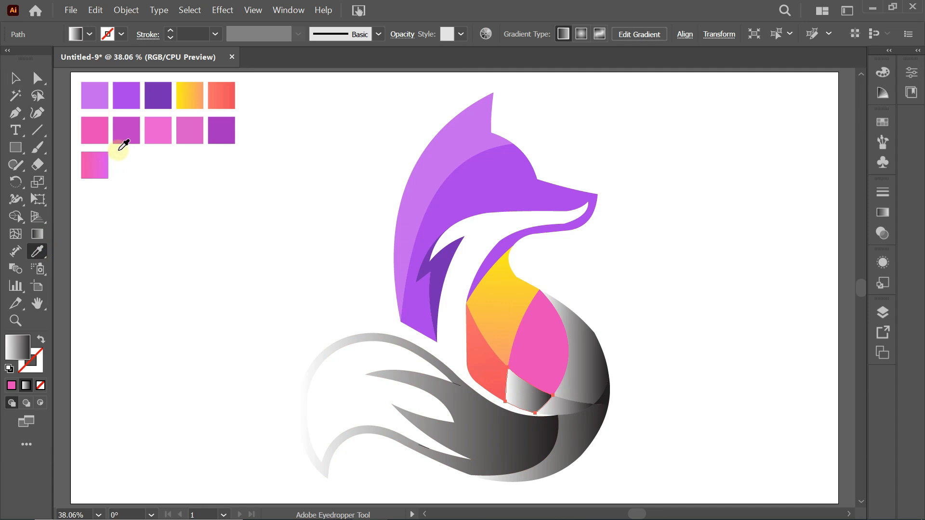
pyautogui.click(103, 129)
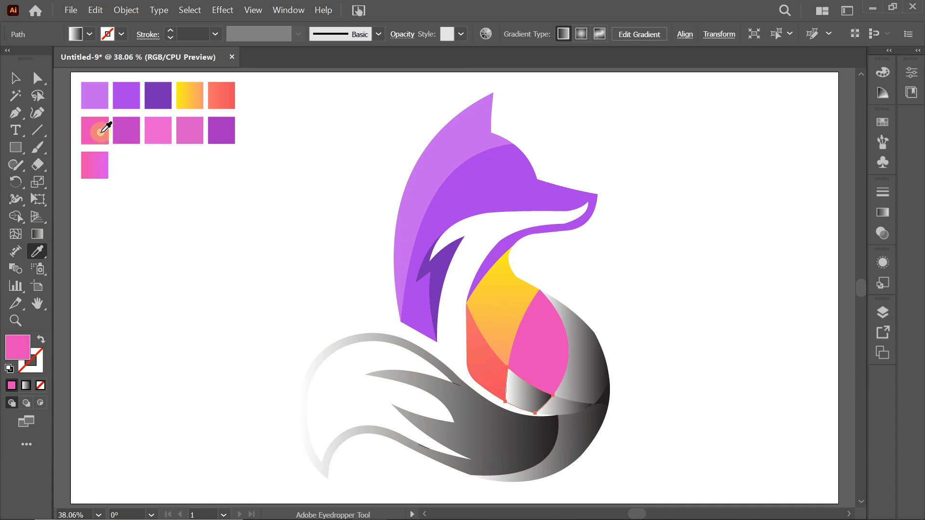
pyautogui.click(124, 129)
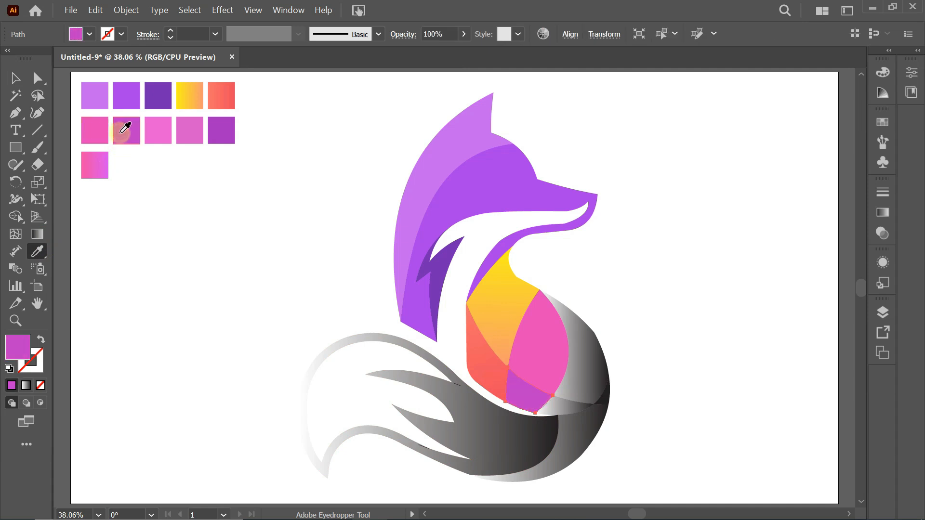
pyautogui.click(13, 77)
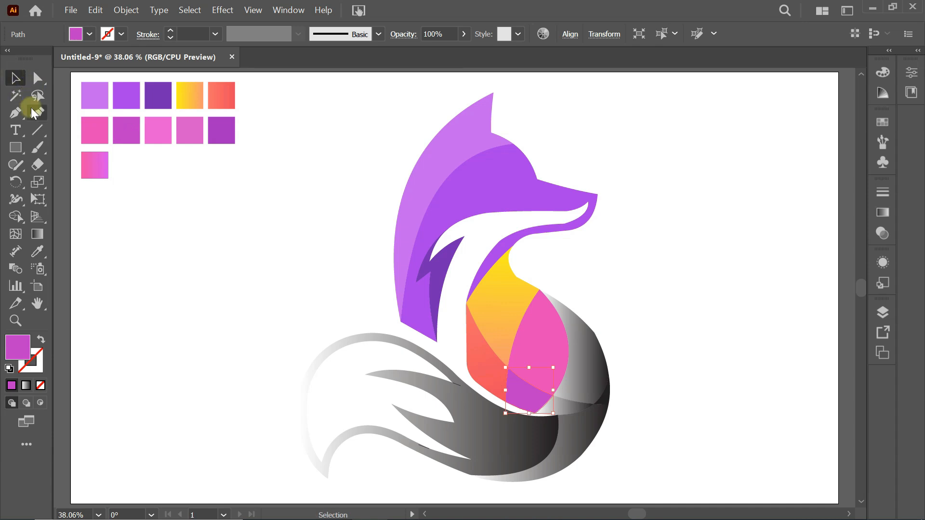
# Step: Fill the large outer back section of the body with the light pink swatch colour
pyautogui.click(586, 368)
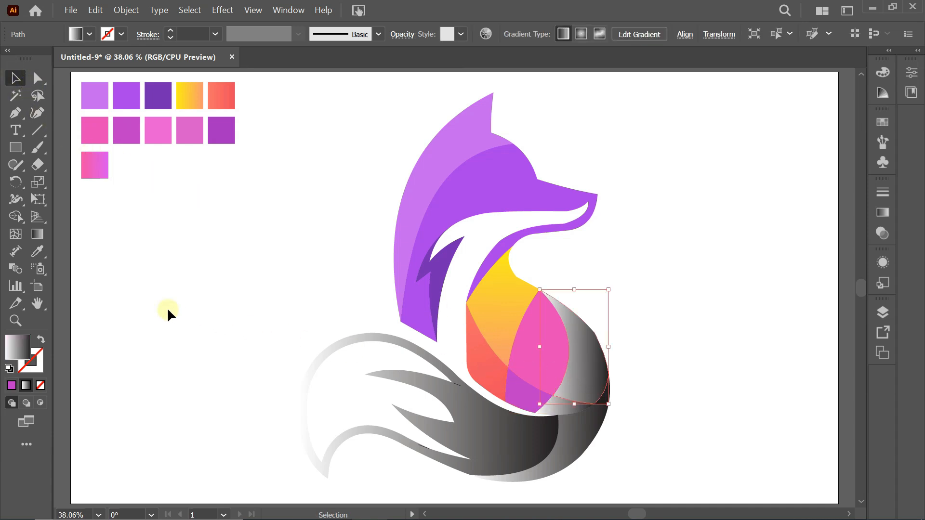
pyautogui.click(38, 251)
pyautogui.click(164, 130)
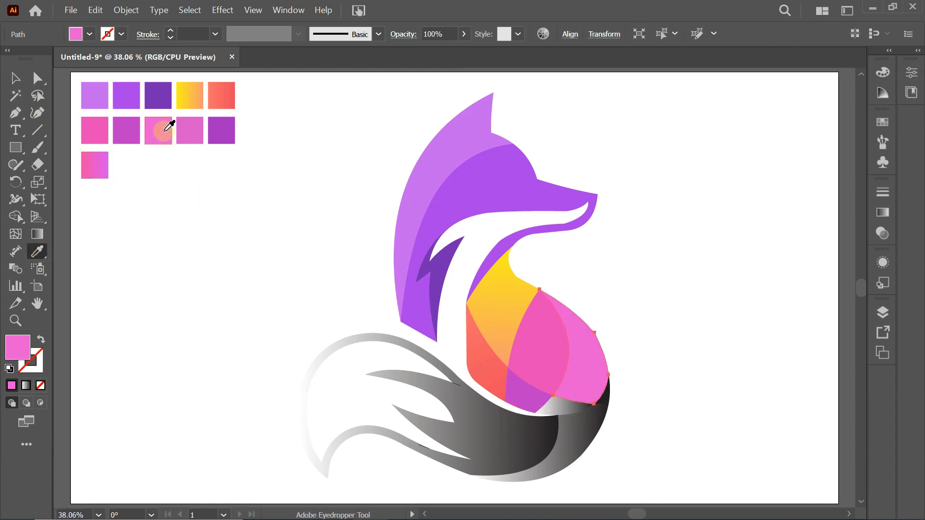
pyautogui.click(14, 78)
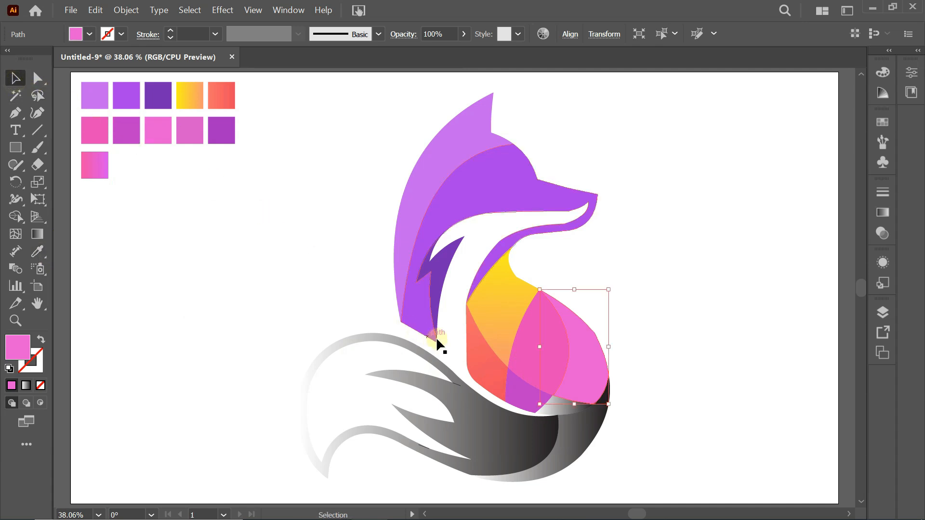
# Step: Fill the thin section between the light pink back and the tail with the muted orchid-pink swatch colour
pyautogui.click(562, 407)
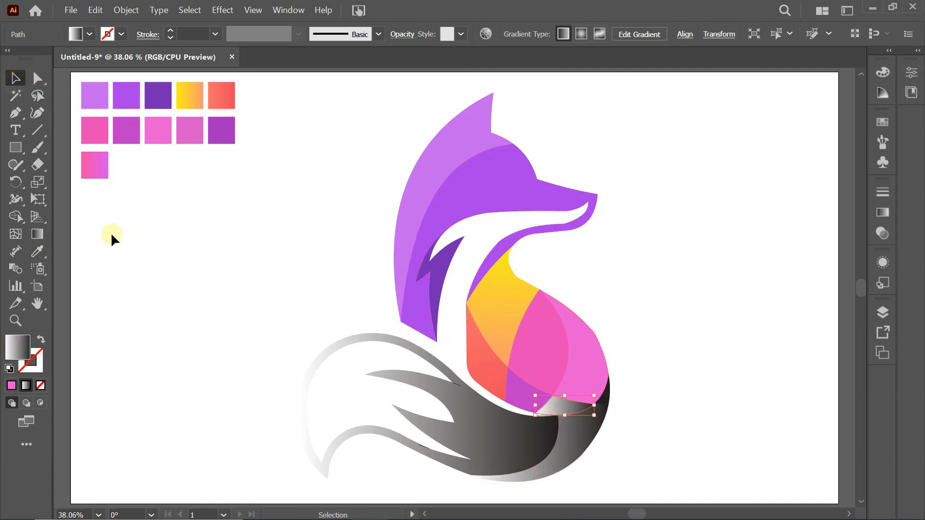
pyautogui.click(38, 251)
pyautogui.click(189, 126)
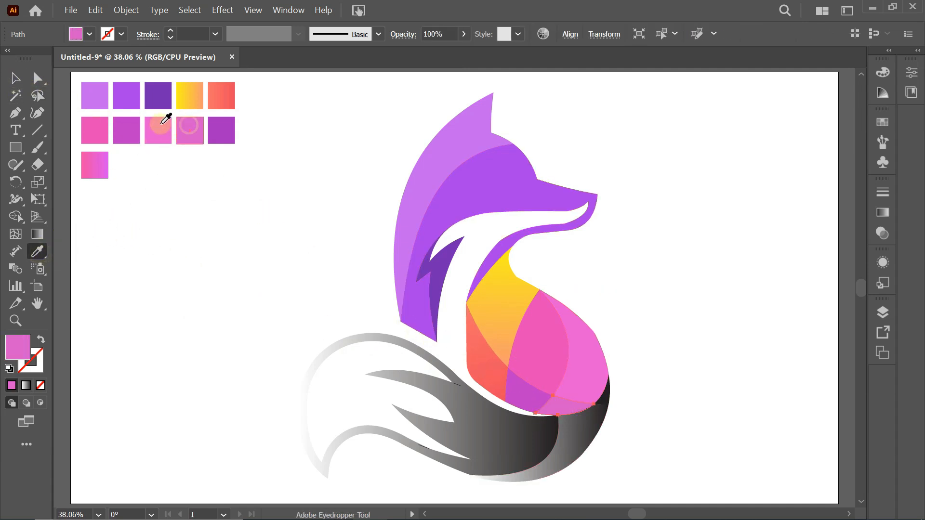
pyautogui.click(16, 79)
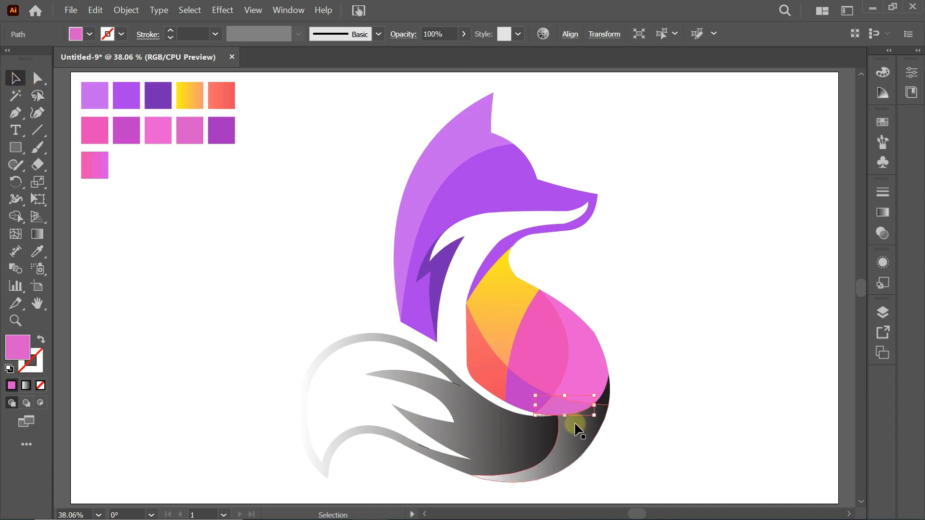
# Step: Fill the curved outer section at the base of the tail with the deep purple swatch colour from the second row
pyautogui.click(587, 435)
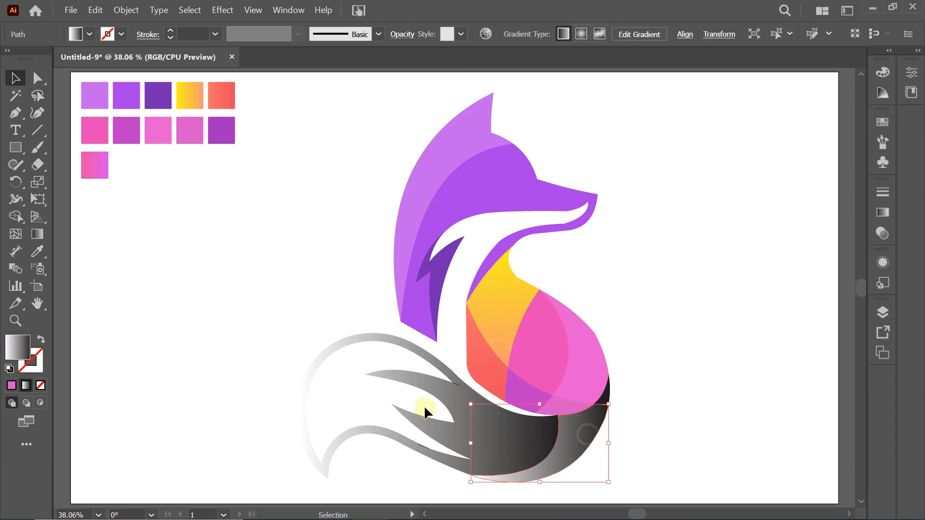
pyautogui.click(45, 248)
pyautogui.click(222, 130)
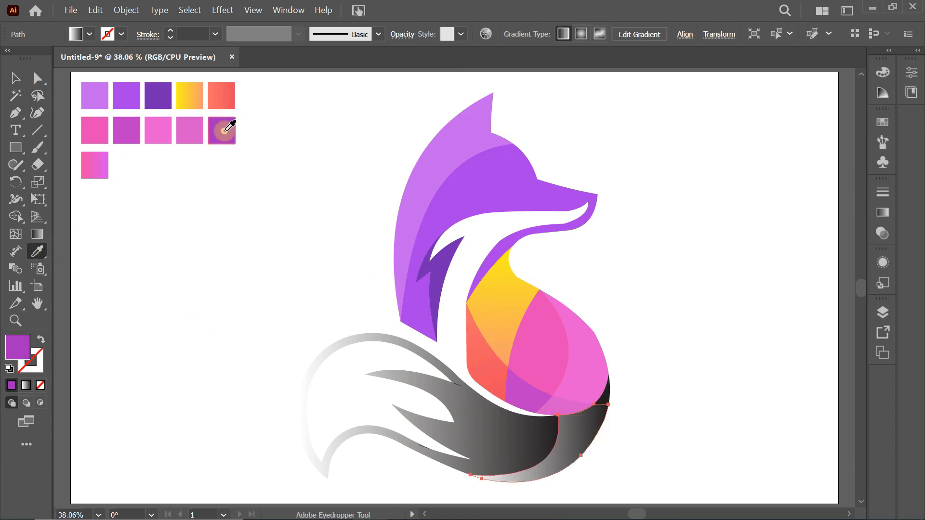
# Step: Fill the whole tail shape with the pink-to-violet gradient swatch from the third row
pyautogui.click(16, 78)
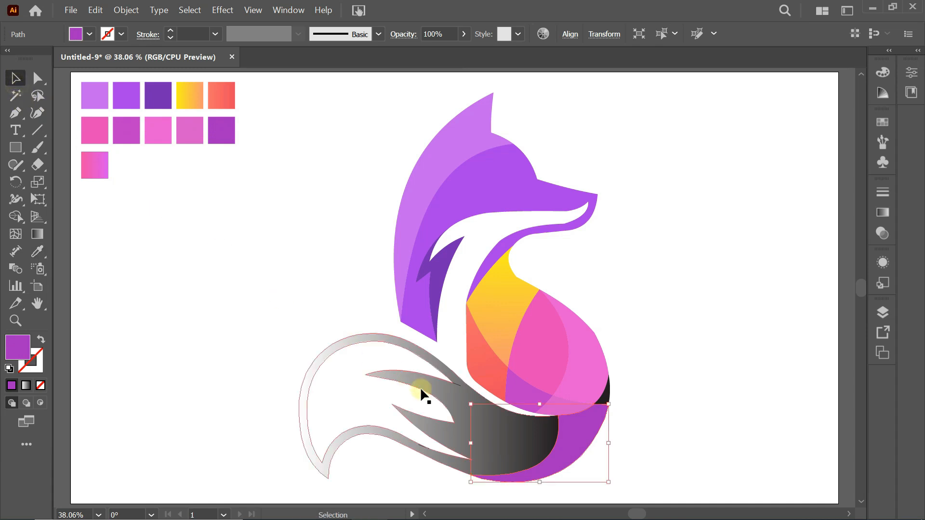
pyautogui.click(362, 414)
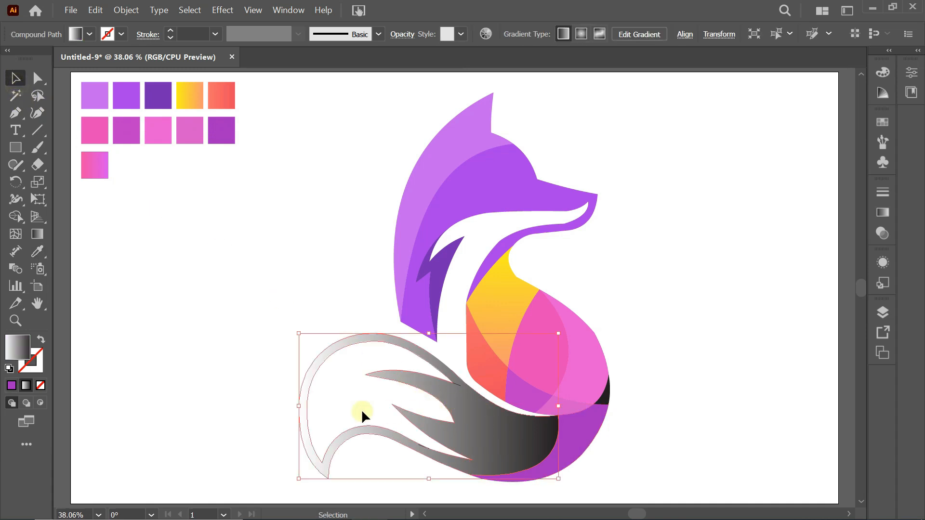
pyautogui.click(40, 247)
pyautogui.click(98, 166)
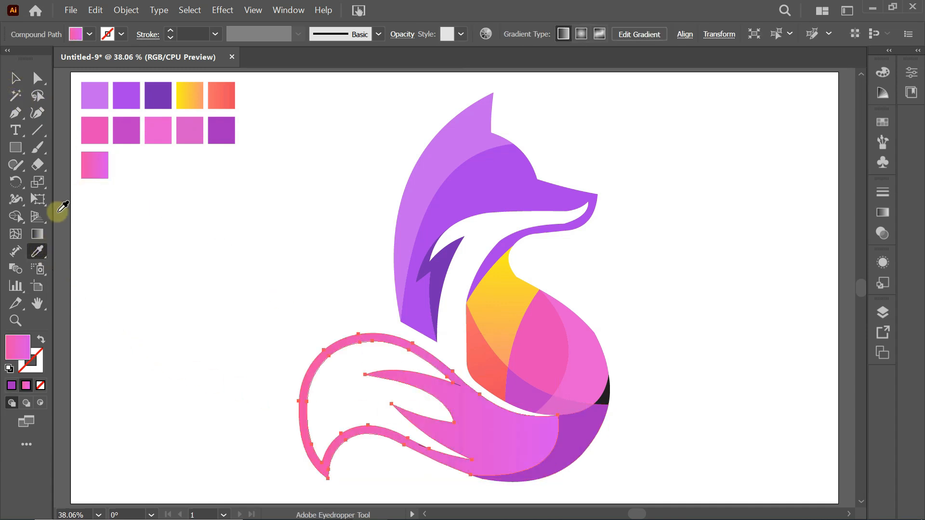
pyautogui.click(37, 232)
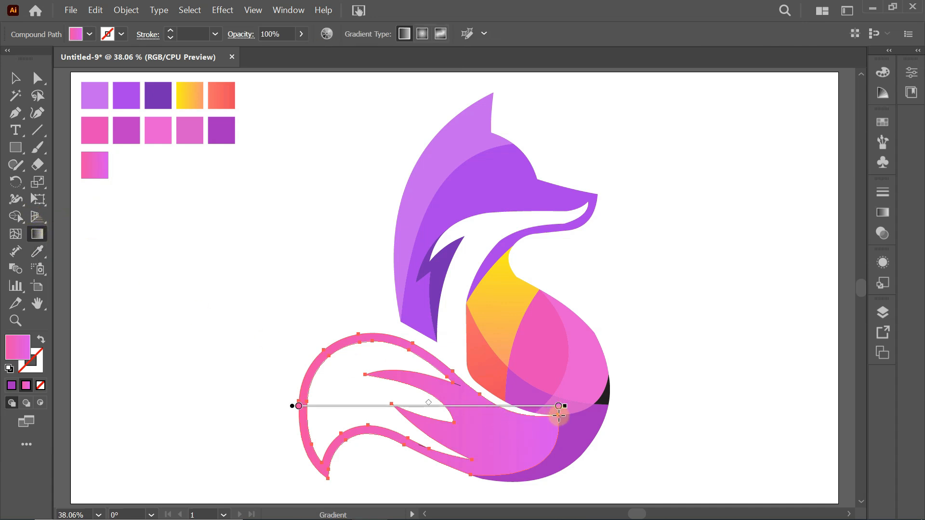
pyautogui.click(14, 78)
pyautogui.click(296, 224)
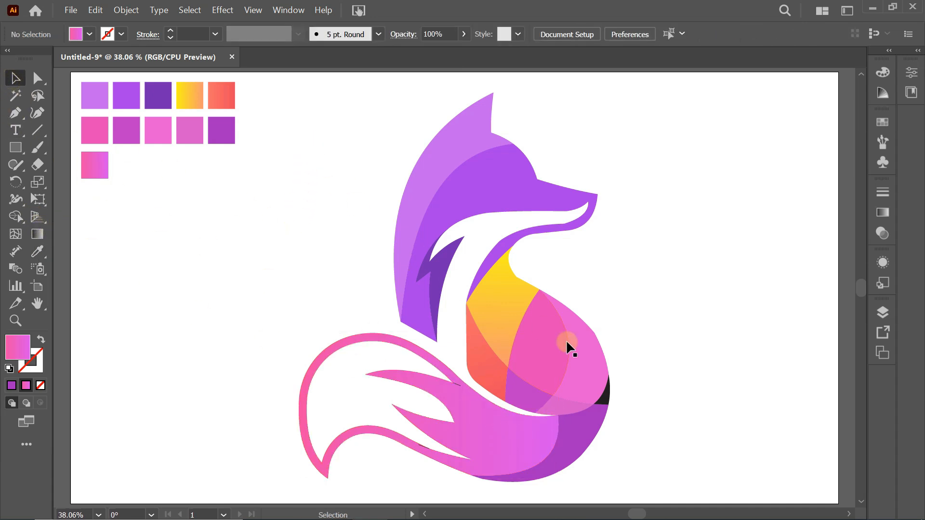
# Step: Merge the small black sliver at the fox's lower back into the deep purple tail-base section with the Shape Builder tool
pyautogui.moveTo(639, 366); pyautogui.dragTo(592, 424)
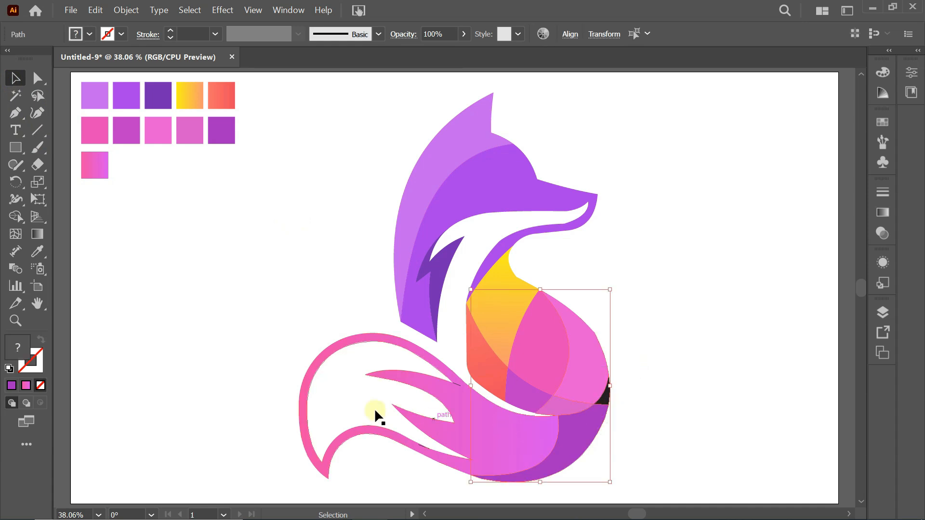
pyautogui.click(15, 216)
pyautogui.moveTo(606, 403); pyautogui.dragTo(605, 415)
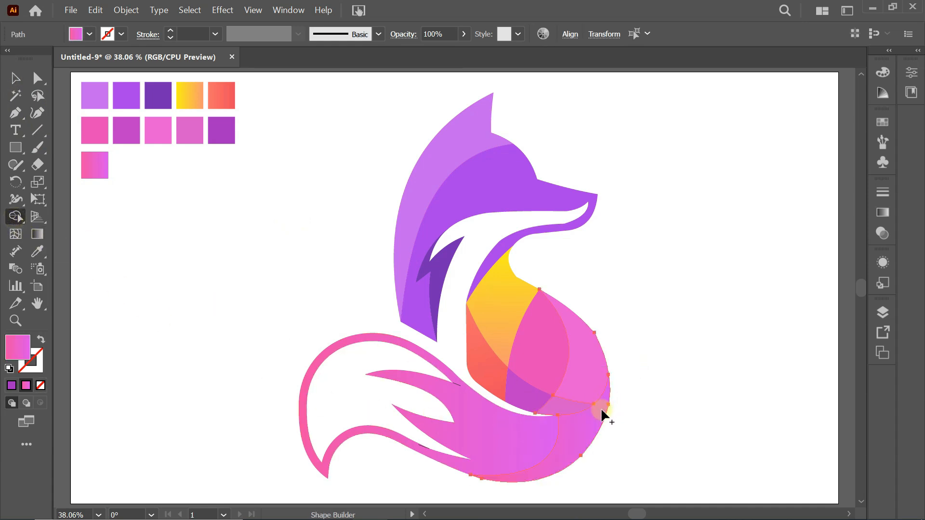
pyautogui.click(19, 76)
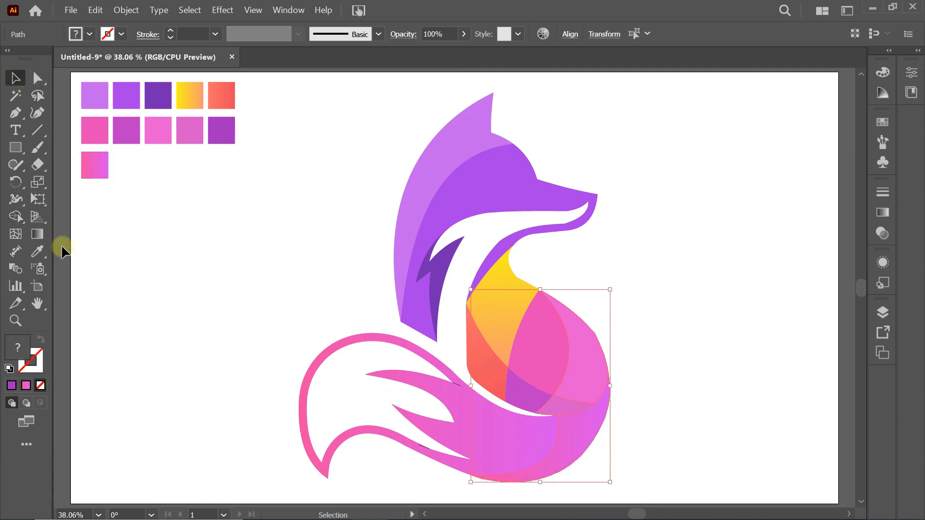
# Step: Fill the merged tail-base section with the deep purple swatch colour at the end of the second row
pyautogui.click(43, 248)
pyautogui.click(197, 126)
pyautogui.click(223, 130)
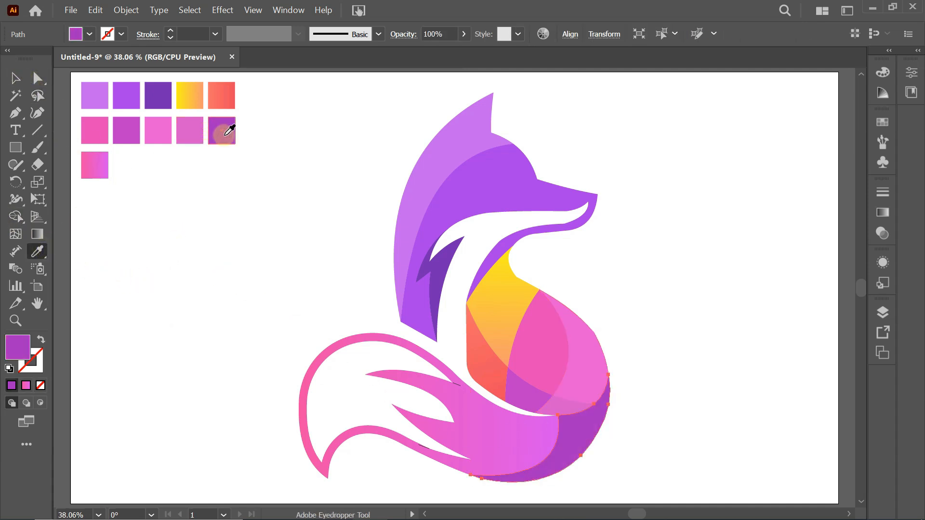
pyautogui.click(15, 78)
pyautogui.click(312, 110)
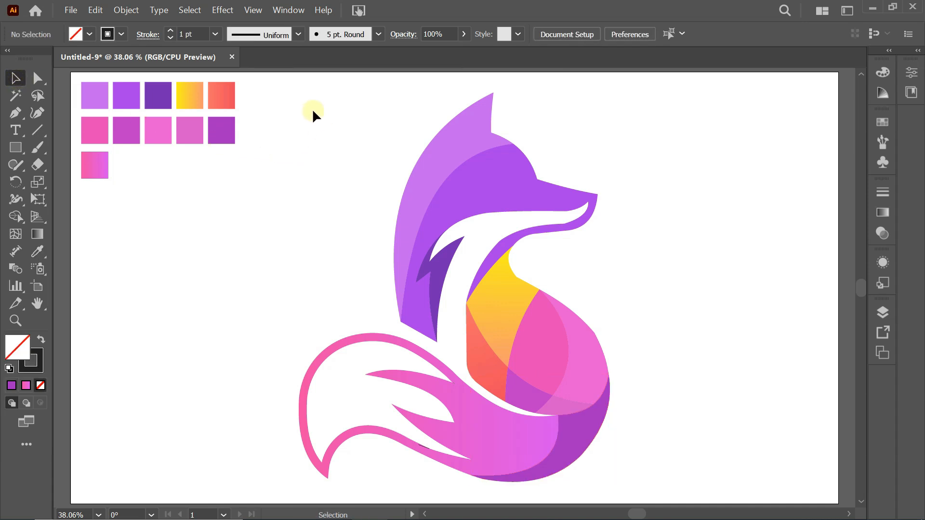
# Step: Group all the fox logo shapes and delete the colour swatches from the artboard
pyautogui.moveTo(424, 229); pyautogui.dragTo(687, 486)
pyautogui.rightClick(512, 251)
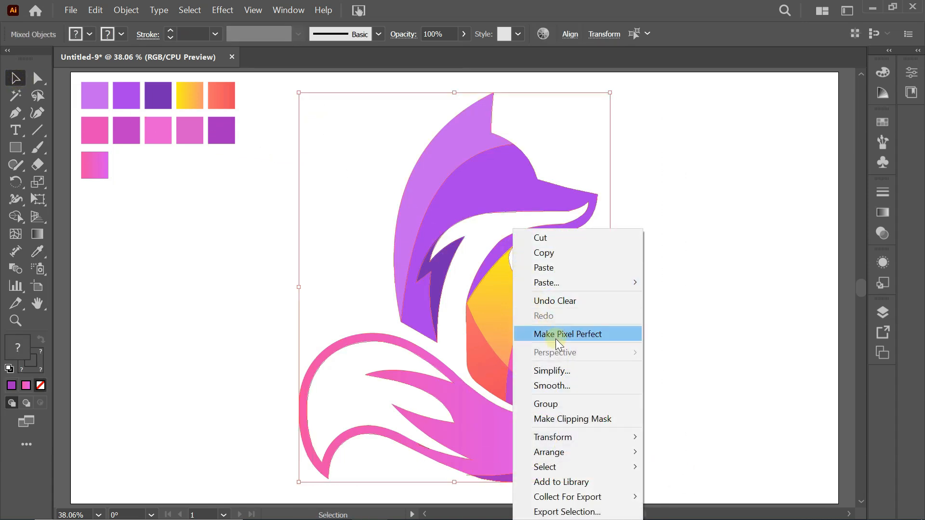
pyautogui.click(574, 403)
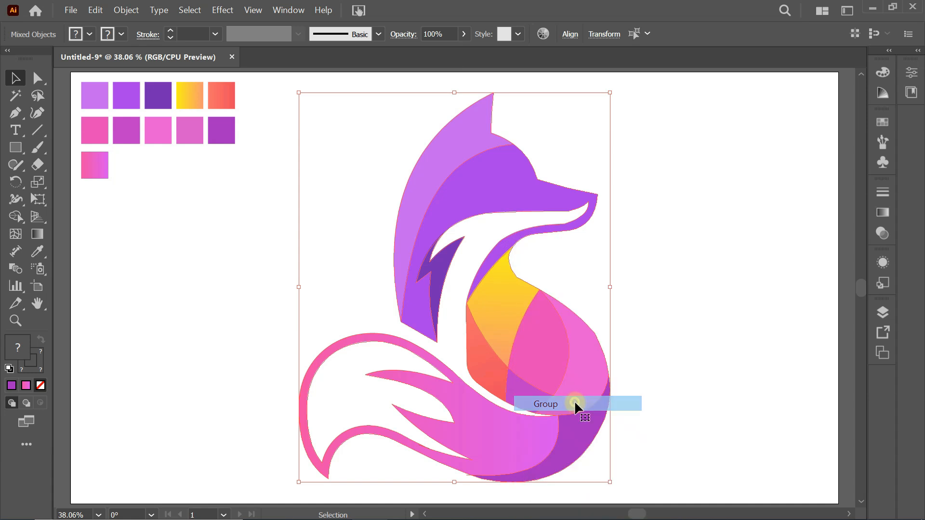
pyautogui.click(658, 436)
pyautogui.click(194, 103)
pyautogui.press('Delete')
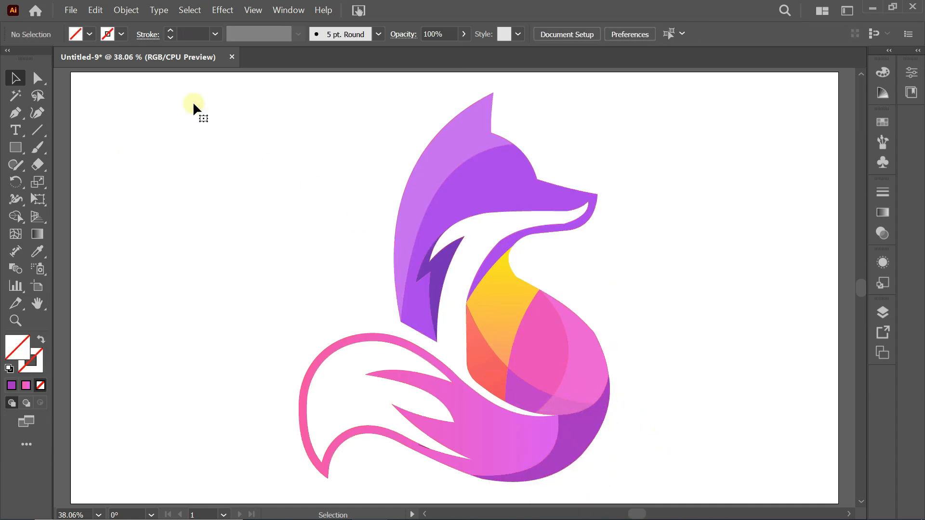
# Step: Scale the fox group down proportionally about its centre to roughly two thirds and move it to the upper part of the artboard
pyautogui.click(582, 385)
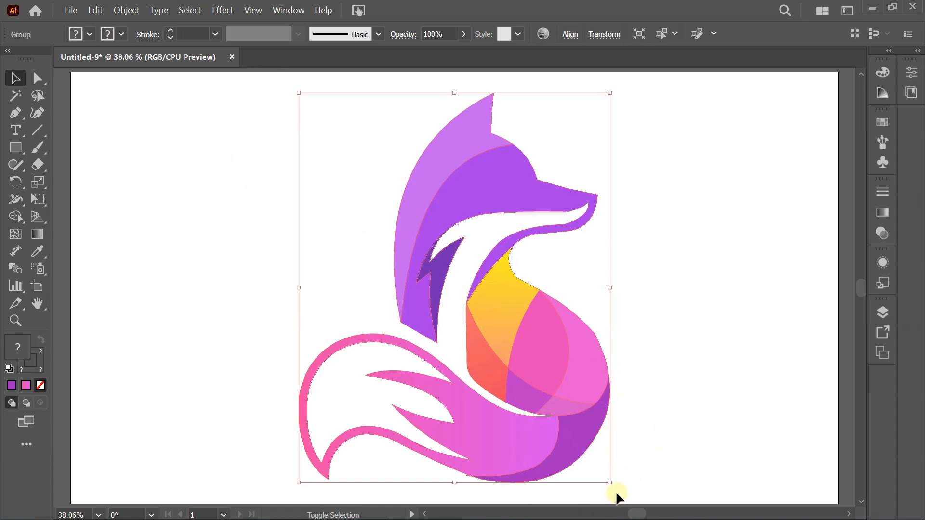
pyautogui.moveTo(610, 487); pyautogui.dragTo(561, 425)
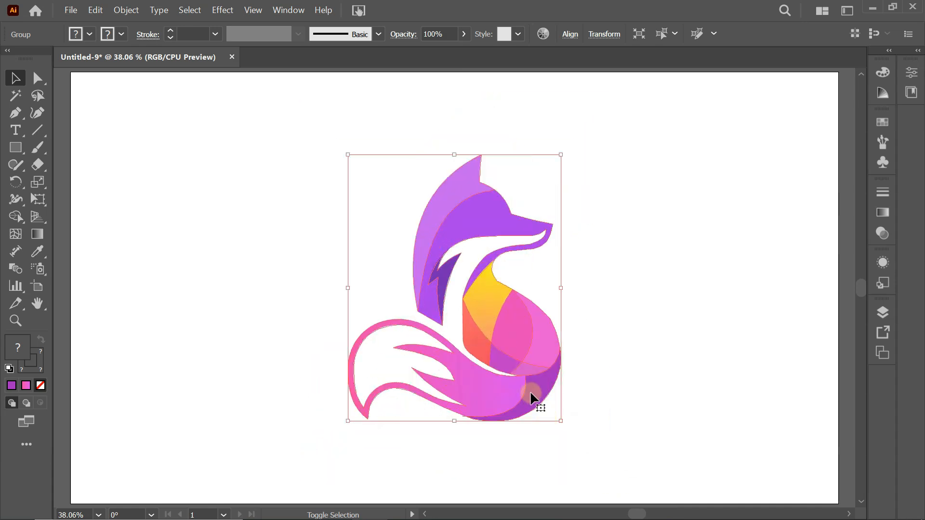
pyautogui.moveTo(524, 360); pyautogui.dragTo(508, 291)
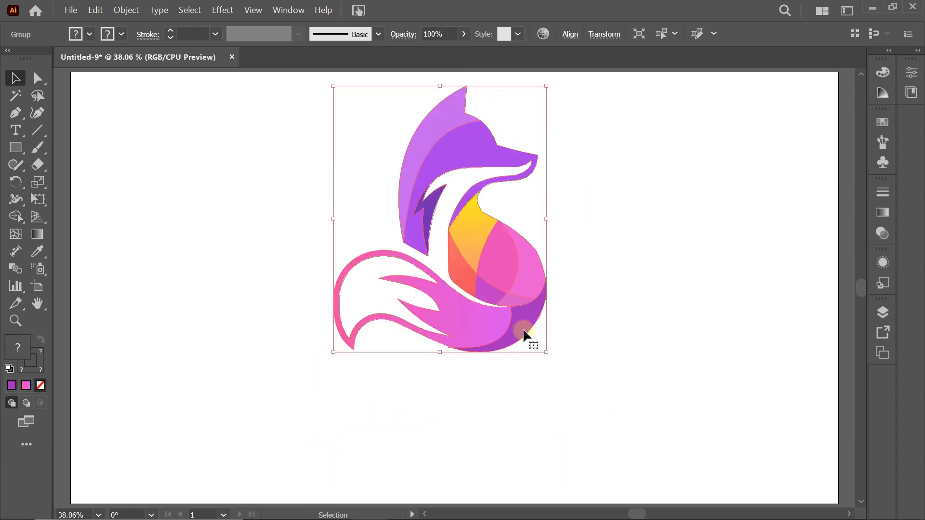
pyautogui.click(526, 417)
# Step: Place a placeholder text line and enlarge it into a wide caption centred just below the fox
pyautogui.click(18, 131)
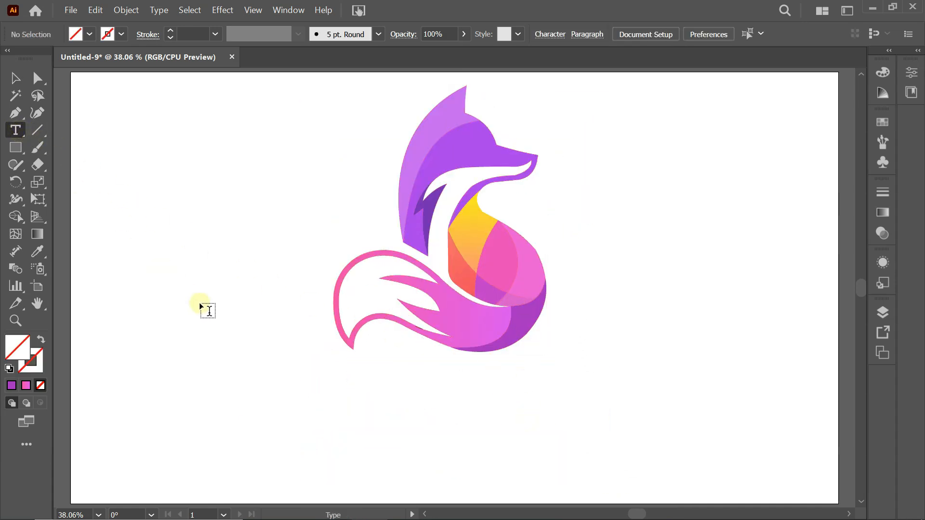
pyautogui.click(234, 355)
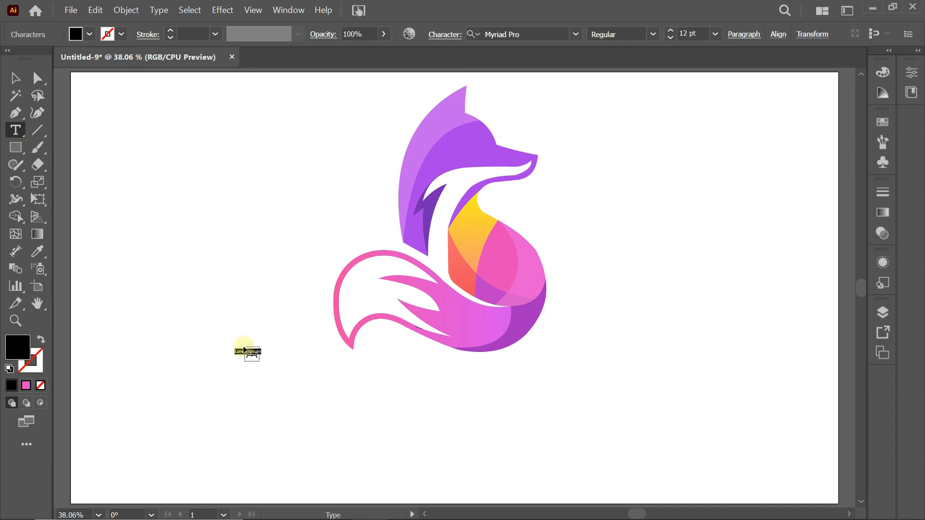
pyautogui.press('Escape')
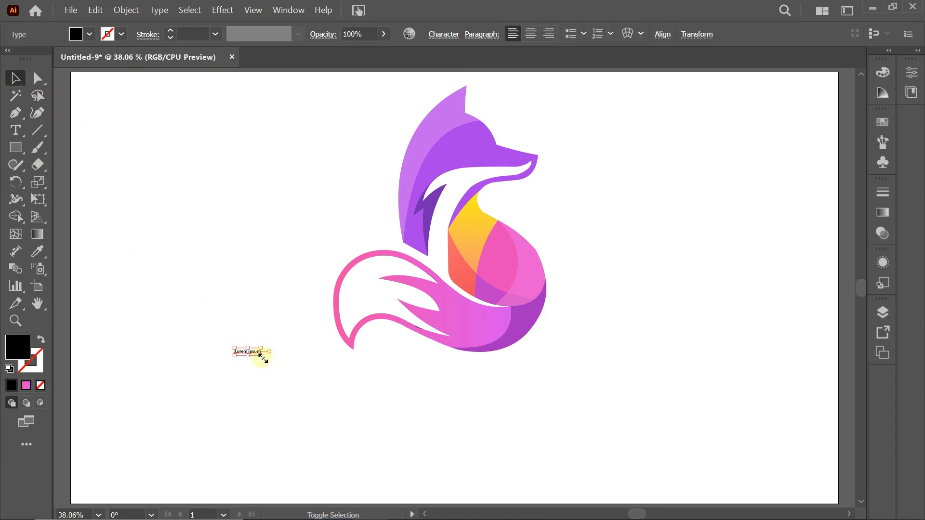
pyautogui.moveTo(261, 357); pyautogui.dragTo(621, 455)
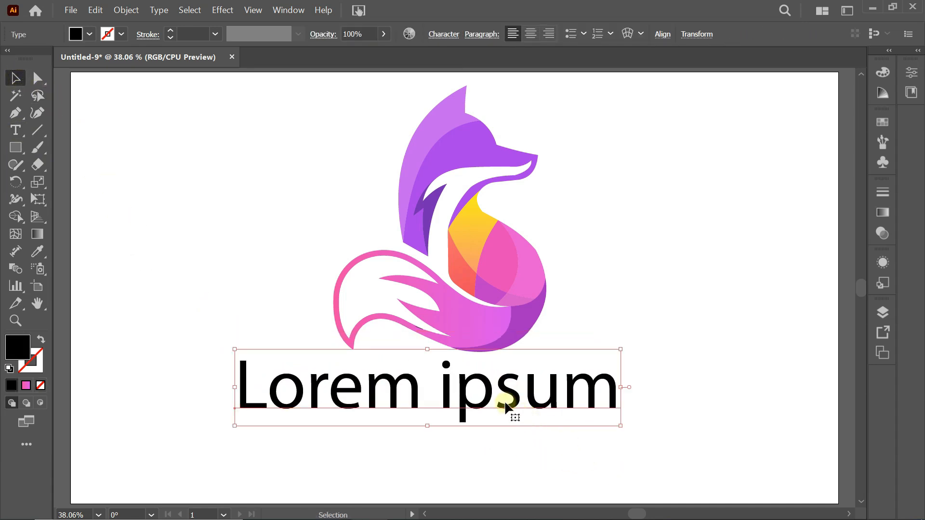
pyautogui.moveTo(506, 405); pyautogui.dragTo(517, 427)
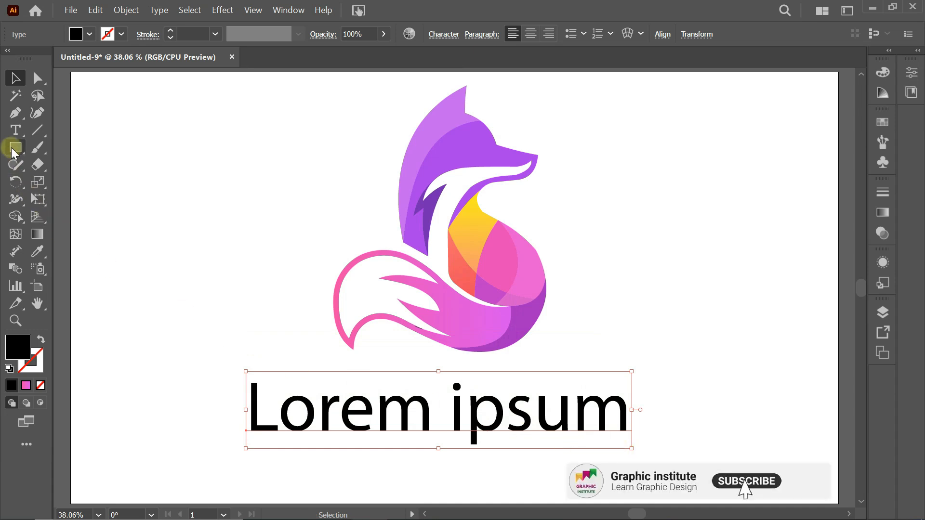
# Step: Replace the placeholder caption with the text "PoseFOX"
pyautogui.click(15, 130)
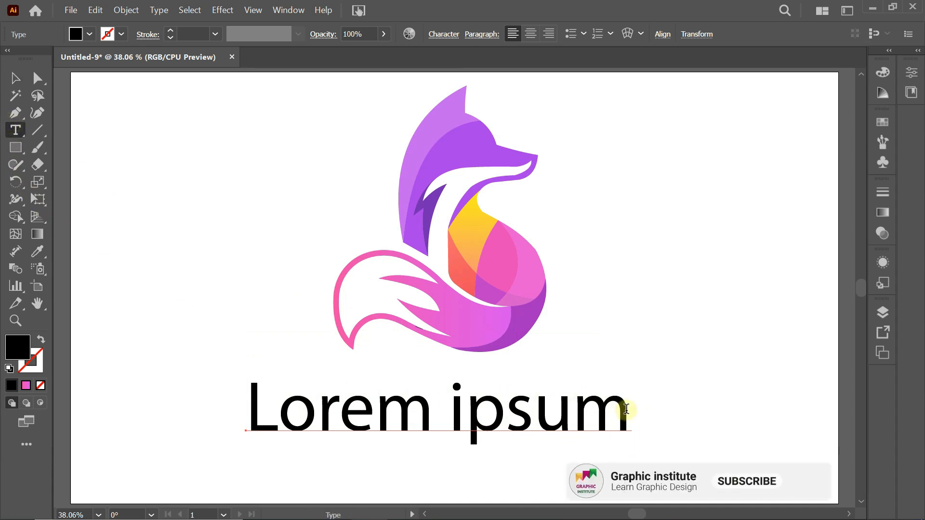
pyautogui.moveTo(626, 409); pyautogui.dragTo(248, 423)
pyautogui.press('BackSpace')
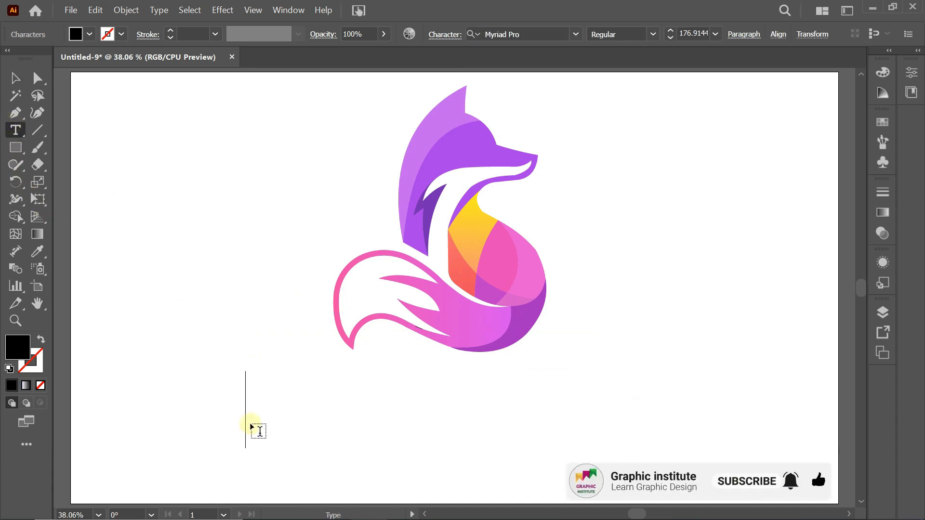
pyautogui.write('P')
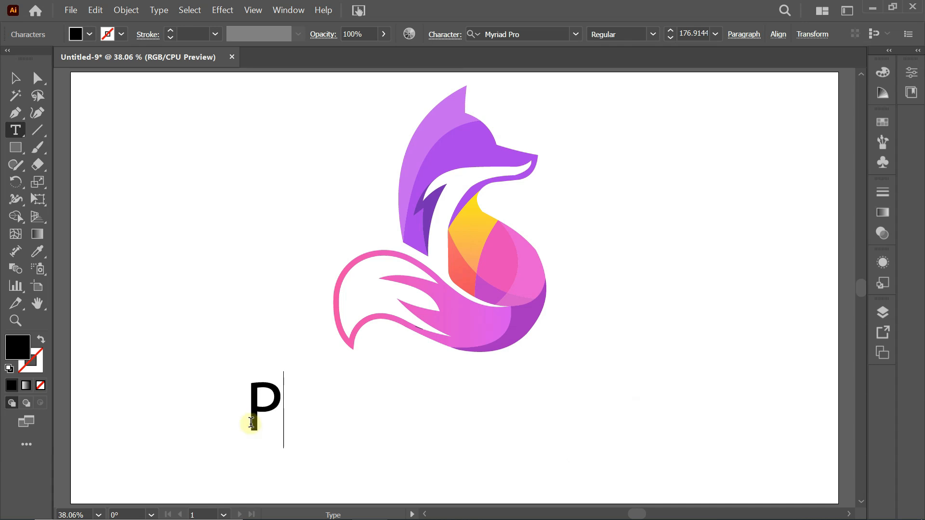
pyautogui.write('os')
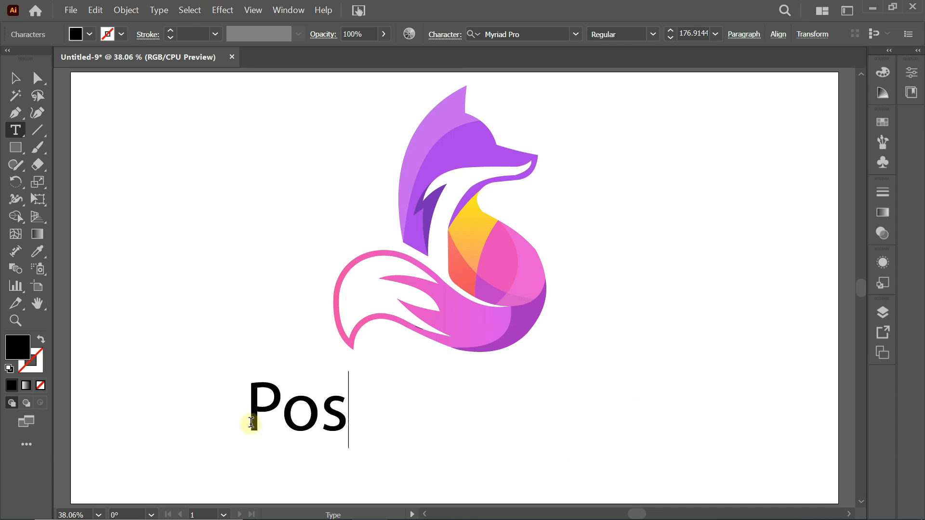
pyautogui.write('eF')
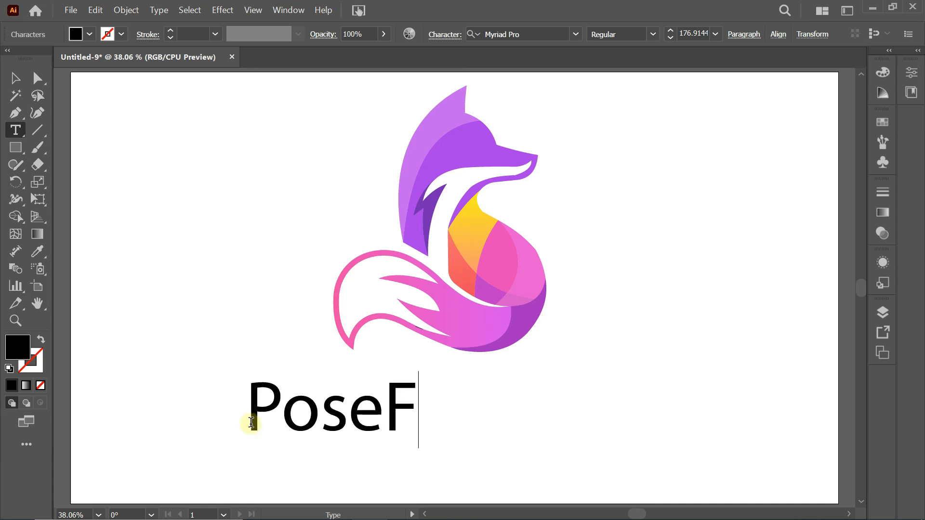
pyautogui.write('OX')
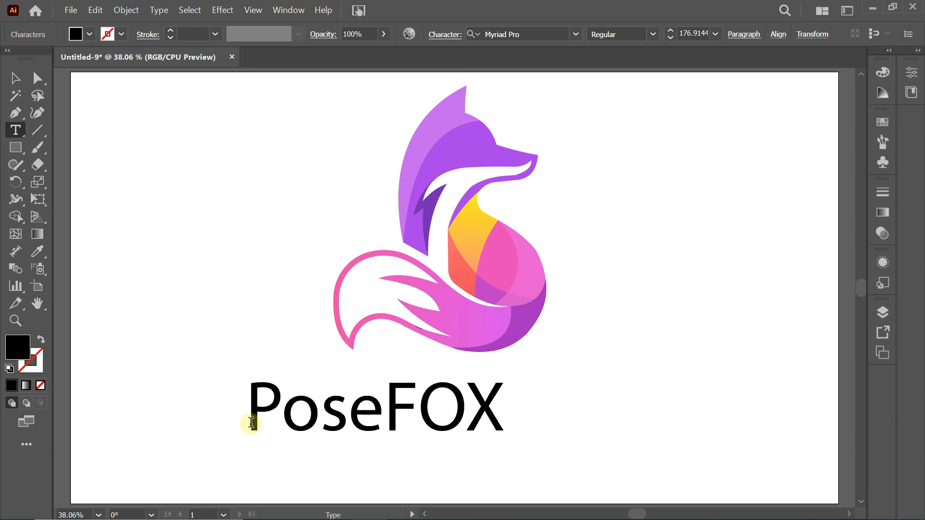
pyautogui.click(16, 77)
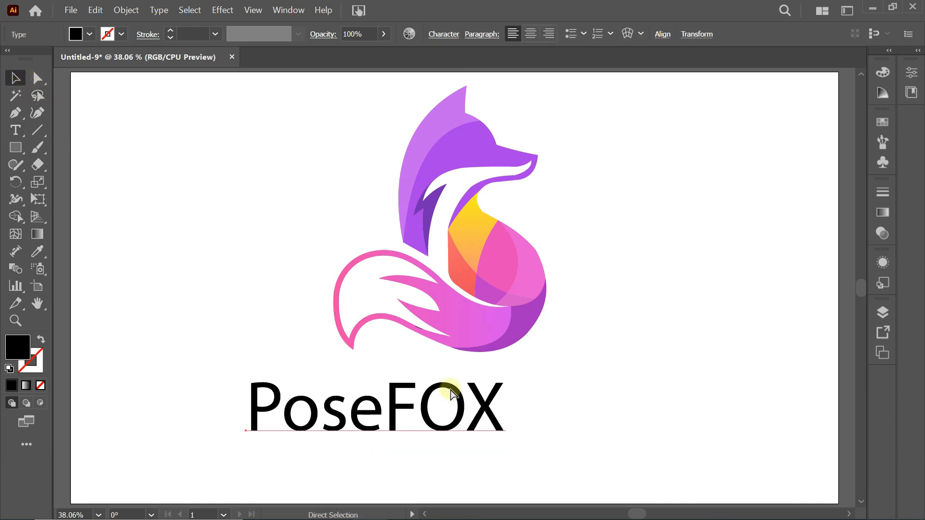
# Step: Set the PoseFOX caption in the Archivo font with the Black style
pyautogui.hotkey('ctrl', 't')
pyautogui.click(830, 120)
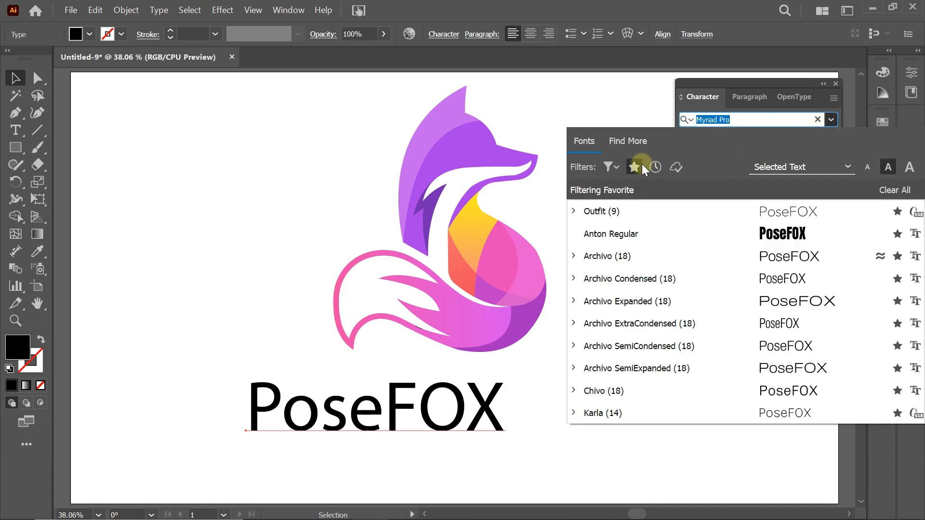
pyautogui.click(627, 252)
pyautogui.click(830, 139)
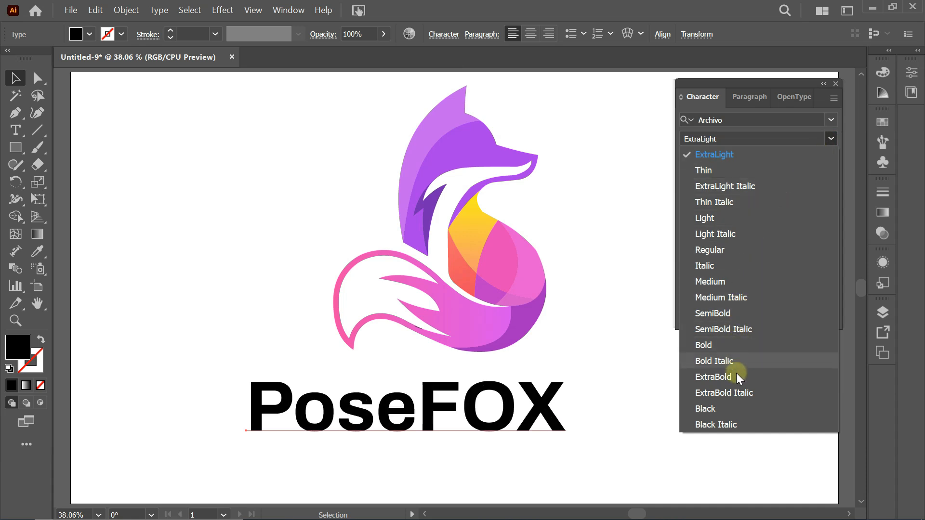
pyautogui.click(735, 408)
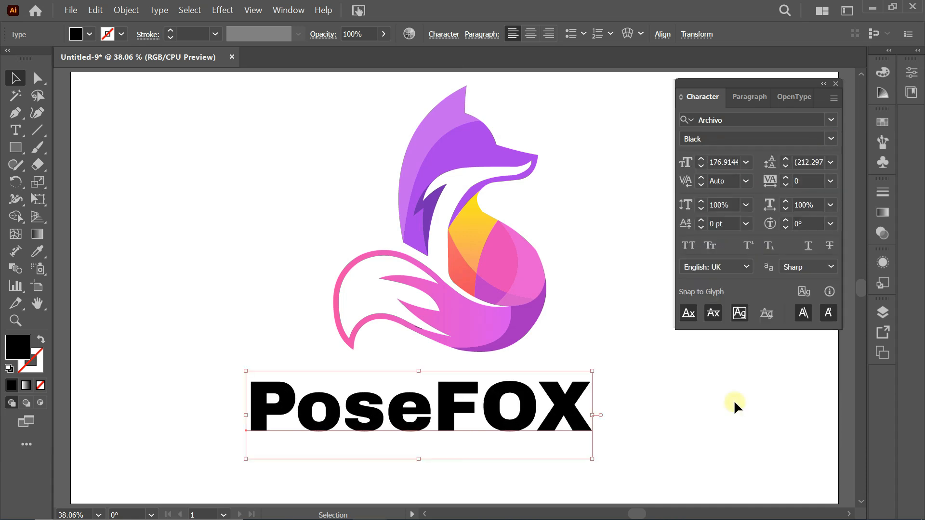
# Step: Change only the letters "Pose" in the caption to the Medium style, keeping the text object selected
pyautogui.click(20, 133)
pyautogui.moveTo(424, 408); pyautogui.dragTo(255, 406)
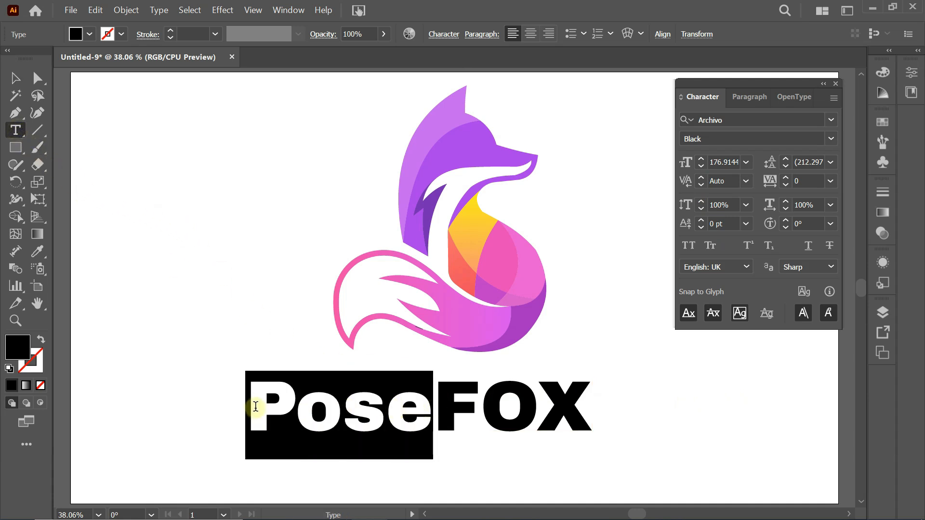
pyautogui.click(827, 139)
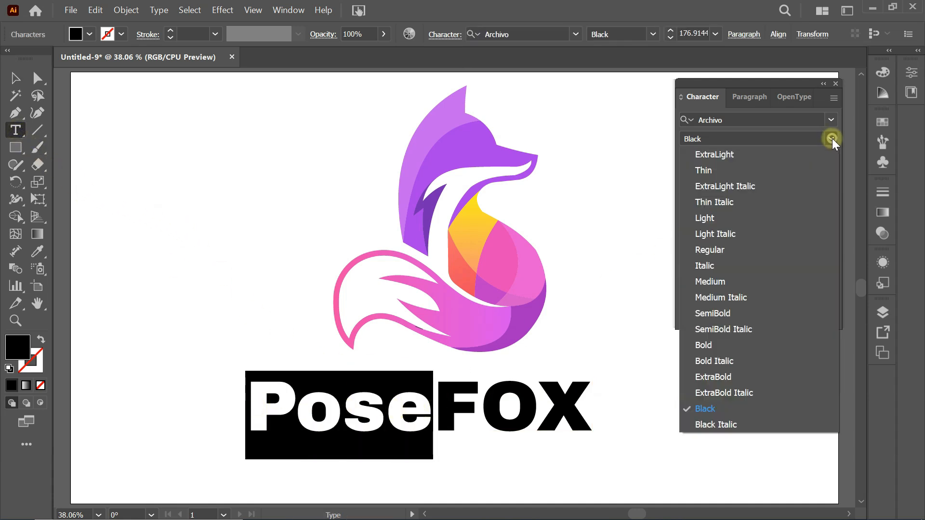
pyautogui.click(719, 283)
pyautogui.click(16, 77)
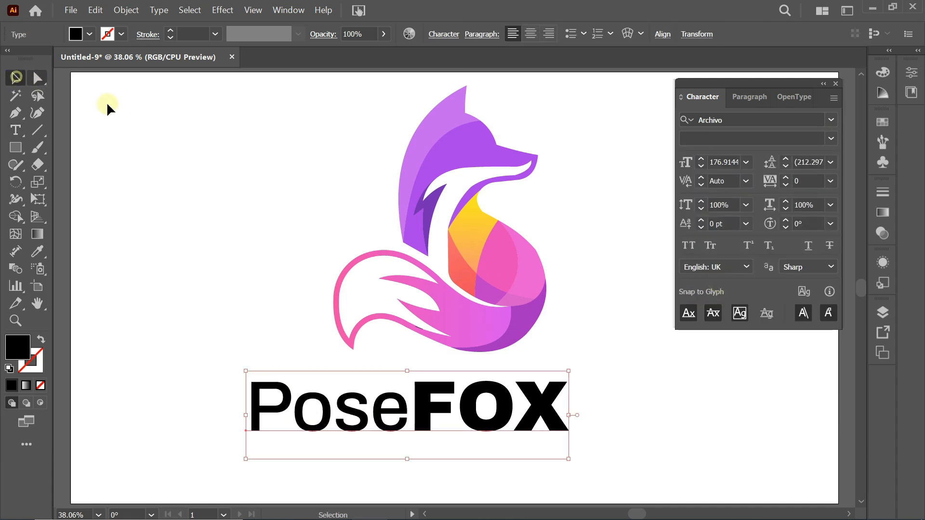
pyautogui.click(153, 113)
pyautogui.click(543, 412)
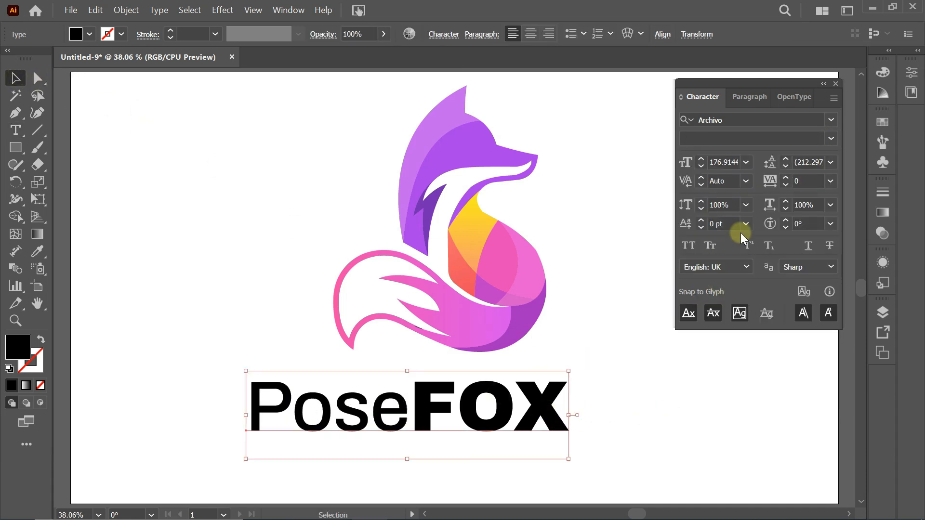
# Step: Set the tracking of the PoseFOX wordmark to 100 and deselect it
pyautogui.click(829, 181)
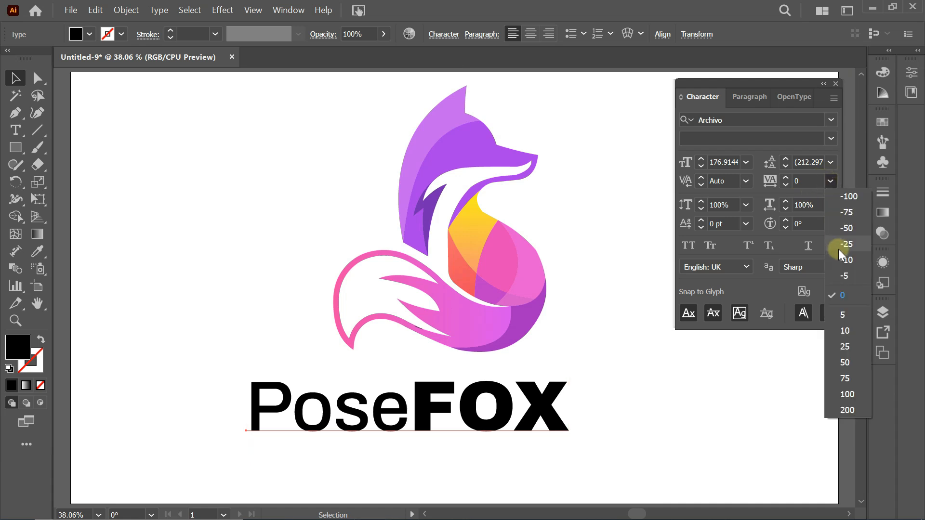
pyautogui.click(848, 394)
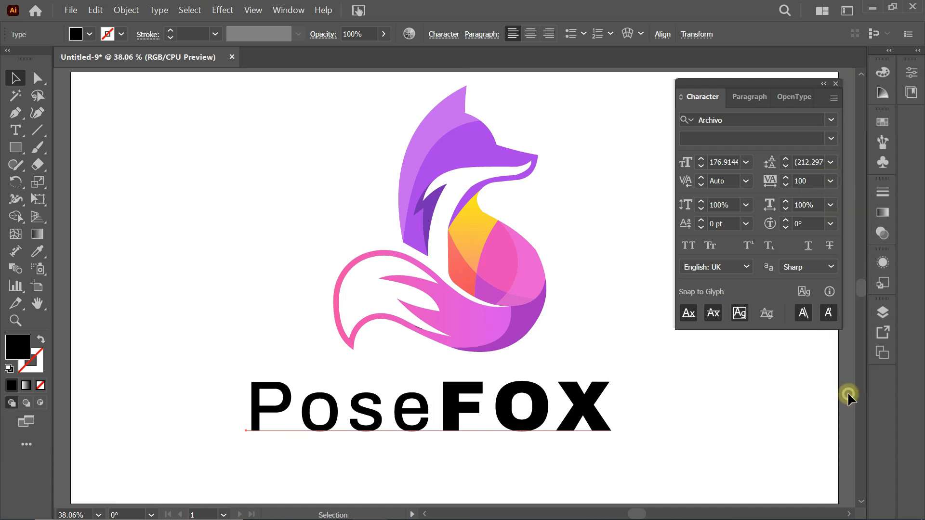
pyautogui.click(663, 416)
# Step: Add a new placeholder text line, shrink it to about 45 pt and move it to the empty area beside the fox's head
pyautogui.click(16, 130)
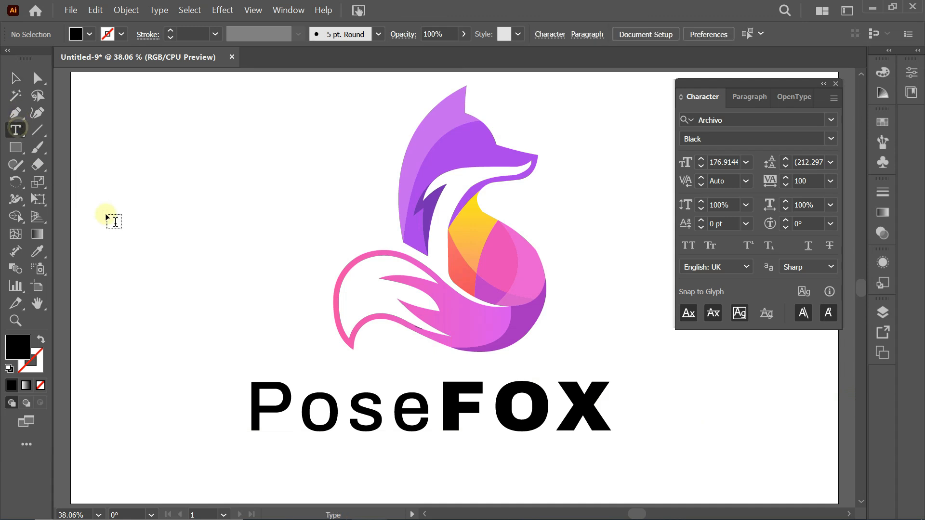
pyautogui.click(182, 137)
pyautogui.click(15, 78)
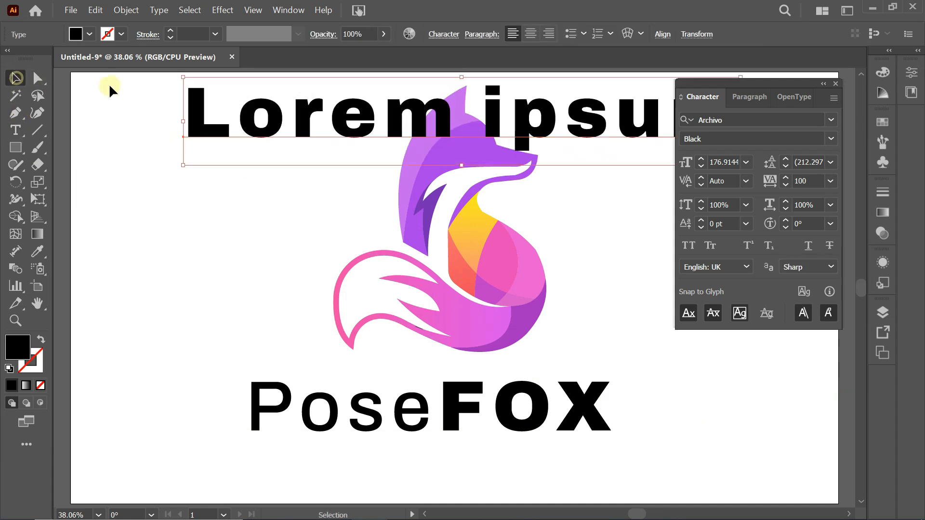
pyautogui.moveTo(185, 77); pyautogui.dragTo(429, 146)
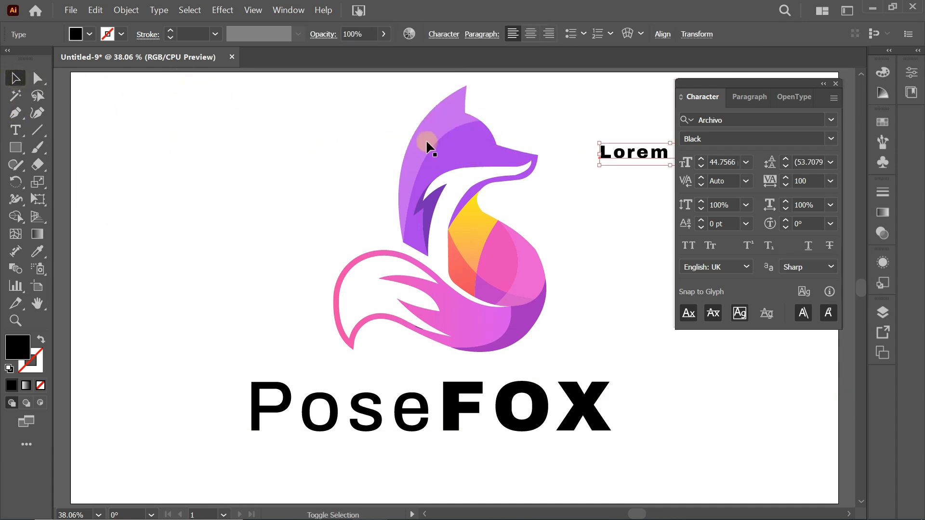
pyautogui.moveTo(613, 152); pyautogui.dragTo(149, 144)
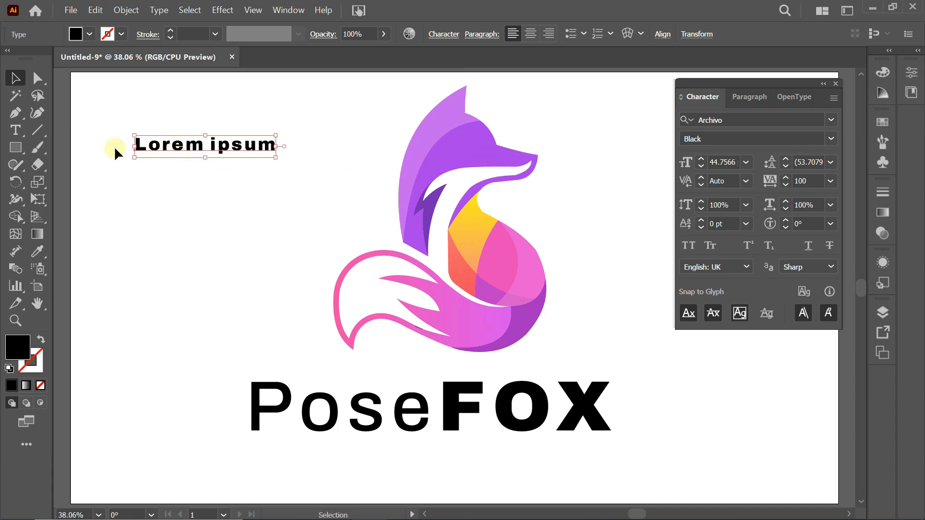
# Step: Replace the small placeholder text with "TAGLINE GOES HERE"
pyautogui.click(14, 129)
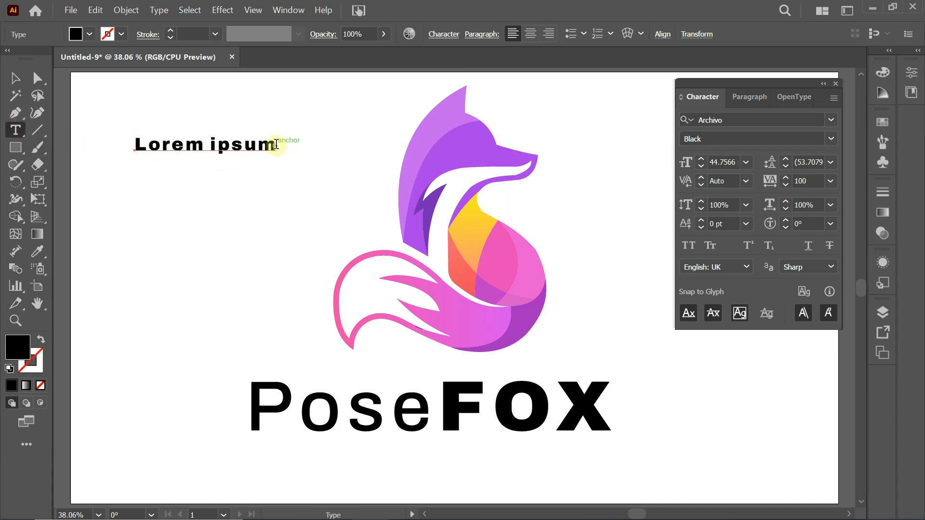
pyautogui.moveTo(277, 144); pyautogui.dragTo(107, 142)
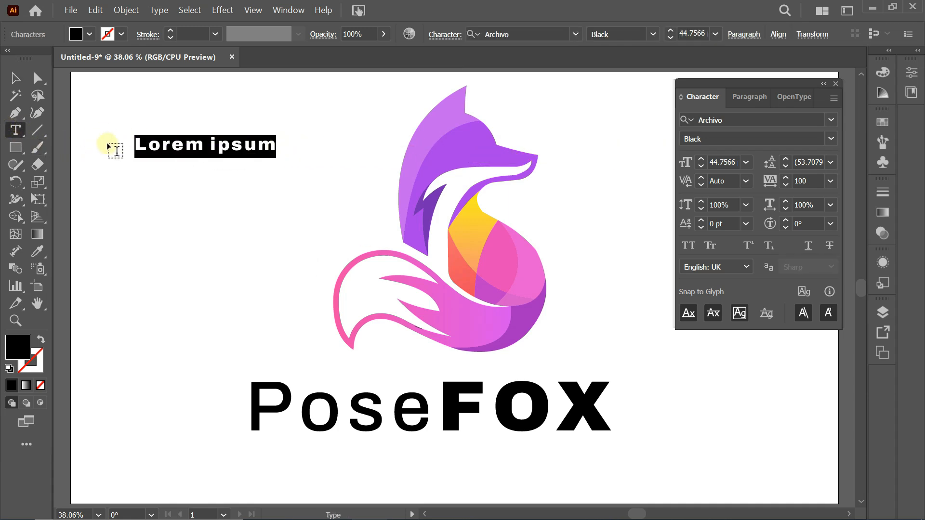
pyautogui.write('T')
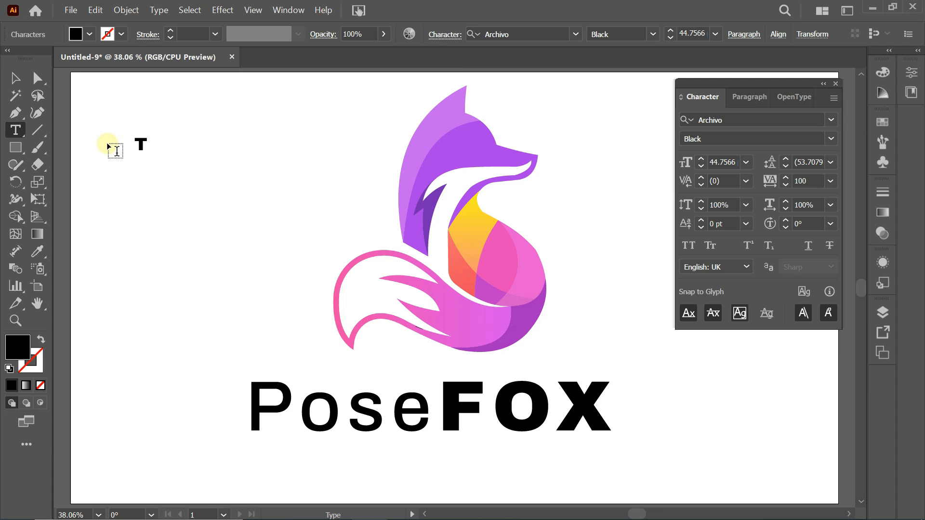
pyautogui.write('AGLI')
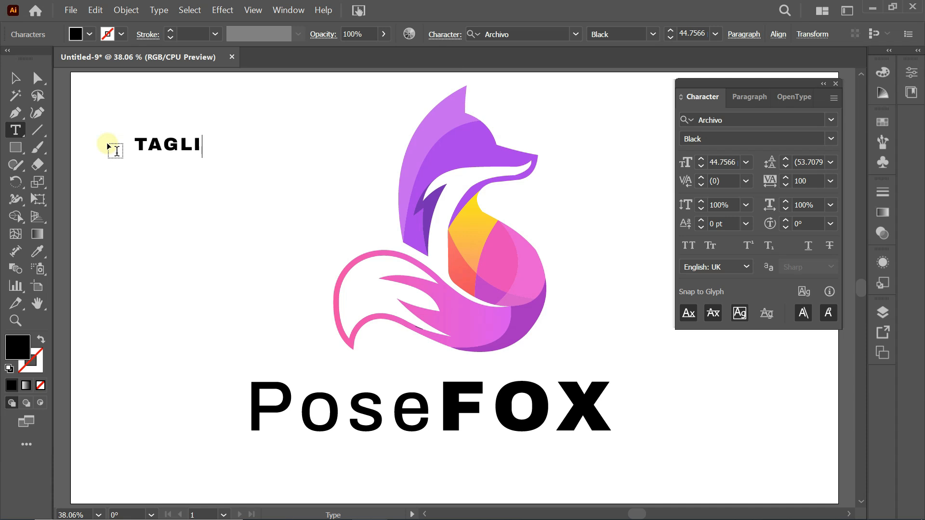
pyautogui.write('NE GOES HERE')
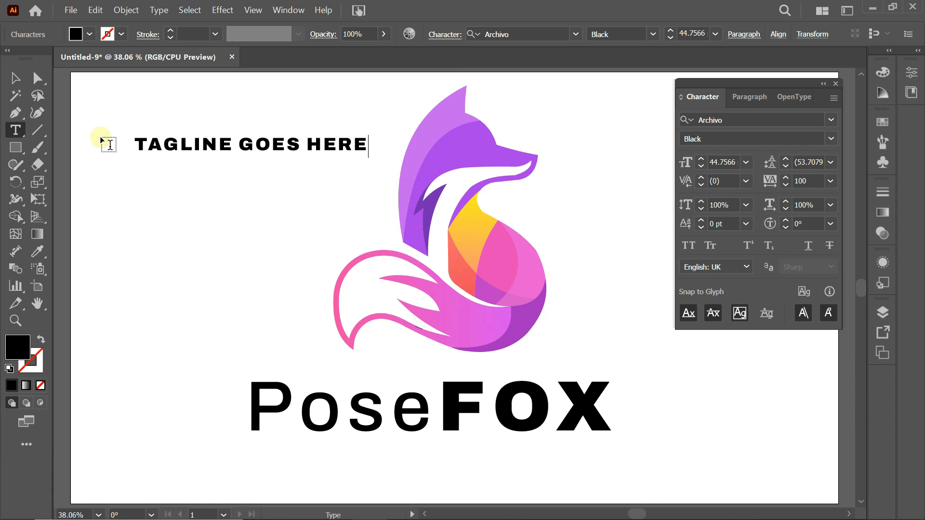
# Step: Move the tagline directly beneath the PoseFOX wordmark and set its font style to SemiBold
pyautogui.click(16, 77)
pyautogui.moveTo(293, 150); pyautogui.dragTo(495, 455)
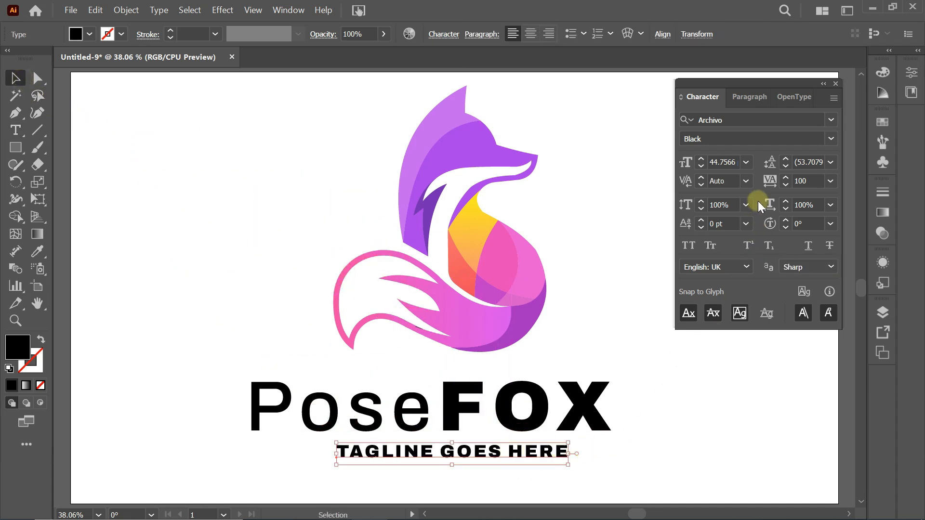
pyautogui.click(830, 137)
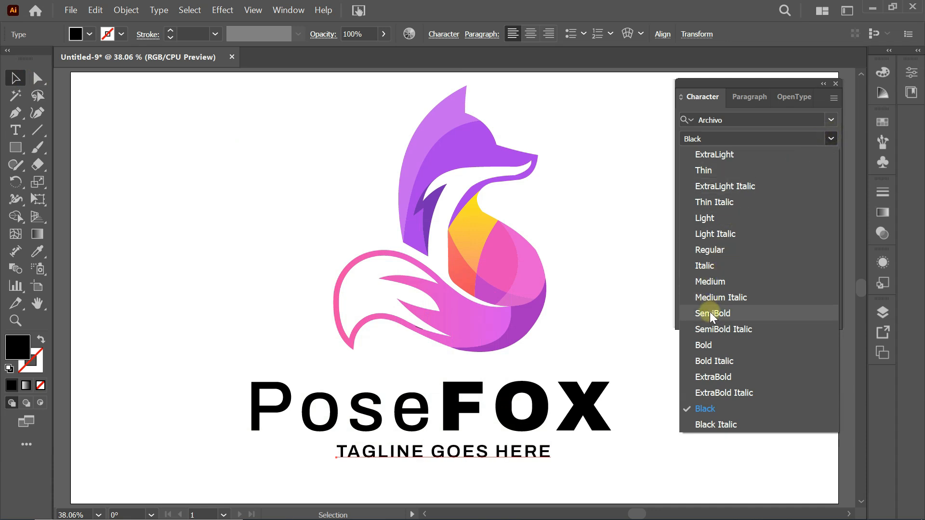
pyautogui.click(686, 314)
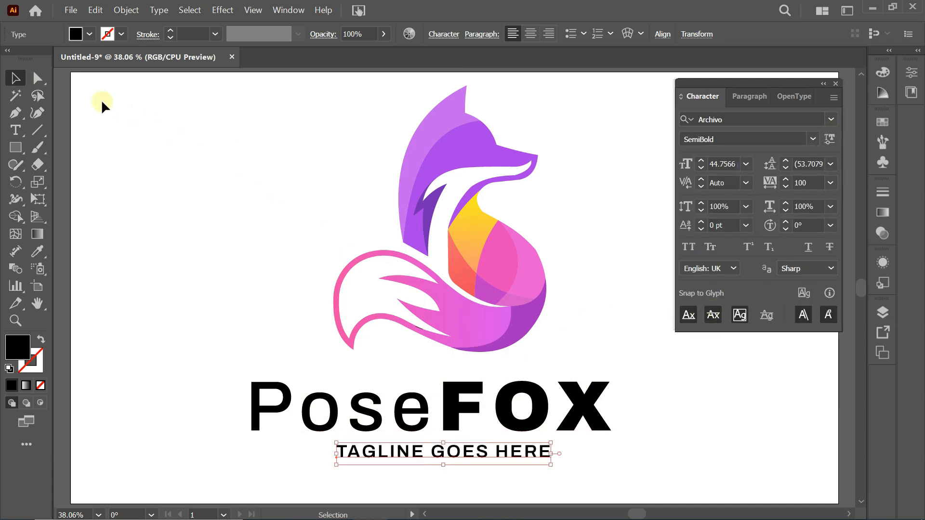
pyautogui.click(835, 85)
# Step: Convert the PoseFOX wordmark and the tagline together to outlines
pyautogui.moveTo(228, 371); pyautogui.dragTo(506, 495)
pyautogui.rightClick(491, 411)
pyautogui.rightClick(501, 411)
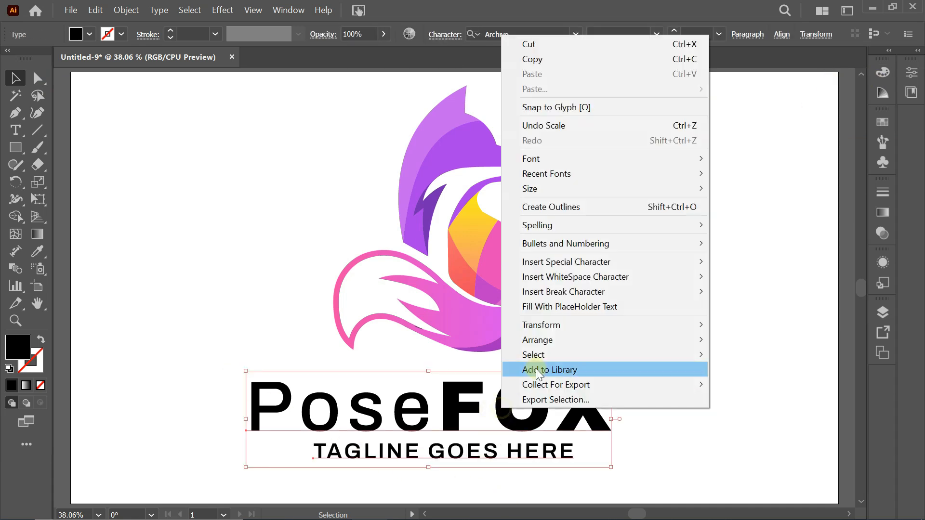
pyautogui.click(568, 207)
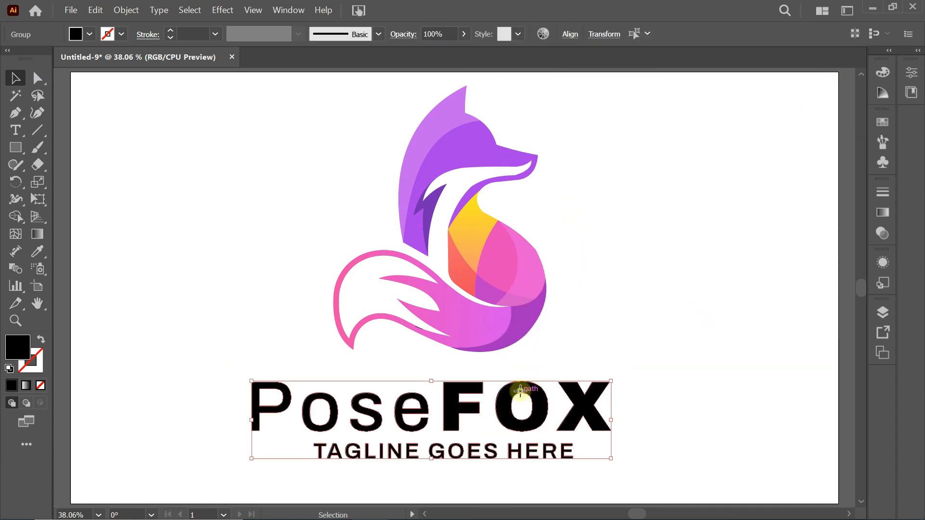
# Step: Centre the outlined tagline horizontally under the wordmark and group the two together
pyautogui.click(571, 30)
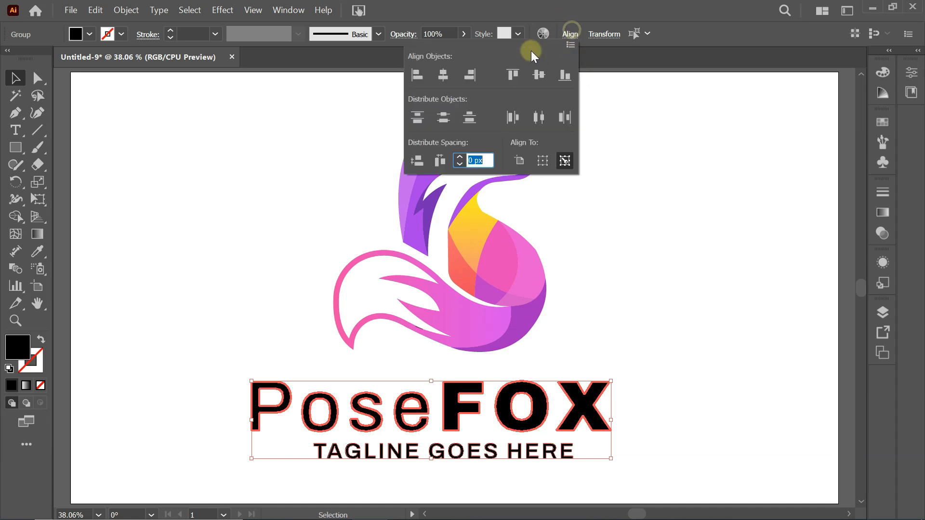
pyautogui.click(443, 76)
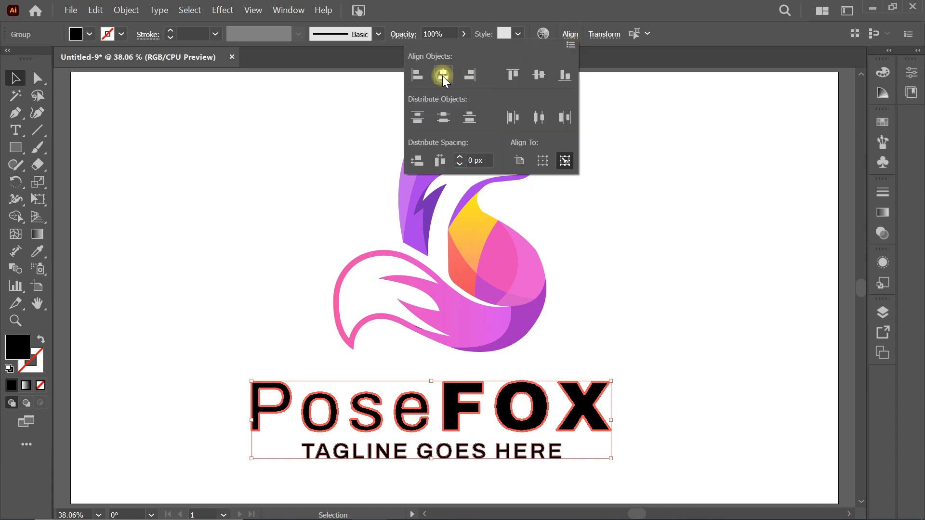
pyautogui.click(471, 391)
pyautogui.rightClick(471, 390)
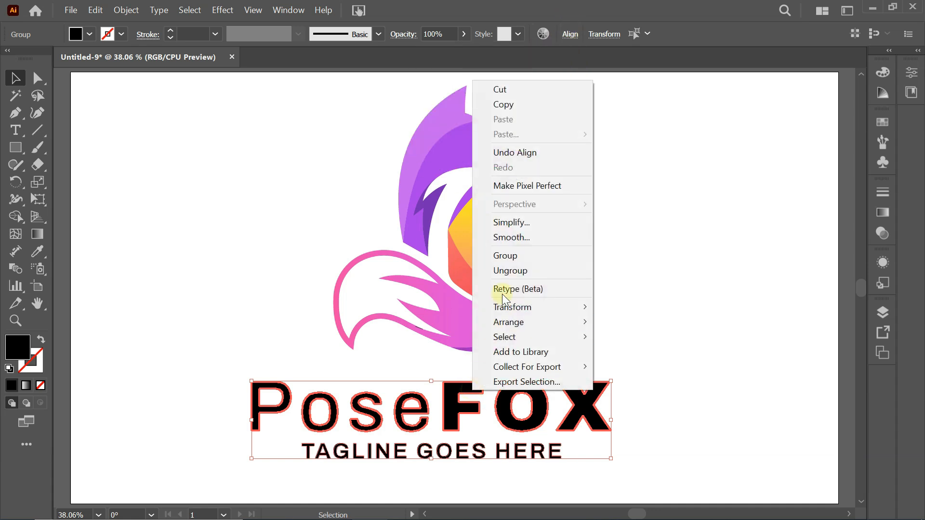
pyautogui.click(507, 251)
pyautogui.click(609, 295)
# Step: Align the horizontal centres of the fox and the text group
pyautogui.moveTo(293, 203); pyautogui.dragTo(510, 434)
pyautogui.click(568, 35)
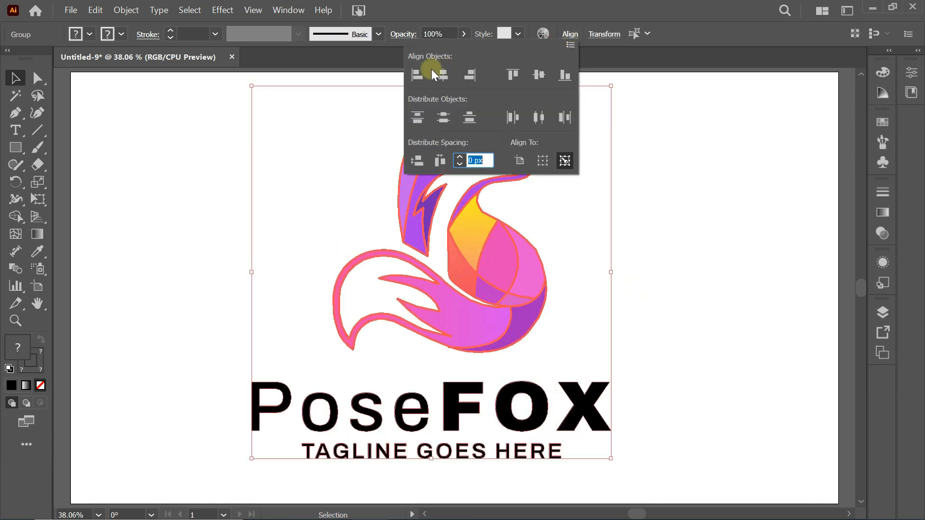
pyautogui.click(445, 76)
pyautogui.click(658, 215)
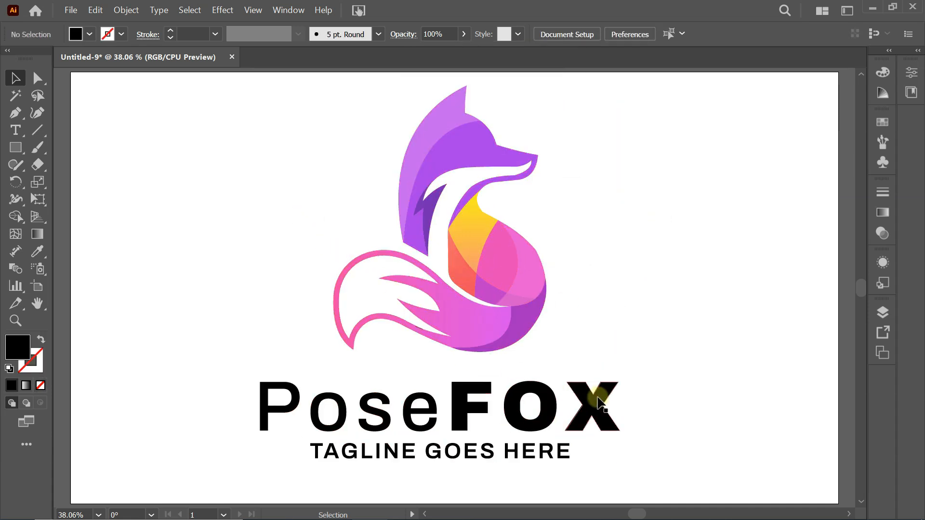
# Step: Scale down the text group slightly, keeping it centred beneath the fox
pyautogui.click(599, 410)
pyautogui.moveTo(622, 462); pyautogui.dragTo(605, 455)
pyautogui.click(682, 438)
pyautogui.moveTo(287, 170); pyautogui.dragTo(580, 403)
pyautogui.click(695, 402)
# Step: Group the fox with the wordmark and tagline into a single logo
pyautogui.click(296, 159)
pyautogui.moveTo(248, 120); pyautogui.dragTo(634, 462)
pyautogui.rightClick(456, 254)
pyautogui.click(496, 383)
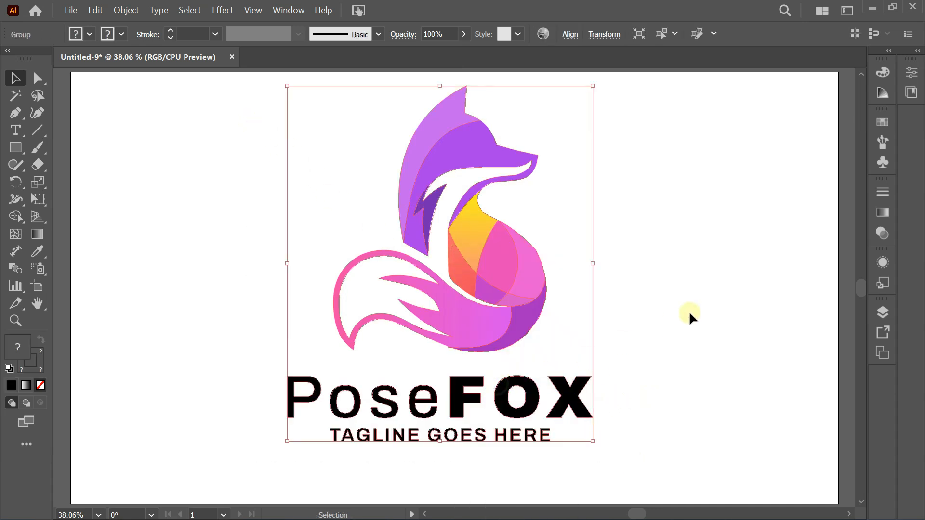
pyautogui.click(690, 315)
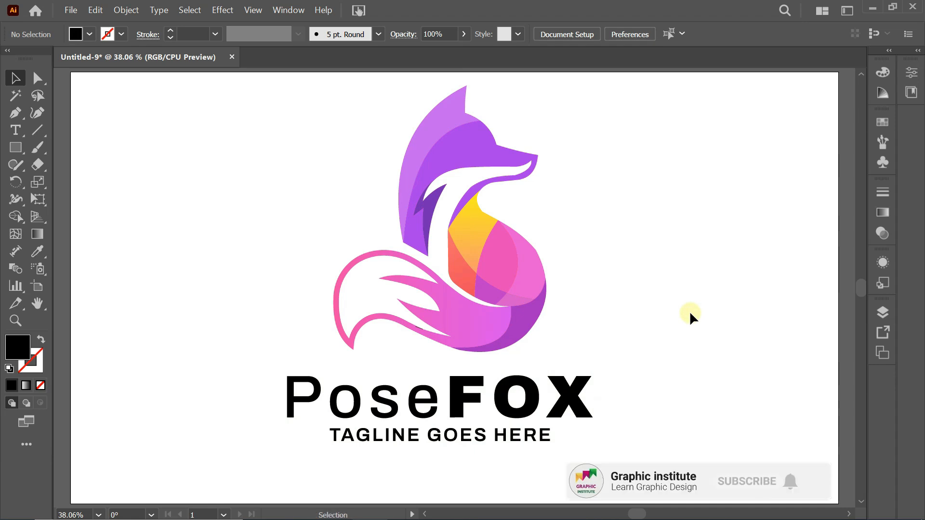
# Step: Enlarge the grouped logo slightly and centre it horizontally and vertically on the artboard
pyautogui.click(575, 394)
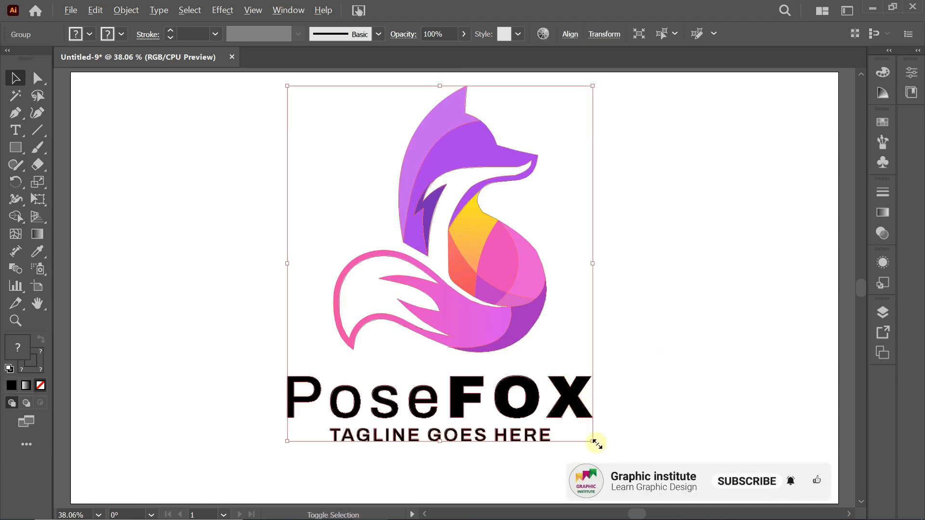
pyautogui.moveTo(596, 442); pyautogui.dragTo(617, 459)
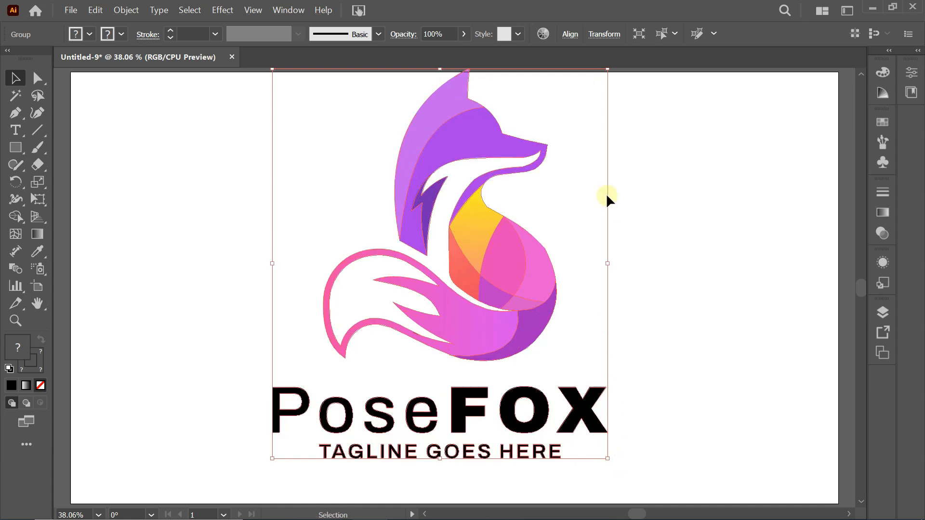
pyautogui.click(580, 35)
pyautogui.click(446, 74)
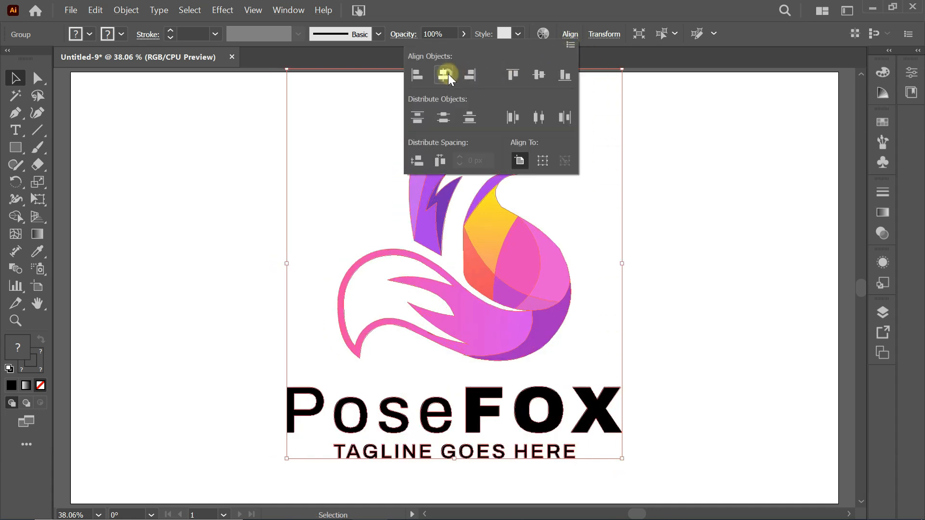
pyautogui.click(532, 75)
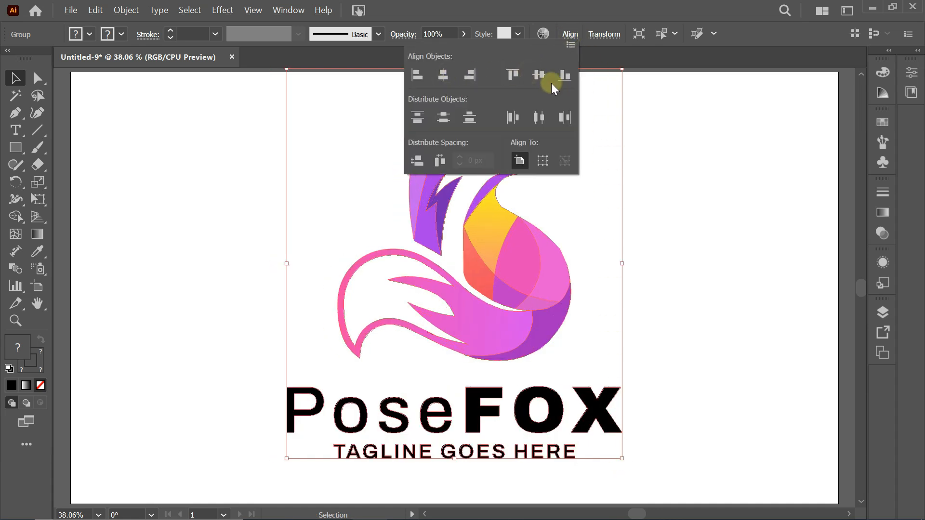
pyautogui.click(715, 154)
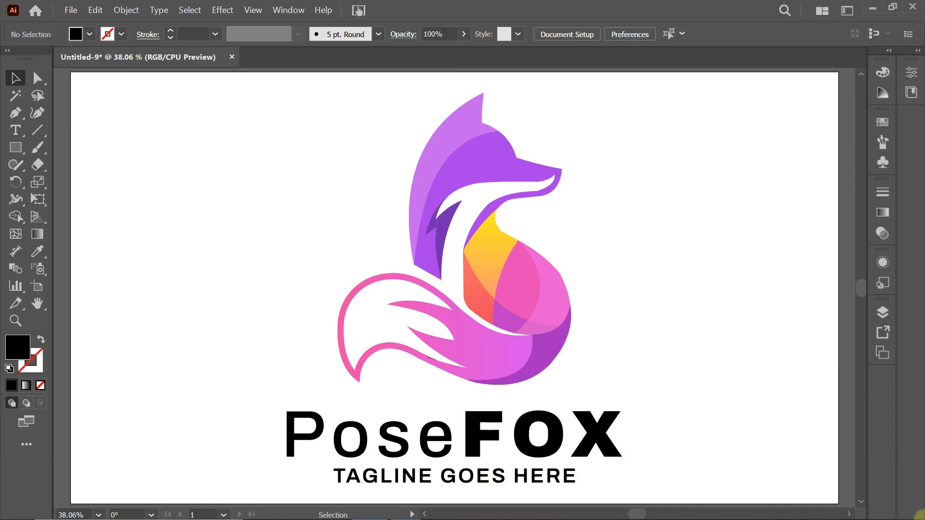